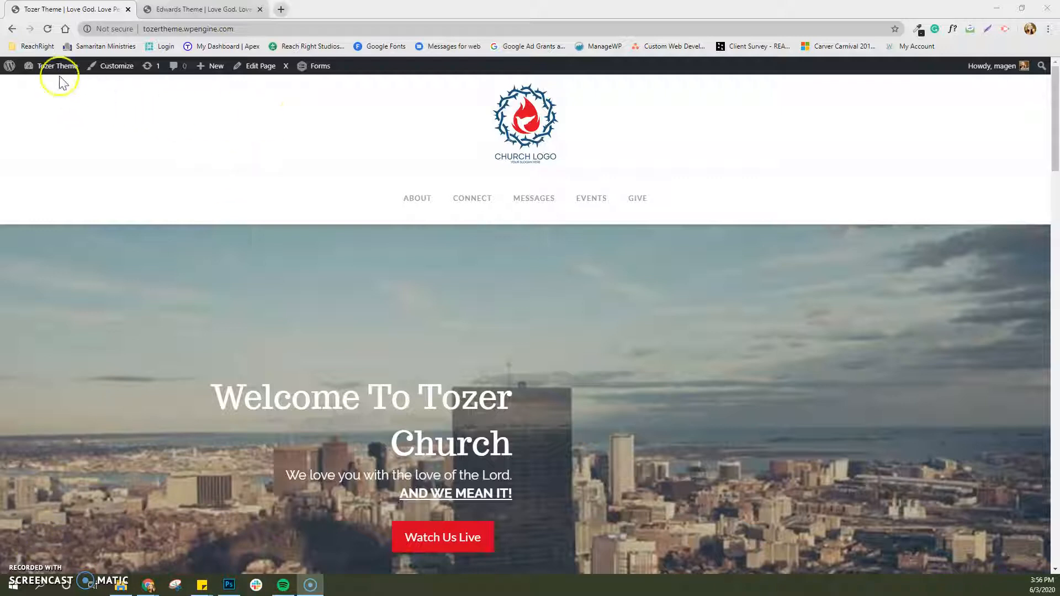
Open the Tozer Theme site's WordPress dashboard and look over the list of all pages.
{"action": "mouse_move", "coordinate": [53, 68]}
{"action": "left_click", "coordinate": [45, 87]}
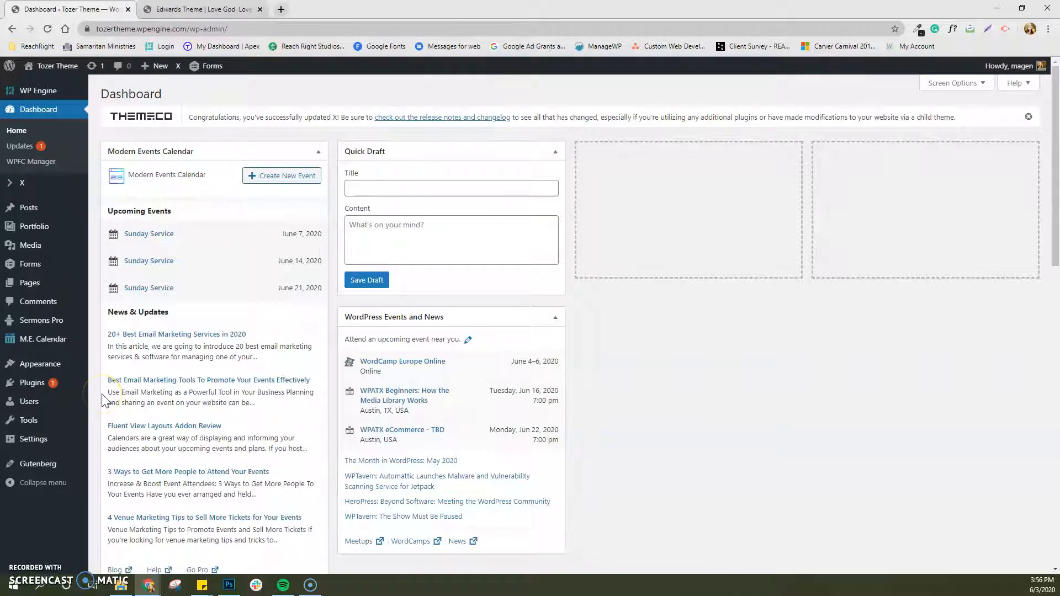
{"action": "mouse_move", "coordinate": [59, 288]}
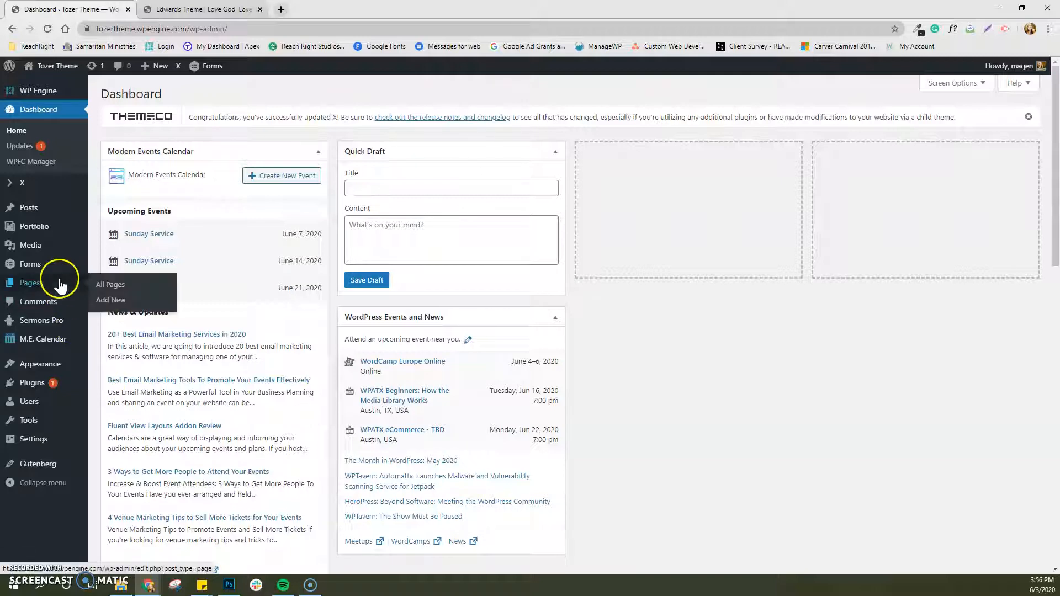
{"action": "left_click", "coordinate": [38, 282]}
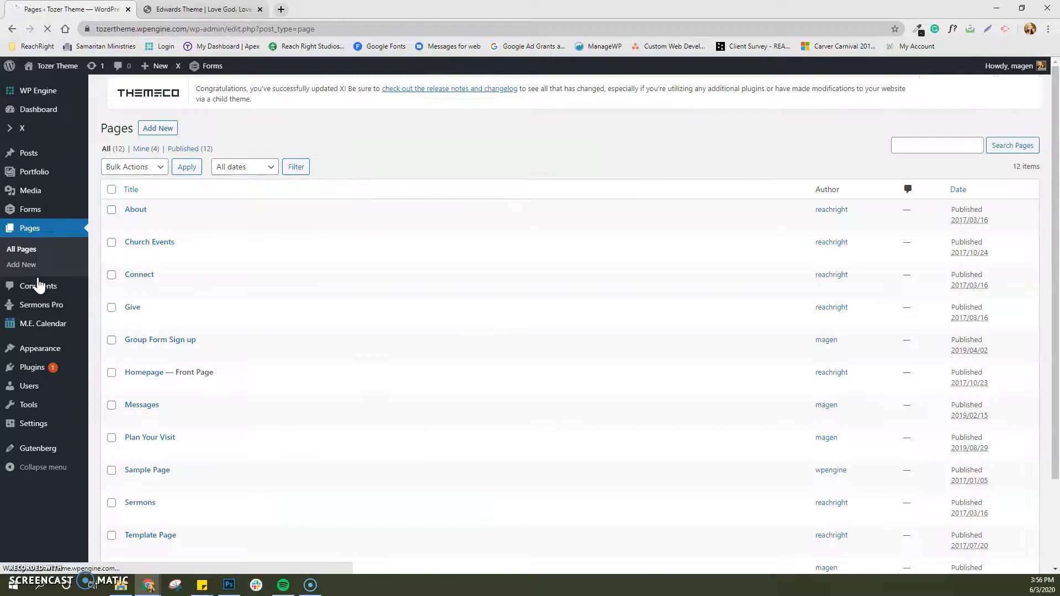
{"action": "scroll", "coordinate": [315, 359], "scroll_direction": "down", "scroll_amount": 2}
{"action": "scroll", "coordinate": [319, 361], "scroll_direction": "up", "scroll_amount": 2}
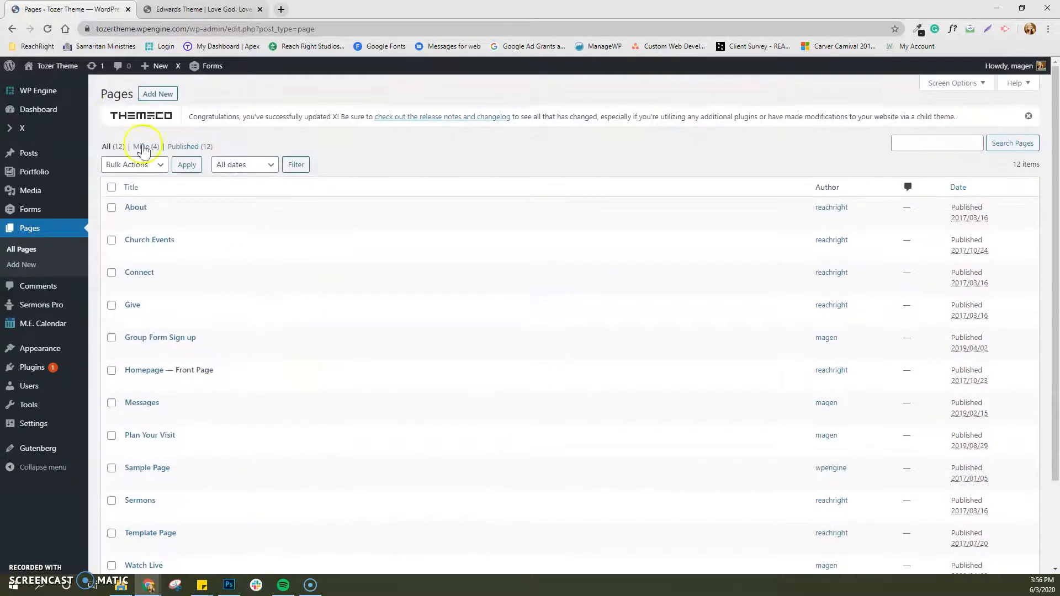
Return to the live Tozer Theme site and open its About page.
{"action": "mouse_move", "coordinate": [67, 69]}
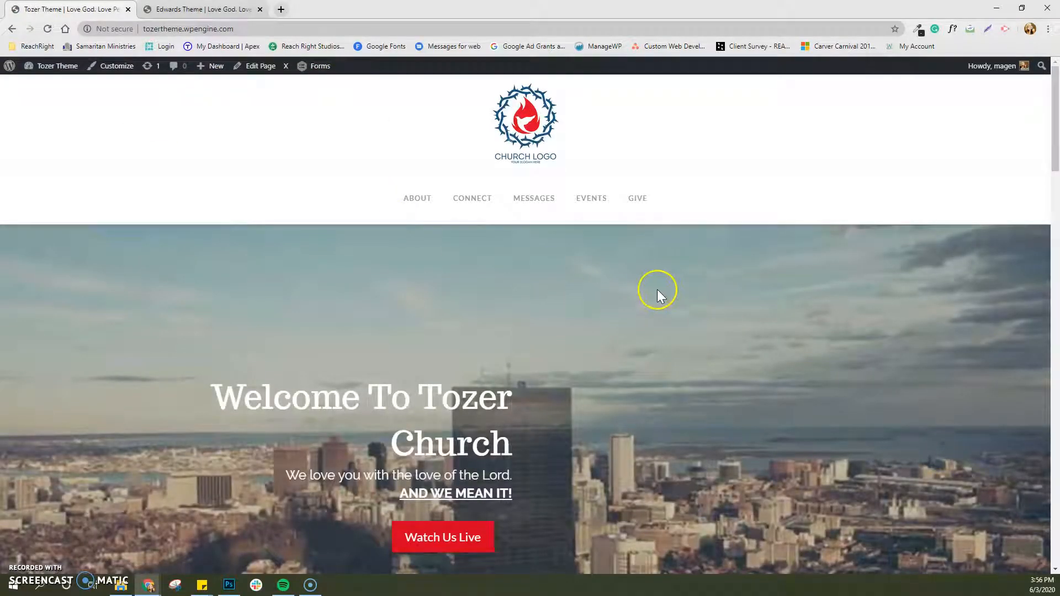
{"action": "left_click", "coordinate": [417, 205]}
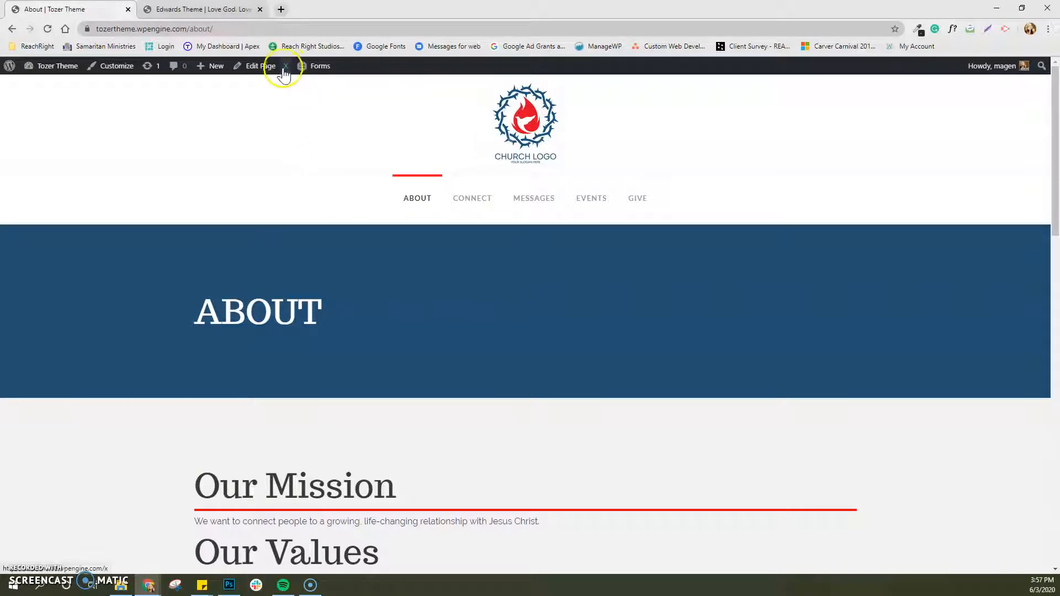
{"action": "mouse_move", "coordinate": [288, 80]}
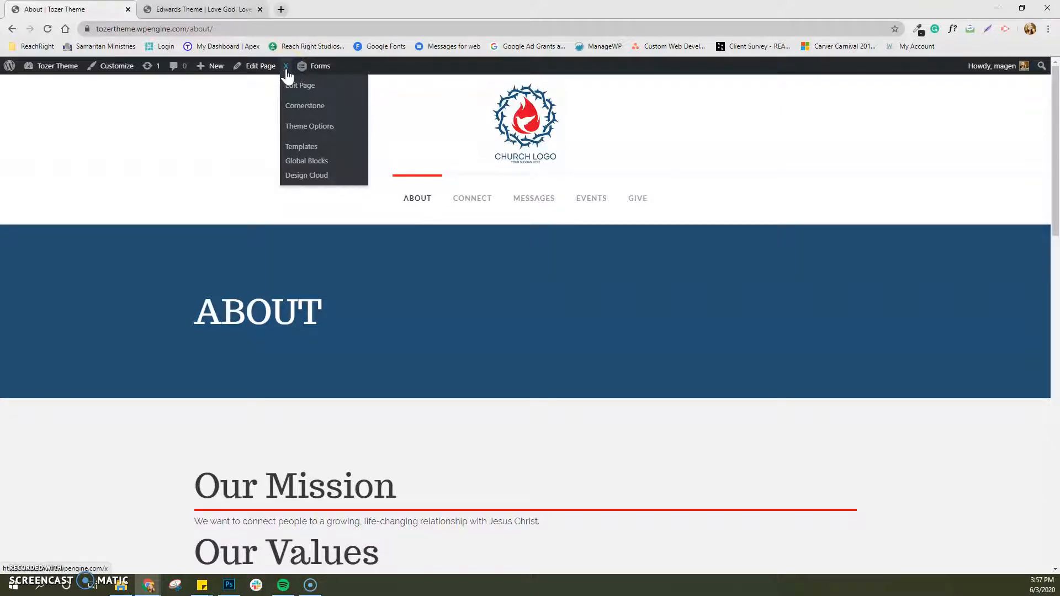
Open the Edwards Theme home page and the Tozer Theme About page in their content editors.
{"action": "left_click", "coordinate": [224, 9]}
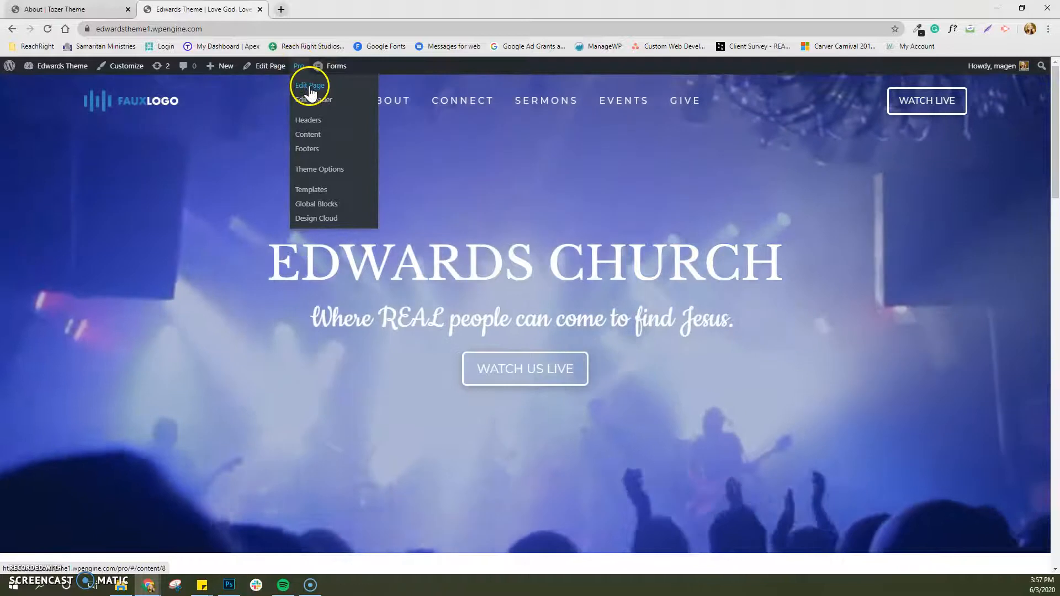
{"action": "left_click", "coordinate": [310, 87]}
{"action": "left_click", "coordinate": [68, 8]}
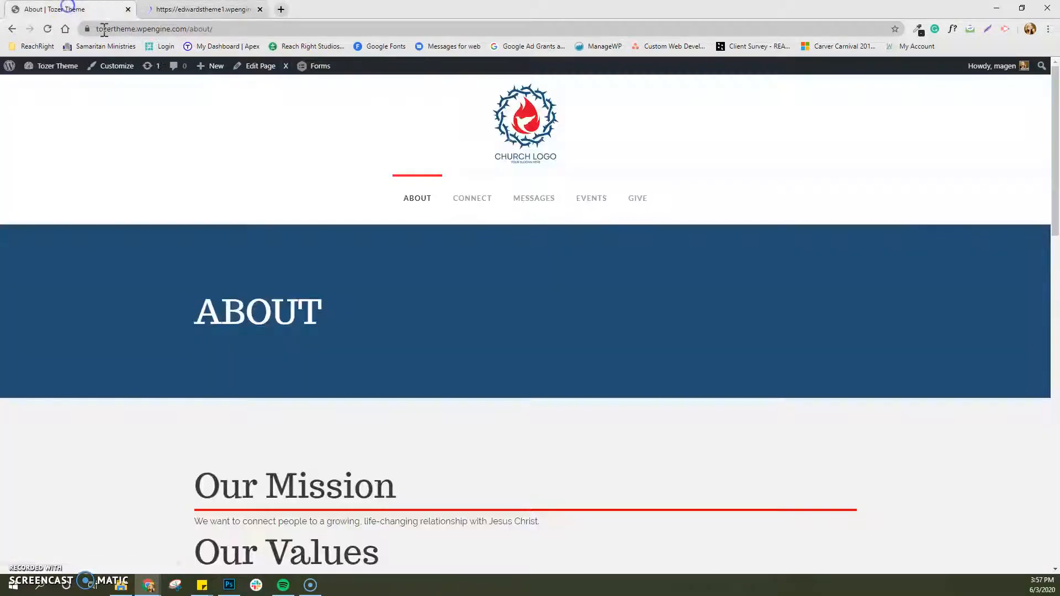
{"action": "mouse_move", "coordinate": [287, 69]}
{"action": "left_click", "coordinate": [306, 91]}
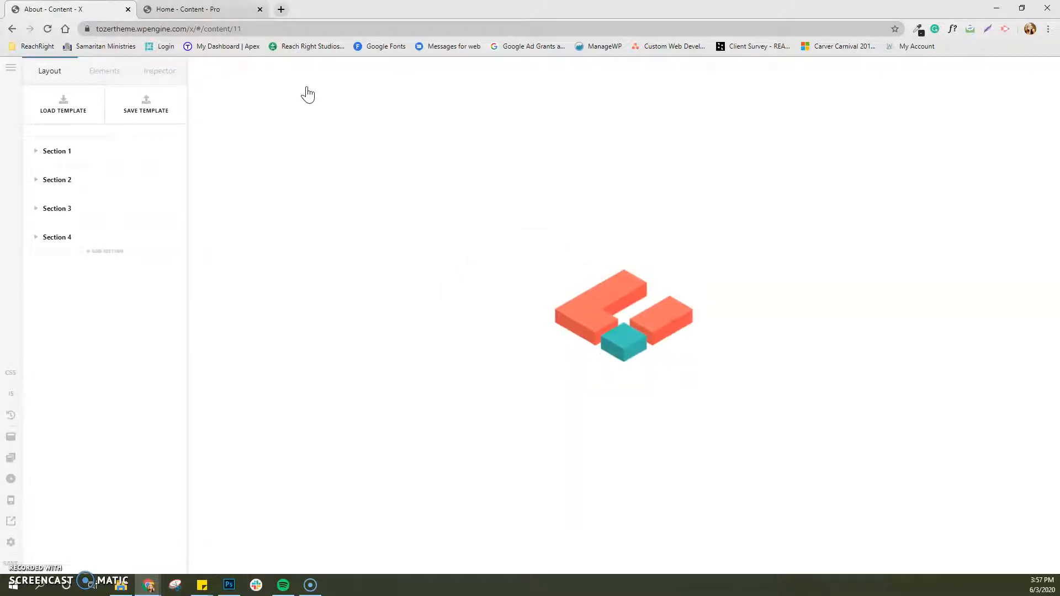
Switch to the Edwards Theme home page editor and look over the page preview.
{"action": "left_click", "coordinate": [225, 10]}
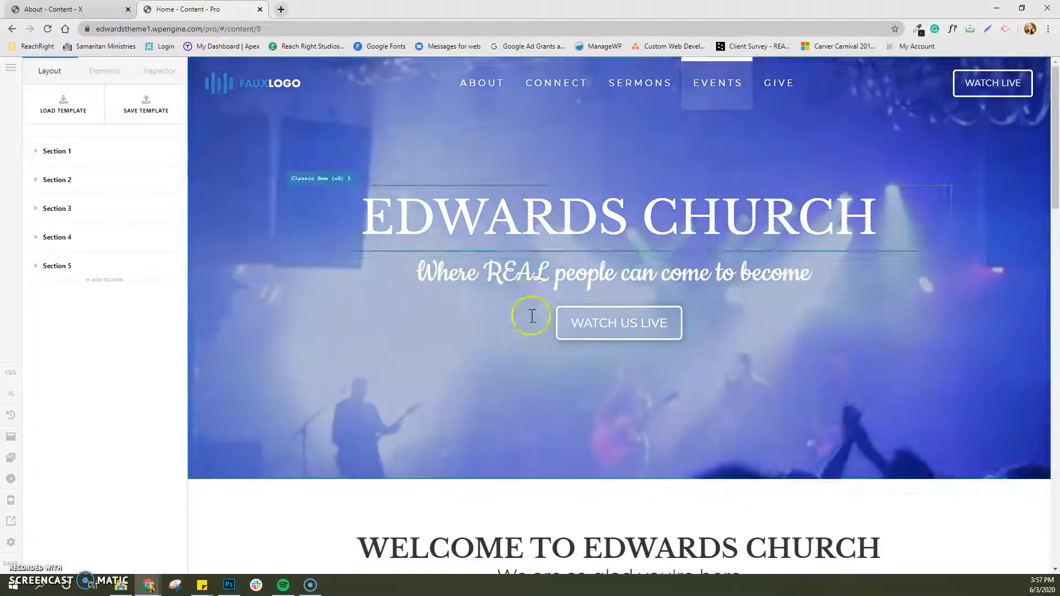
{"action": "scroll", "coordinate": [628, 458], "scroll_direction": "down", "scroll_amount": 7}
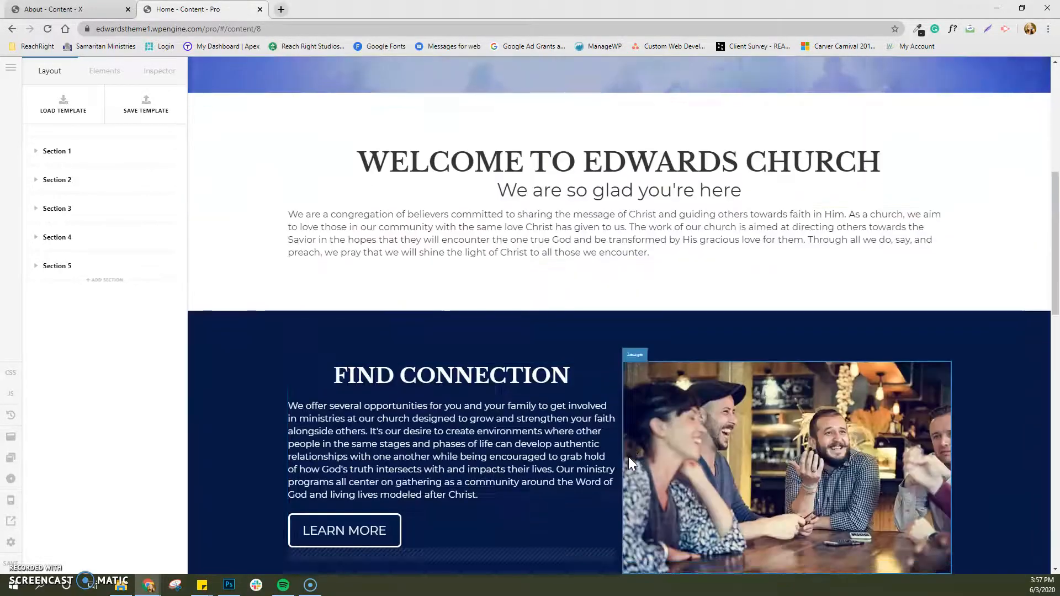
{"action": "scroll", "coordinate": [629, 459], "scroll_direction": "up", "scroll_amount": 6}
{"action": "scroll", "coordinate": [633, 462], "scroll_direction": "up", "scroll_amount": 1}
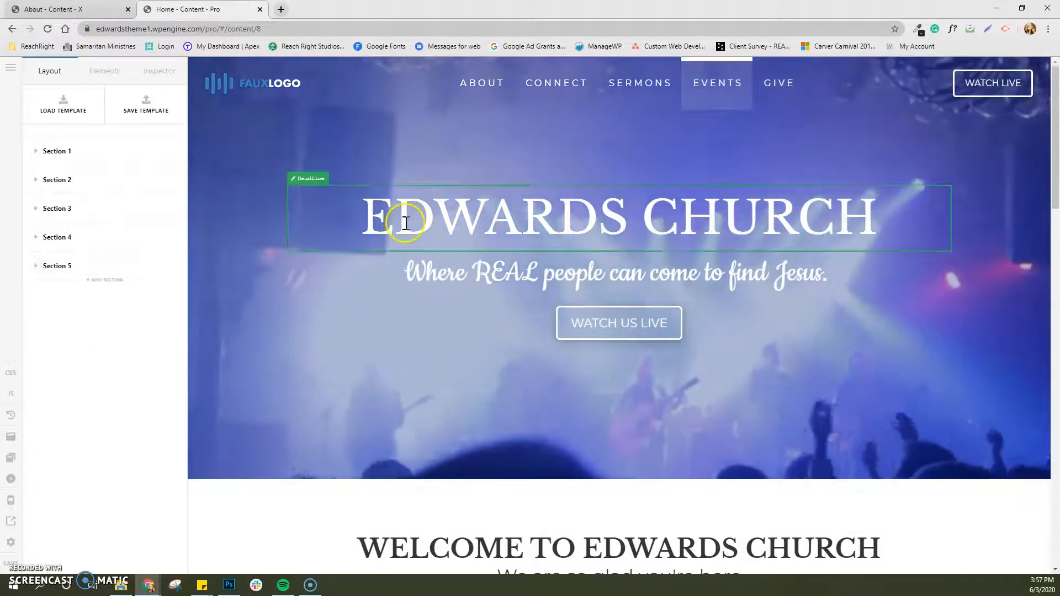
Change the "Welcome to Edwards Church" headline text to "Welcome to My Church" in the rich text editor.
{"action": "scroll", "coordinate": [435, 250], "scroll_direction": "down", "scroll_amount": 5}
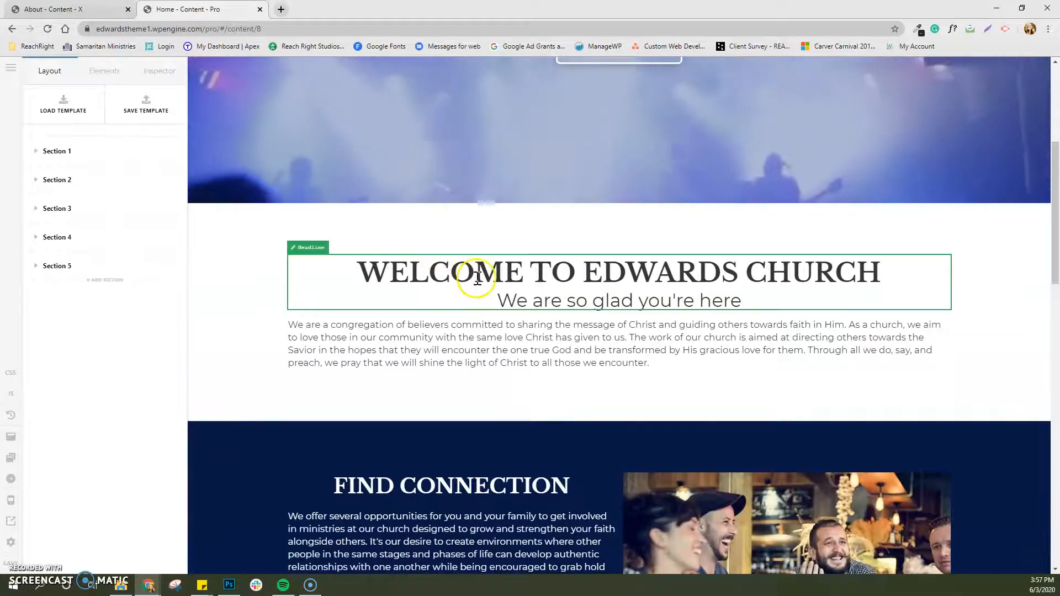
{"action": "left_click_drag", "start_coordinate": [439, 282], "coordinate": [445, 282]}
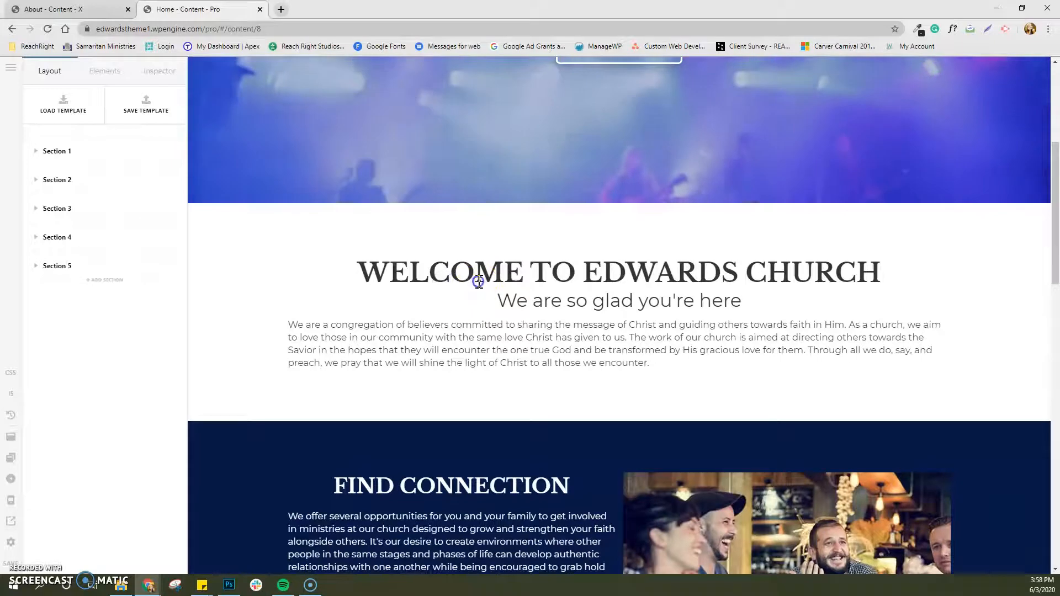
{"action": "left_click", "coordinate": [477, 280]}
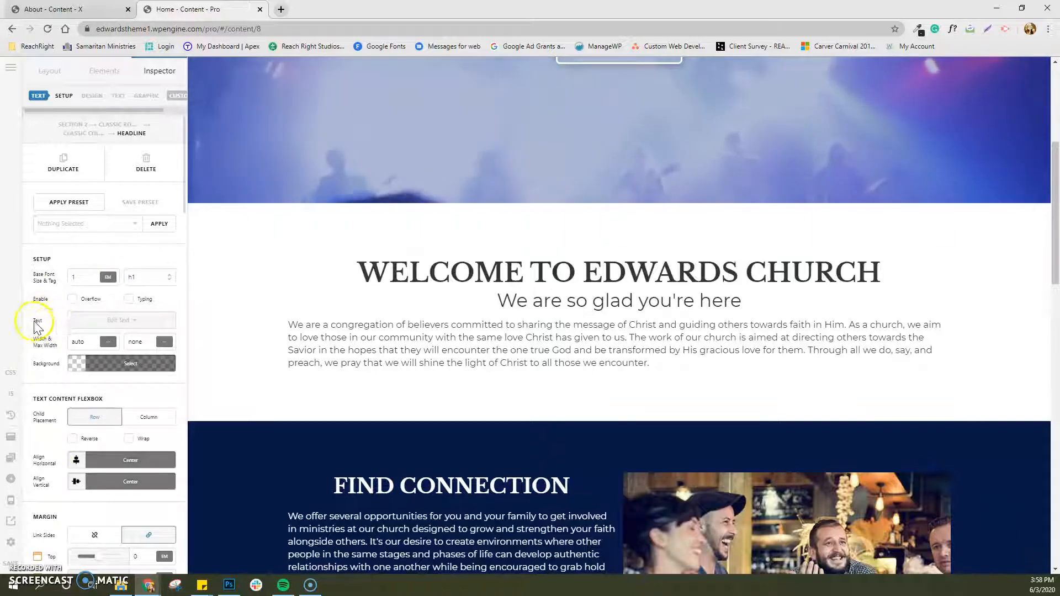
{"action": "left_click", "coordinate": [130, 321]}
{"action": "left_click", "coordinate": [50, 70]}
{"action": "left_click_drag", "start_coordinate": [142, 117], "coordinate": [78, 115]}
{"action": "type", "text": "My CH"}
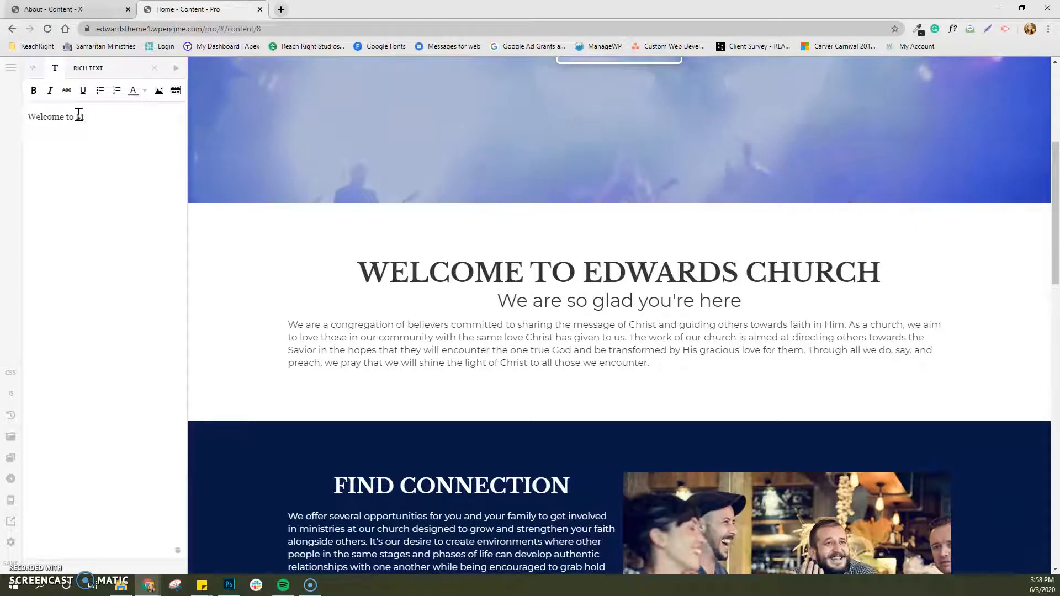
{"action": "type", "text": "urch"}
{"action": "key", "text": "BackSpace"}
{"action": "key", "text": "BackSpace"}
{"action": "key", "text": "BackSpace"}
{"action": "key", "text": "BackSpace"}
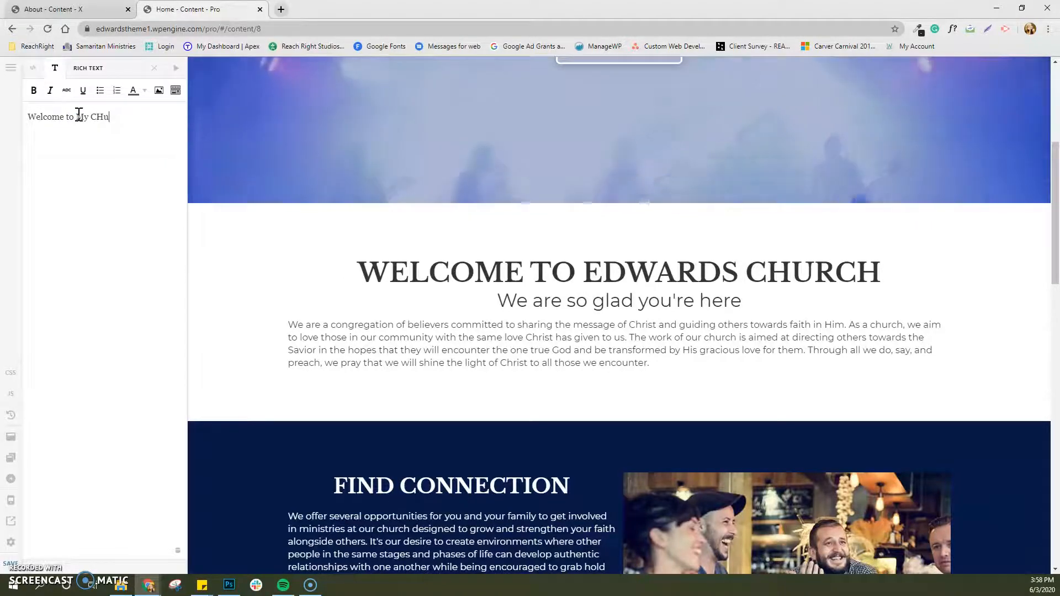
{"action": "key", "text": "BackSpace"}
{"action": "type", "text": "hurc"}
{"action": "key", "text": "BackSpace"}
{"action": "key", "text": "BackSpace"}
{"action": "key", "text": "BackSpace"}
{"action": "key", "text": "BackSpace"}
{"action": "key", "text": "BackSpace"}
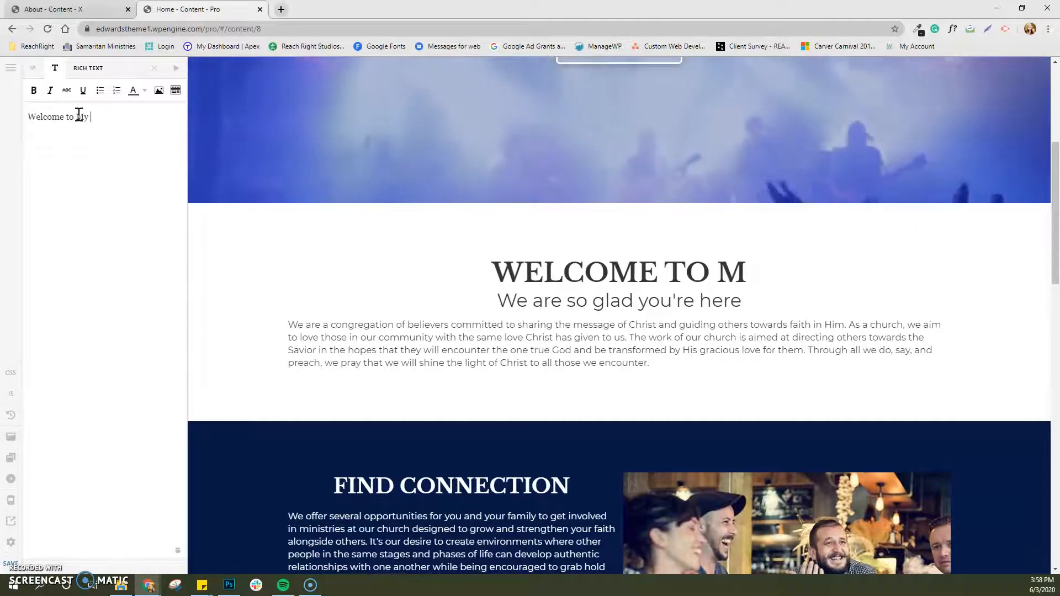
{"action": "type", "text": "Church"}
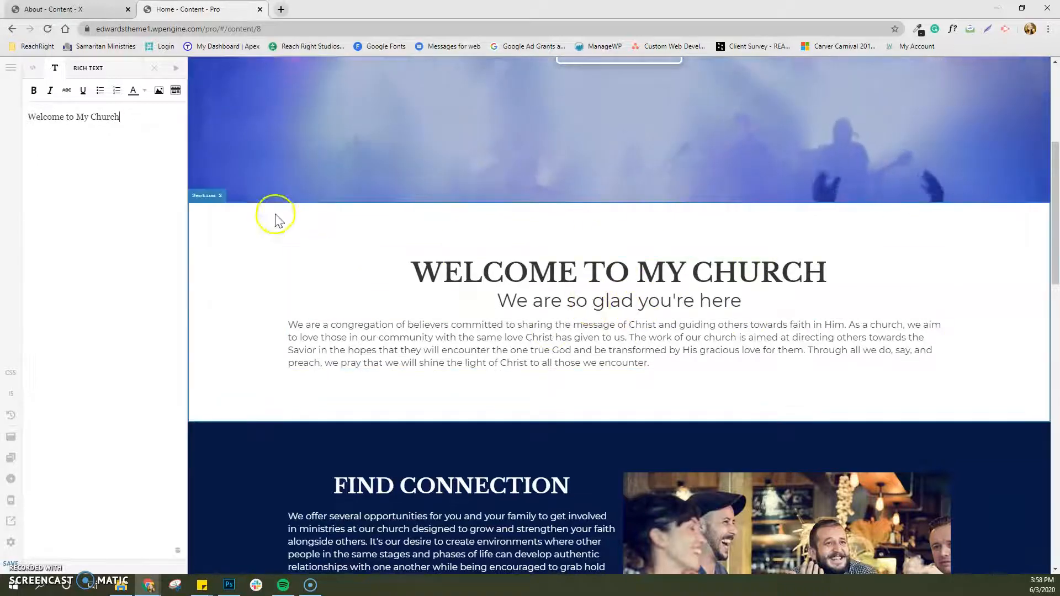
On the Tozer About page, add a paragraph reading "Add something else here" below the Our Mission text.
{"action": "left_click", "coordinate": [108, 13]}
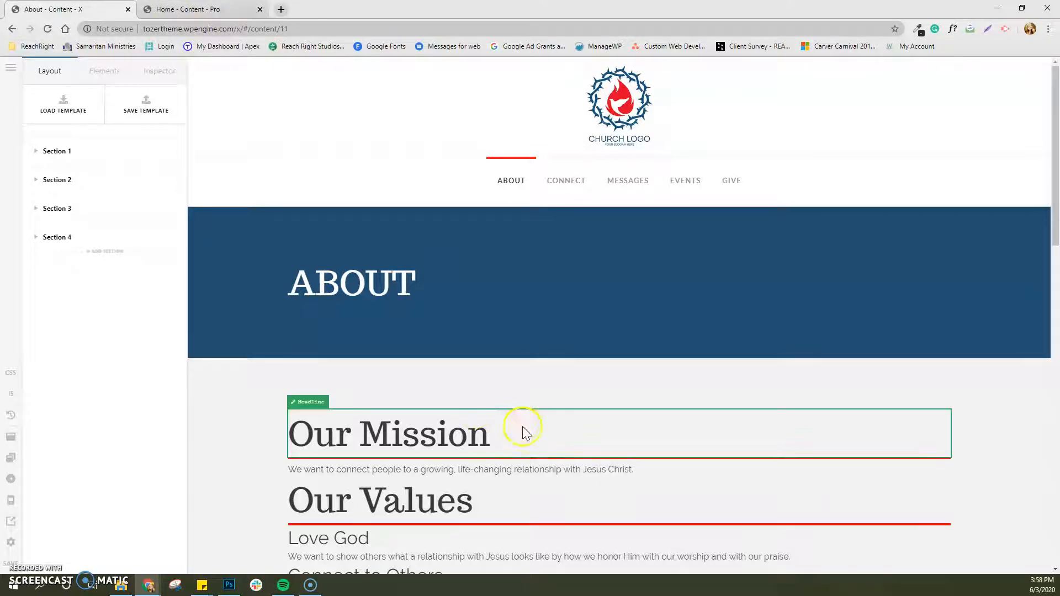
{"action": "scroll", "coordinate": [523, 430], "scroll_direction": "down", "scroll_amount": 1}
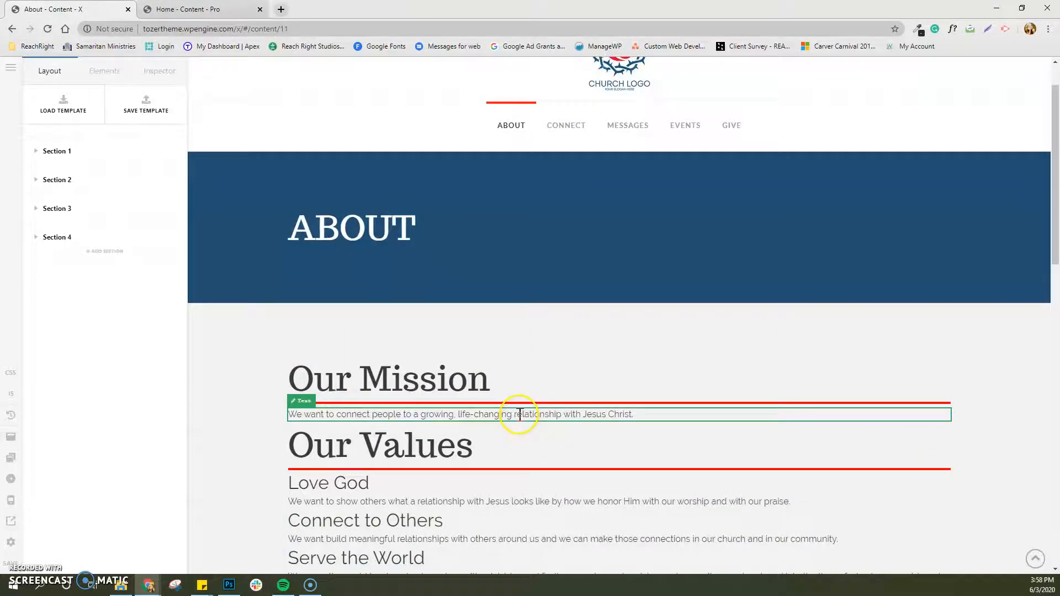
{"action": "left_click", "coordinate": [520, 414]}
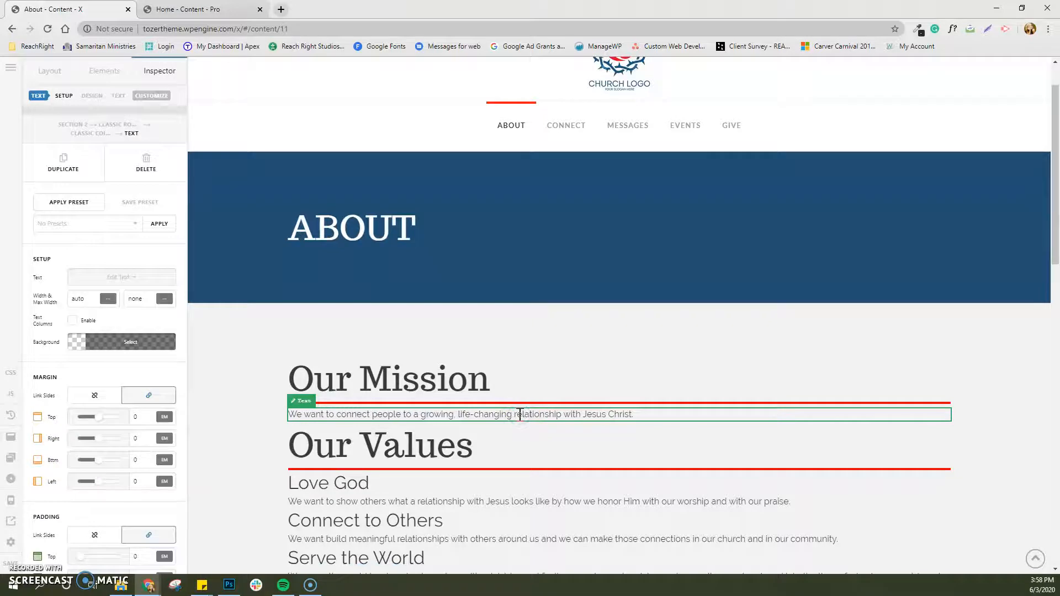
{"action": "left_click", "coordinate": [141, 278]}
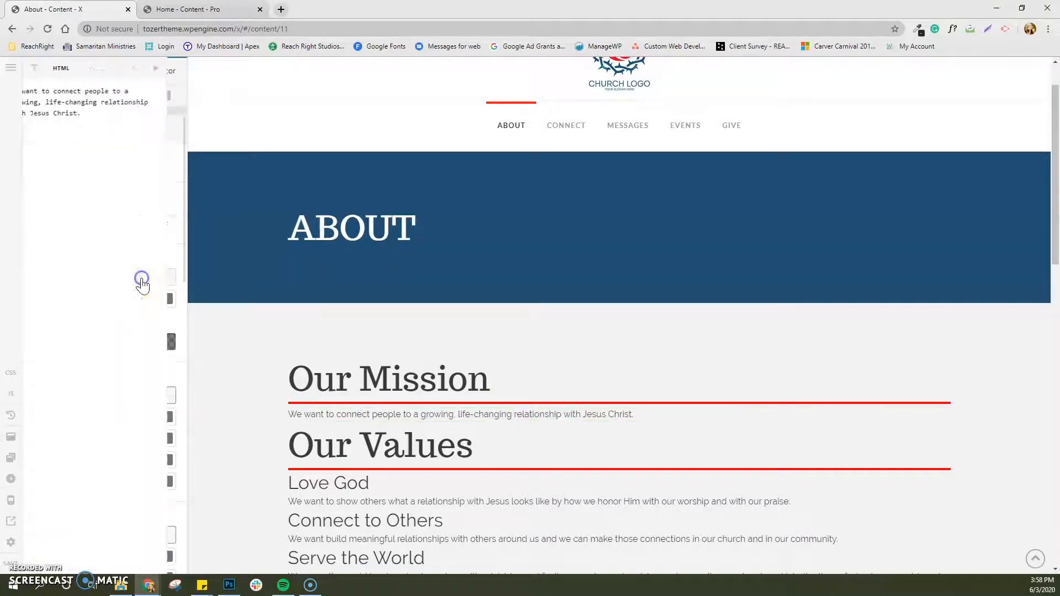
{"action": "left_click", "coordinate": [55, 68]}
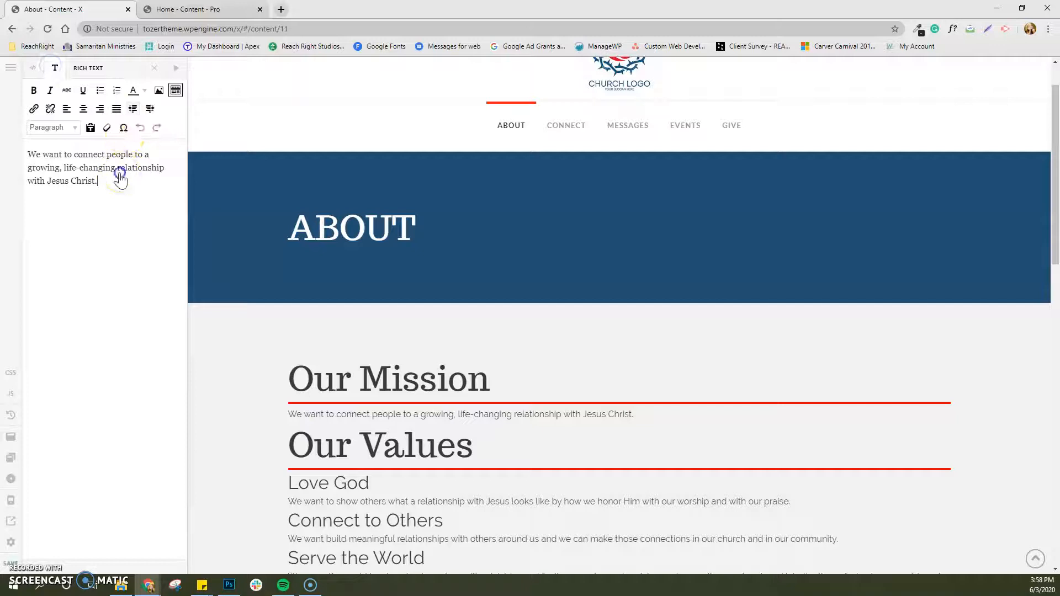
{"action": "key", "text": "BackSpace"}
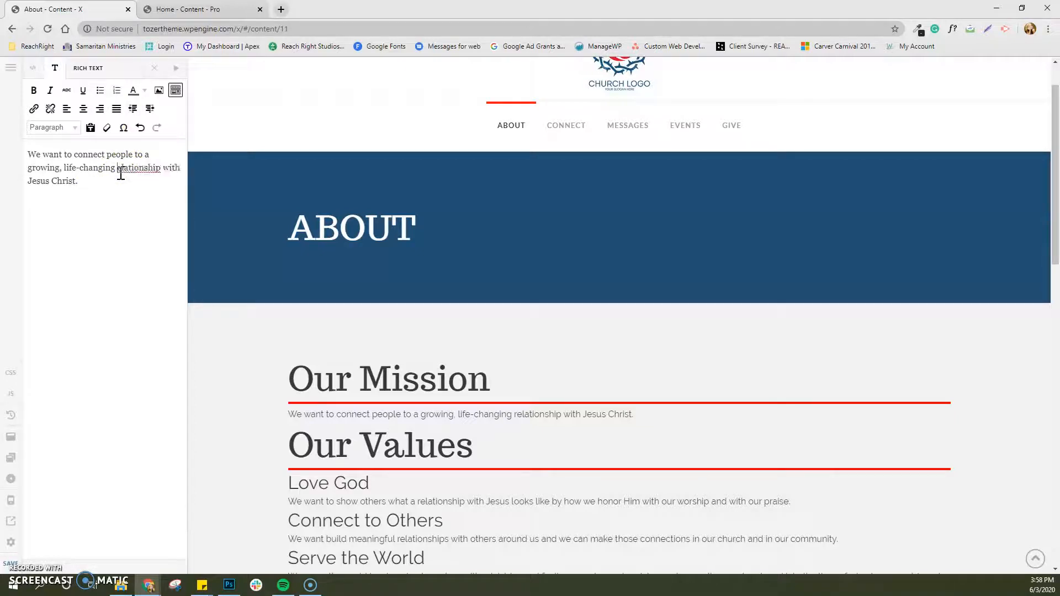
{"action": "type", "text": "r"}
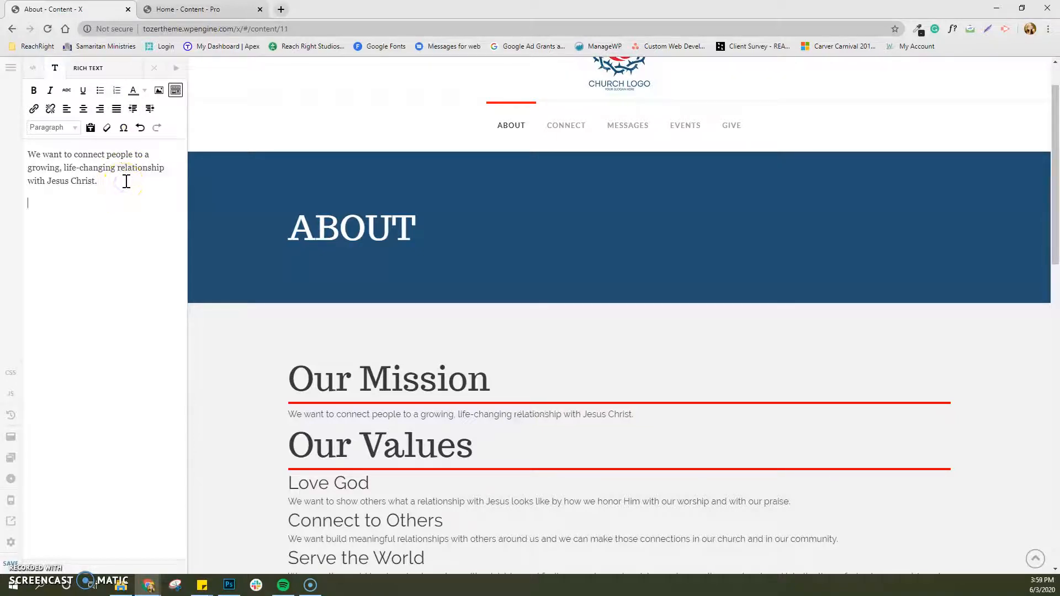
{"action": "type", "text": "hine"}
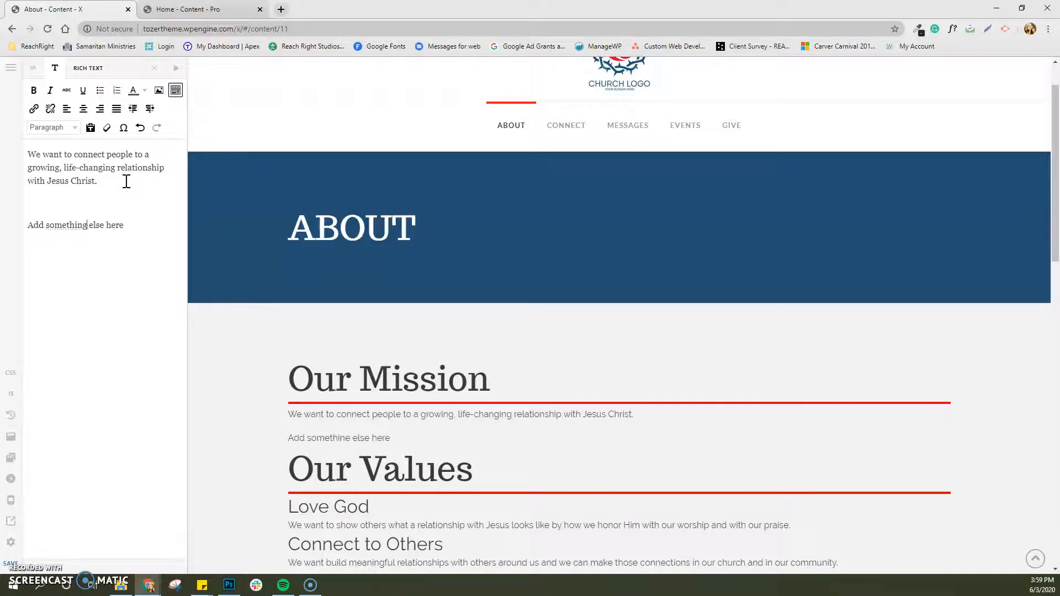
{"action": "left_click", "coordinate": [152, 68]}
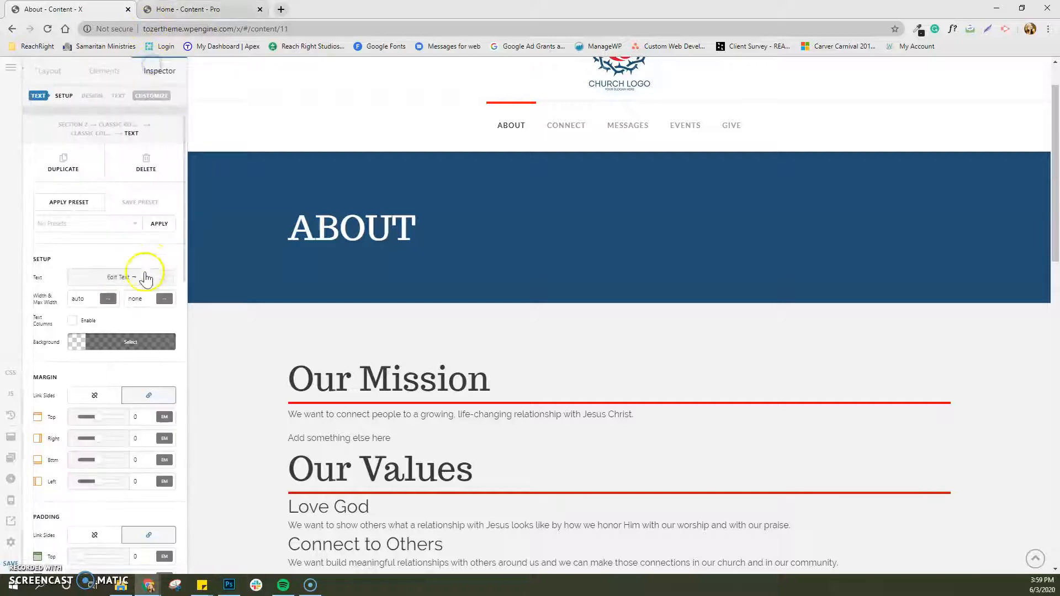
Examine the mission text element's margin, padding, border, shadow and text format settings.
{"action": "scroll", "coordinate": [99, 336], "scroll_direction": "down", "scroll_amount": 1}
{"action": "scroll", "coordinate": [105, 337], "scroll_direction": "down", "scroll_amount": 1}
{"action": "scroll", "coordinate": [105, 337], "scroll_direction": "down", "scroll_amount": 7}
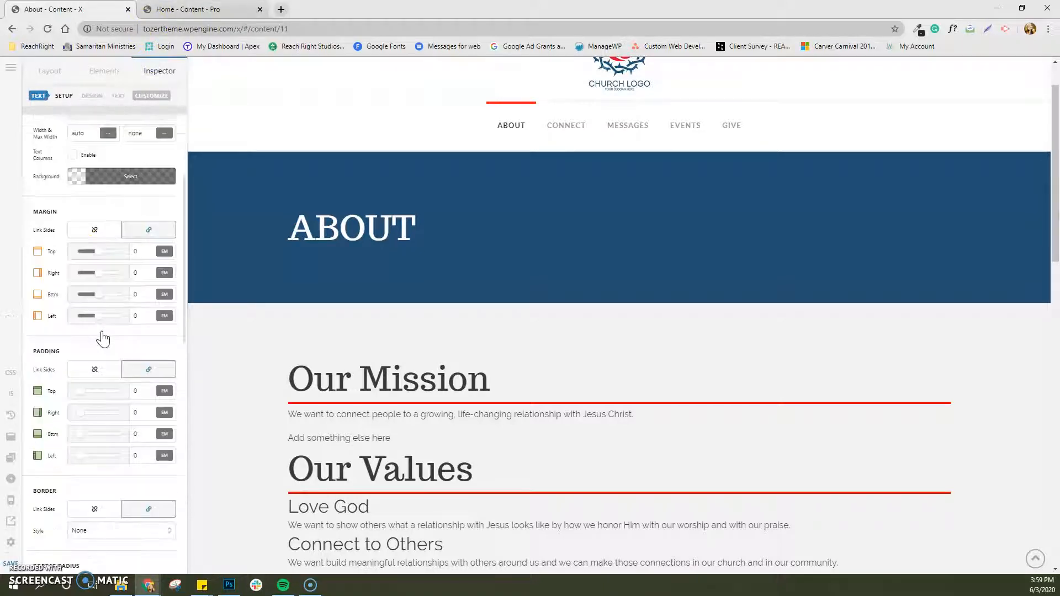
{"action": "scroll", "coordinate": [102, 338], "scroll_direction": "down", "scroll_amount": 5}
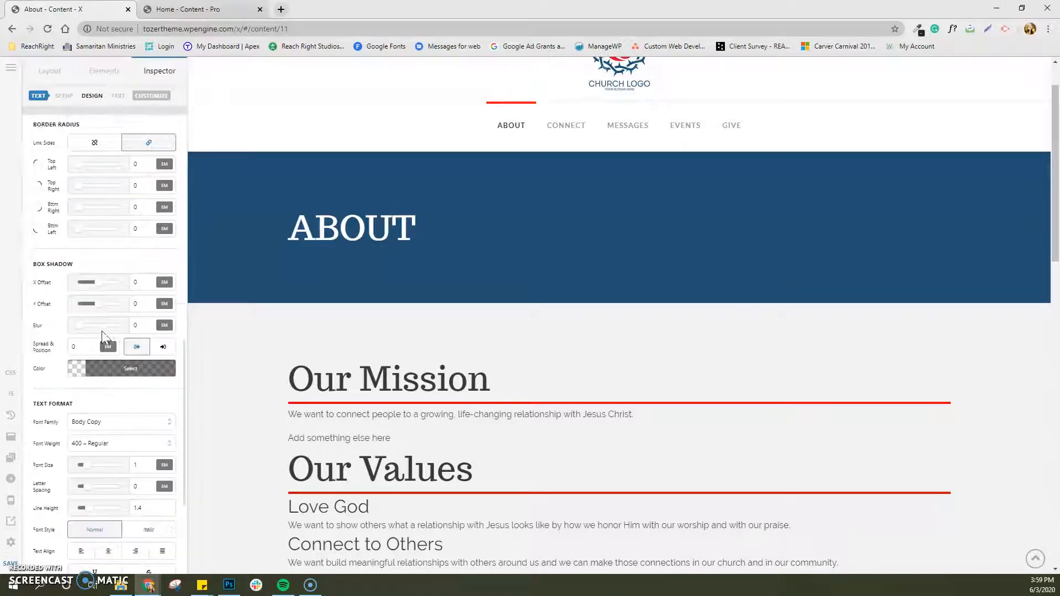
{"action": "left_click", "coordinate": [96, 387]}
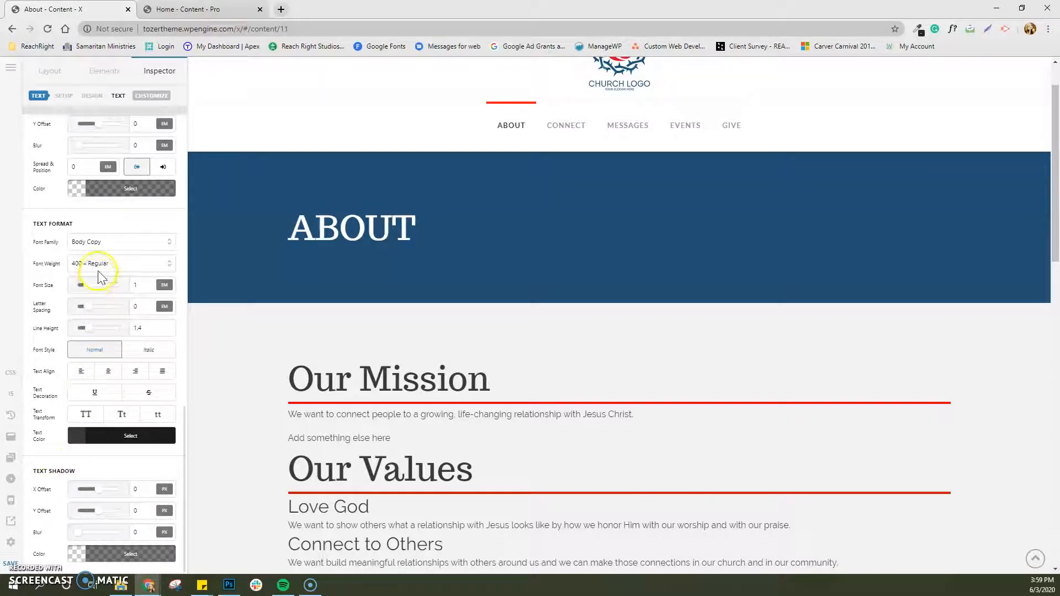
View the builder's Page Settings and Preferences, including Advanced Mode, and close them unchanged.
{"action": "left_click", "coordinate": [11, 543]}
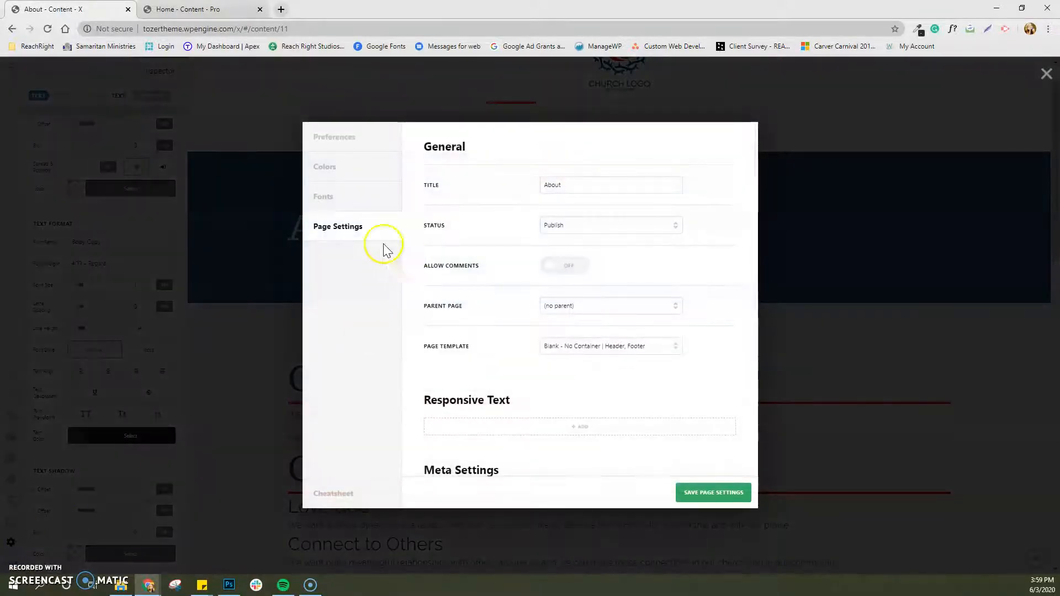
{"action": "left_click", "coordinate": [348, 141]}
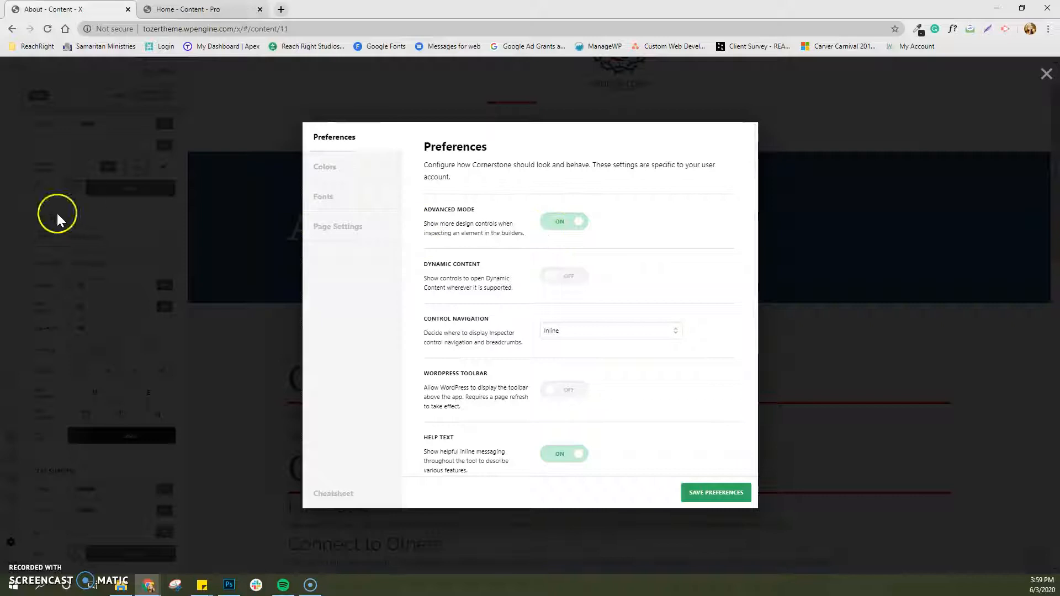
{"action": "left_click", "coordinate": [1046, 75]}
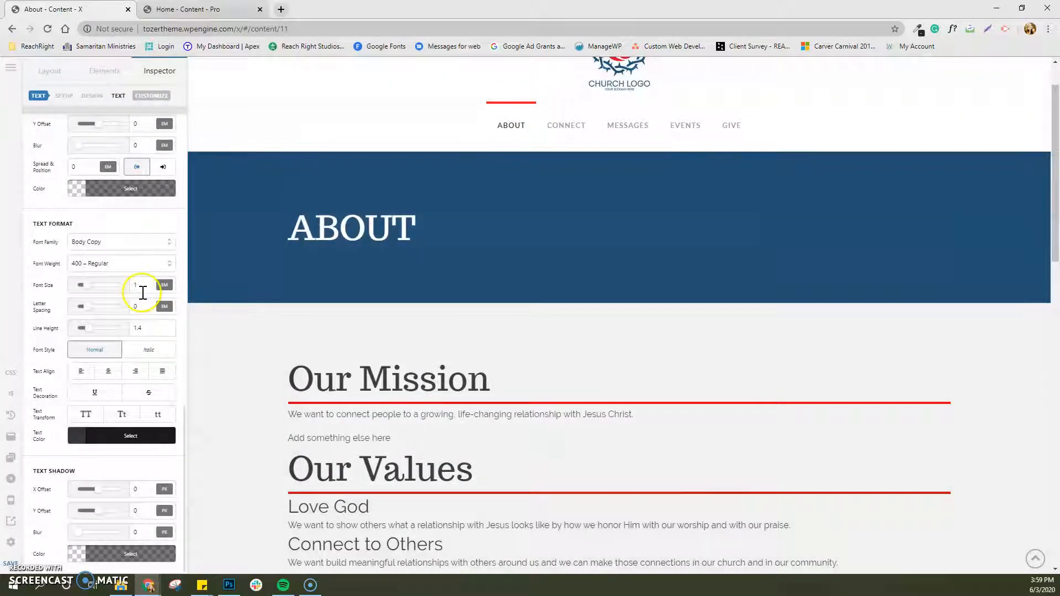
Try the red #d7171d as the mission text's colour and set it back to dark grey #363a39.
{"action": "scroll", "coordinate": [142, 293], "scroll_direction": "up", "scroll_amount": 6}
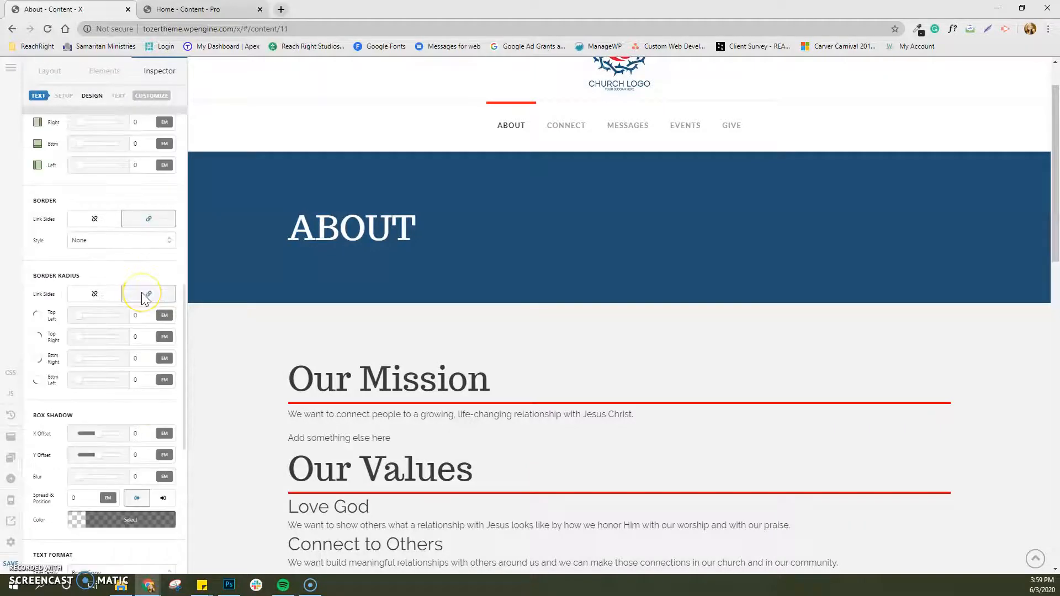
{"action": "scroll", "coordinate": [145, 298], "scroll_direction": "down", "scroll_amount": 6}
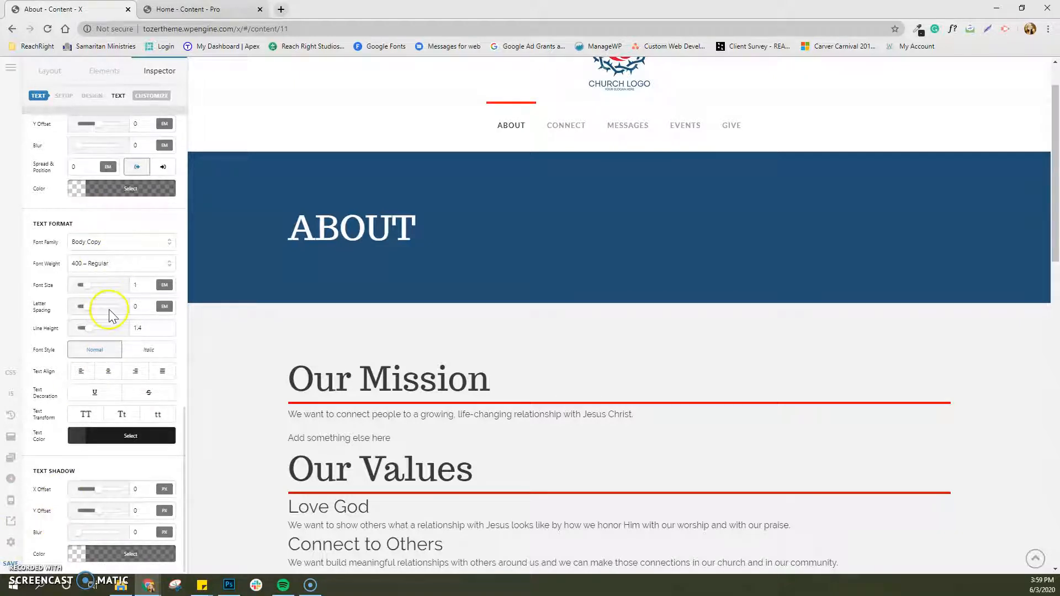
{"action": "left_click", "coordinate": [103, 262]}
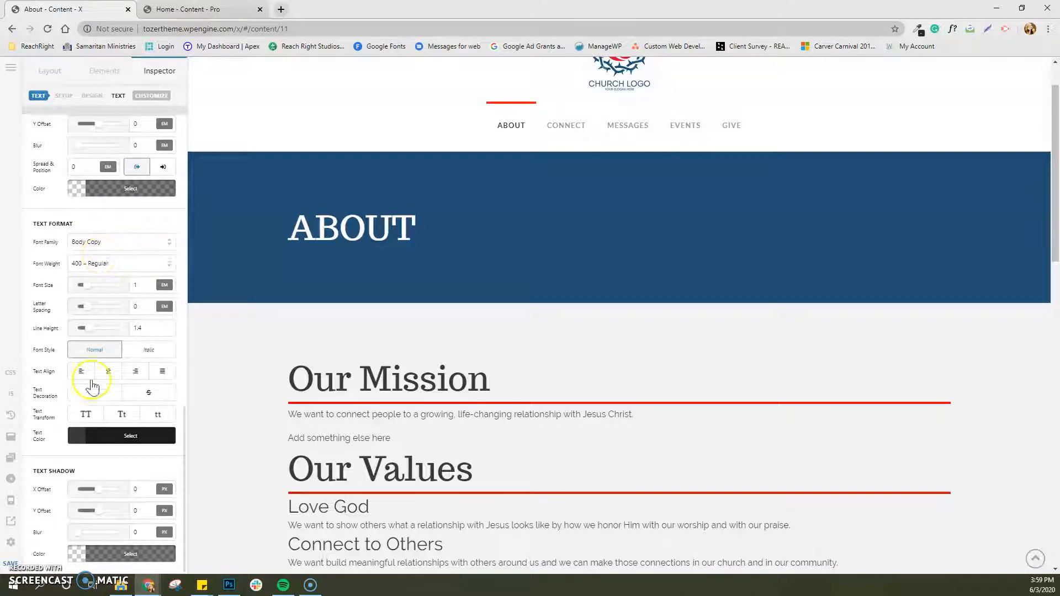
{"action": "left_click", "coordinate": [78, 436]}
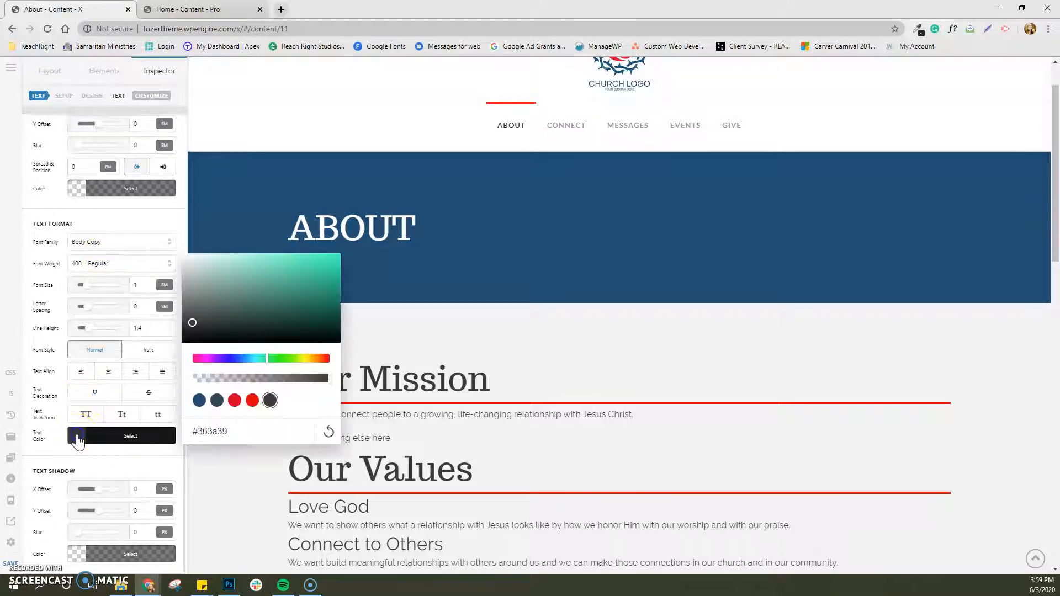
{"action": "left_click", "coordinate": [234, 403]}
{"action": "left_click", "coordinate": [397, 440]}
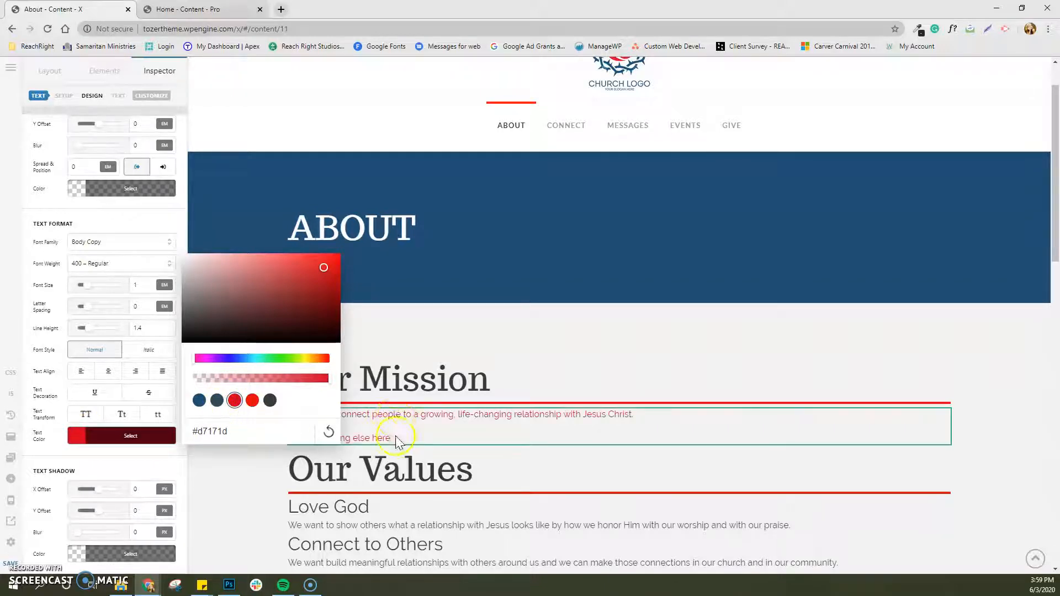
{"action": "left_click", "coordinate": [270, 400]}
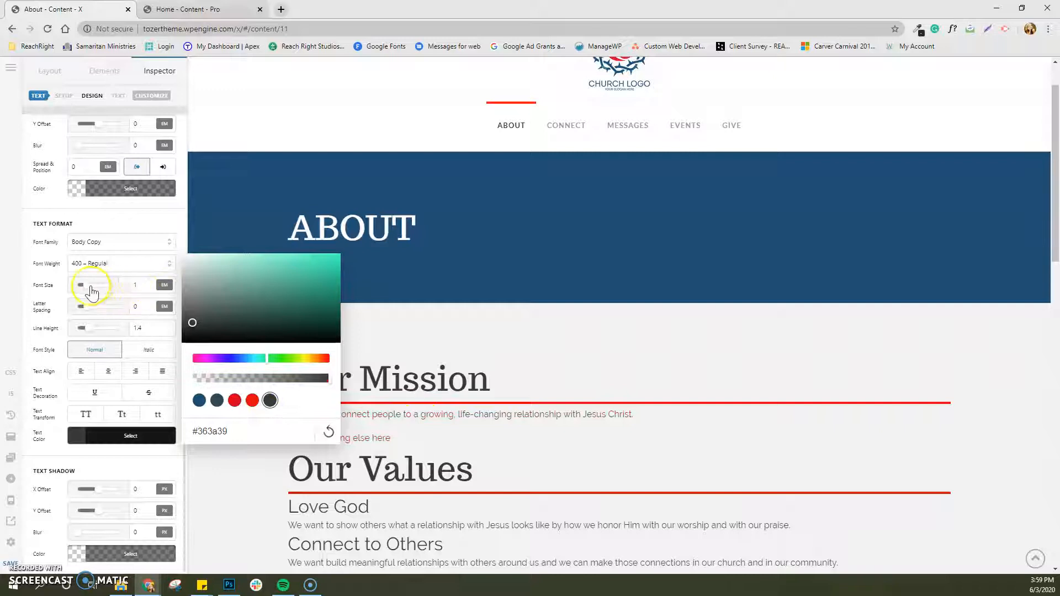
Try other font sizes on the mission text, including 0.787 em, and set it back to 1 em.
{"action": "mouse_move", "coordinate": [90, 293]}
{"action": "left_mouse_down"}
{"action": "mouse_move", "coordinate": [103, 293]}
{"action": "mouse_move", "coordinate": [89, 294]}
{"action": "left_mouse_up"}
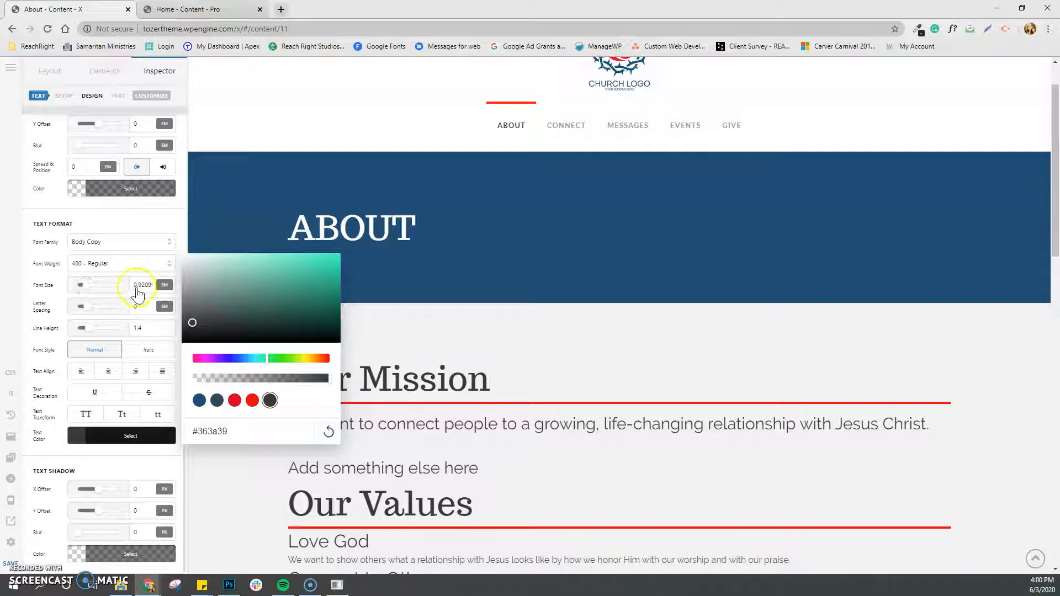
{"action": "left_click", "coordinate": [138, 286]}
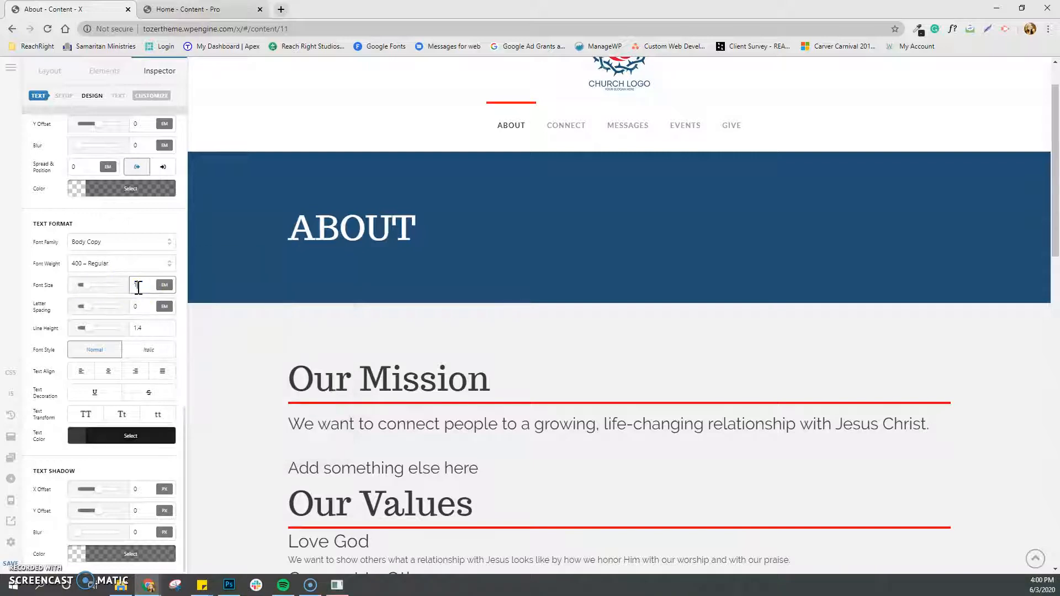
{"action": "key", "text": "BackSpace"}
{"action": "type", "text": "0.787"}
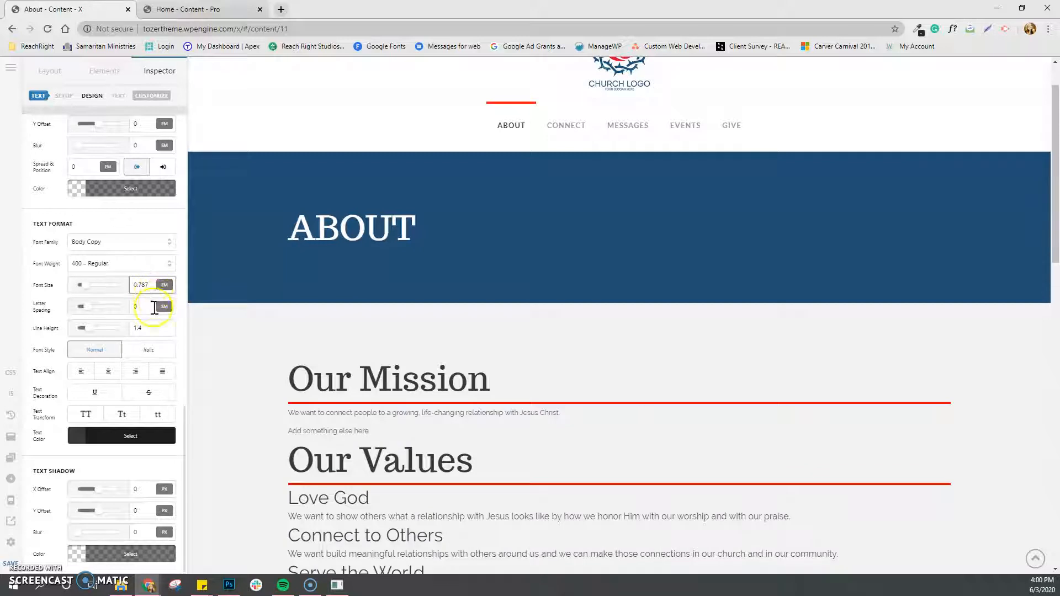
{"action": "left_click_drag", "start_coordinate": [154, 292], "coordinate": [131, 287]}
{"action": "type", "text": "1"}
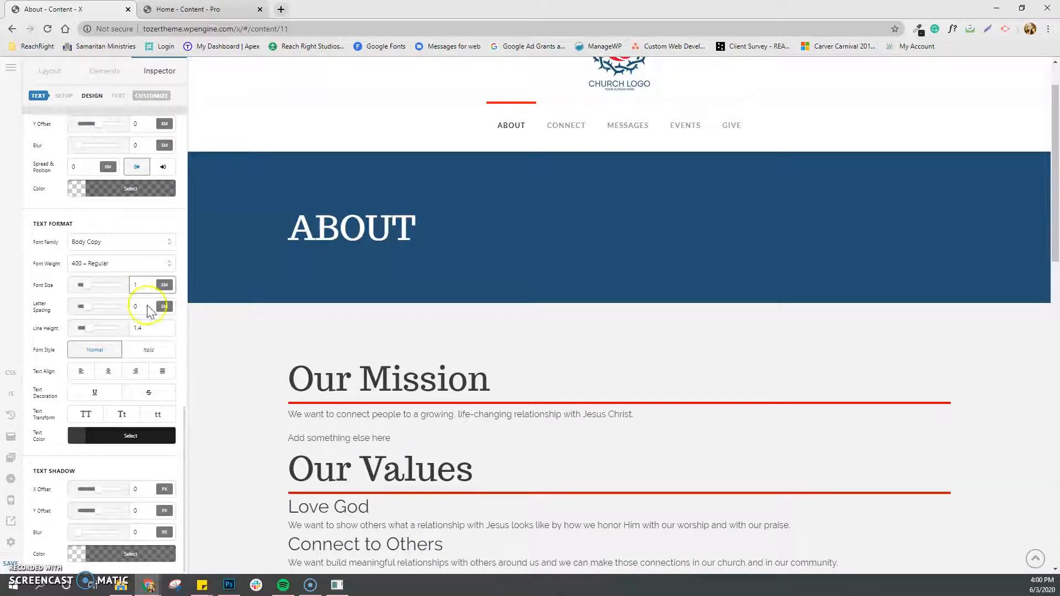
Try the uppercase transform and the underline decoration on the mission text, switching each one off again.
{"action": "left_click", "coordinate": [85, 414]}
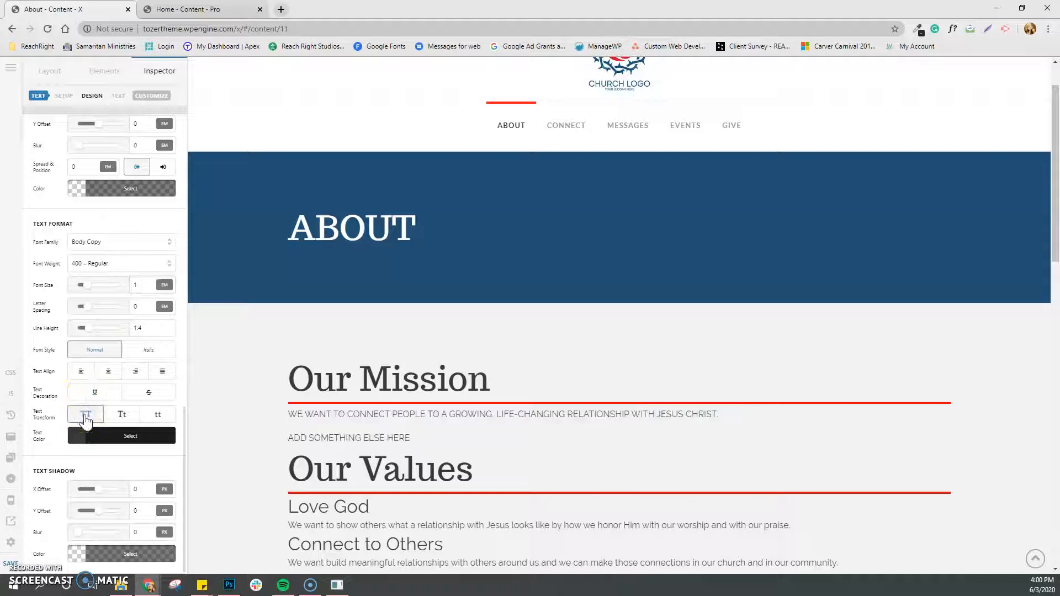
{"action": "left_click", "coordinate": [85, 415]}
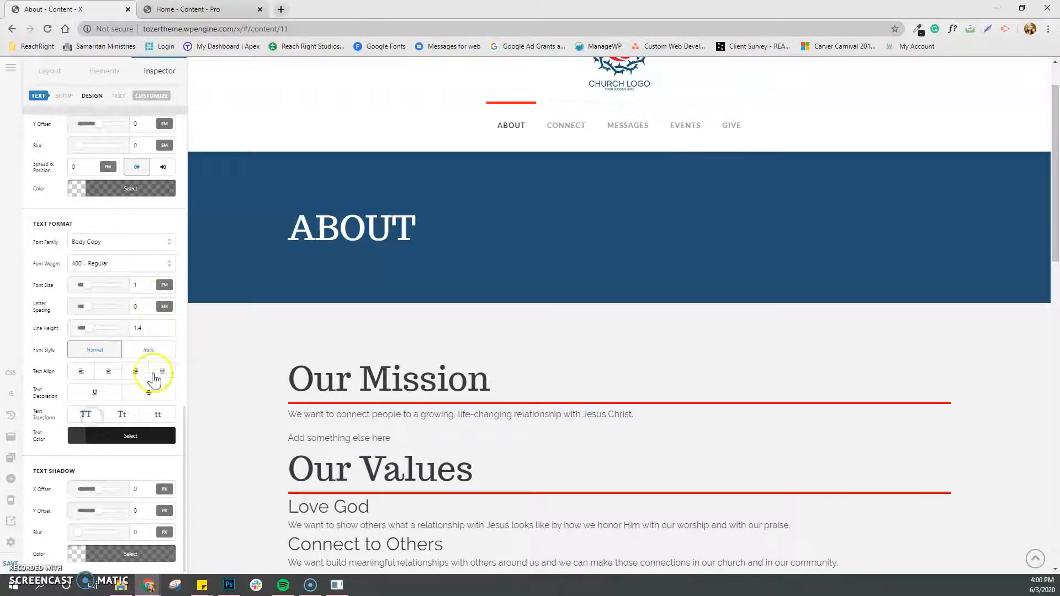
{"action": "left_click", "coordinate": [94, 393]}
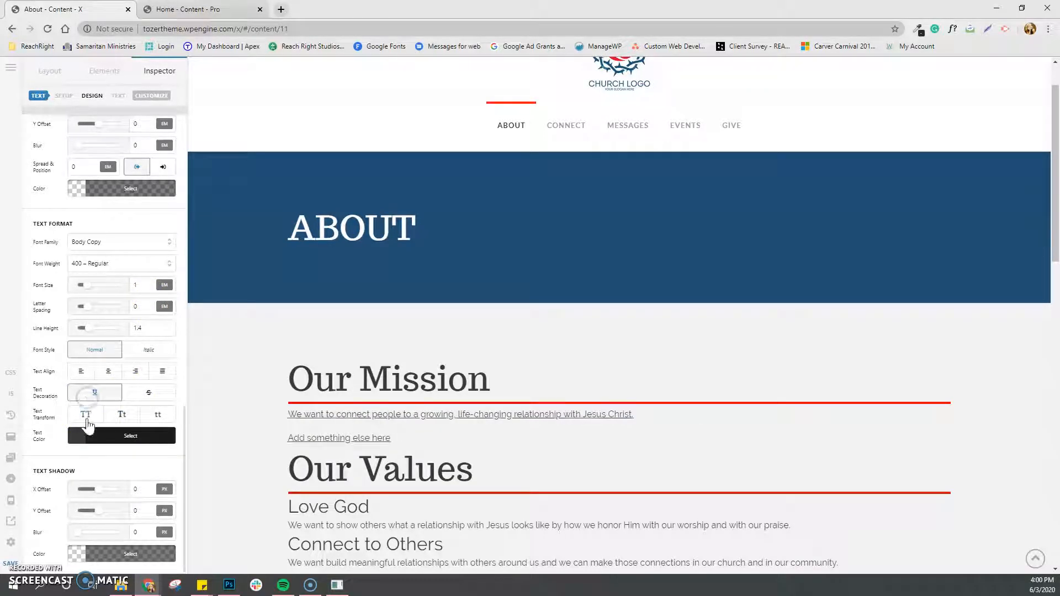
{"action": "left_click", "coordinate": [95, 393]}
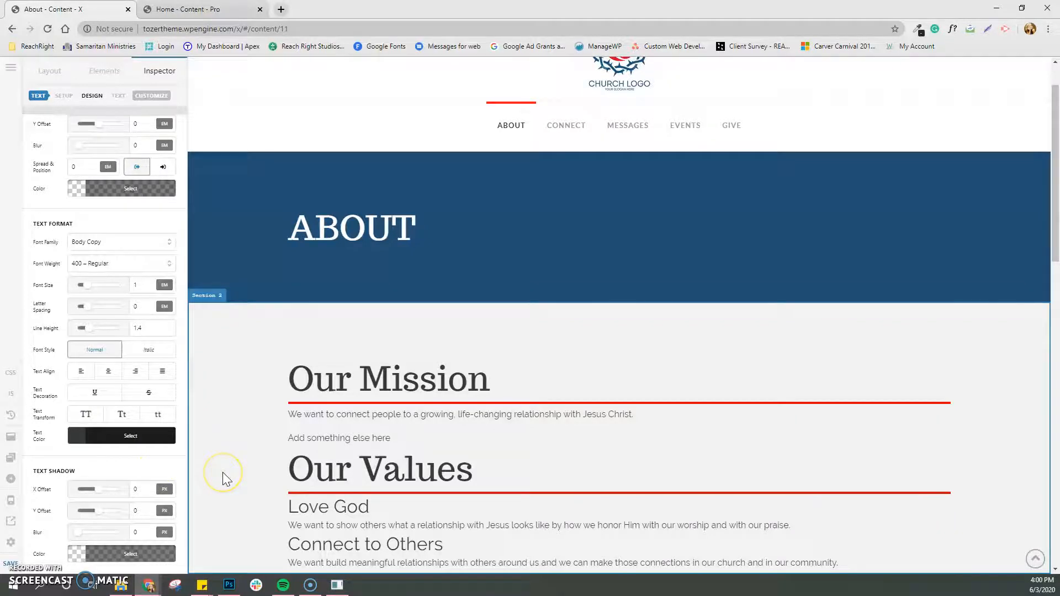
{"action": "scroll", "coordinate": [224, 474], "scroll_direction": "down", "scroll_amount": 8}
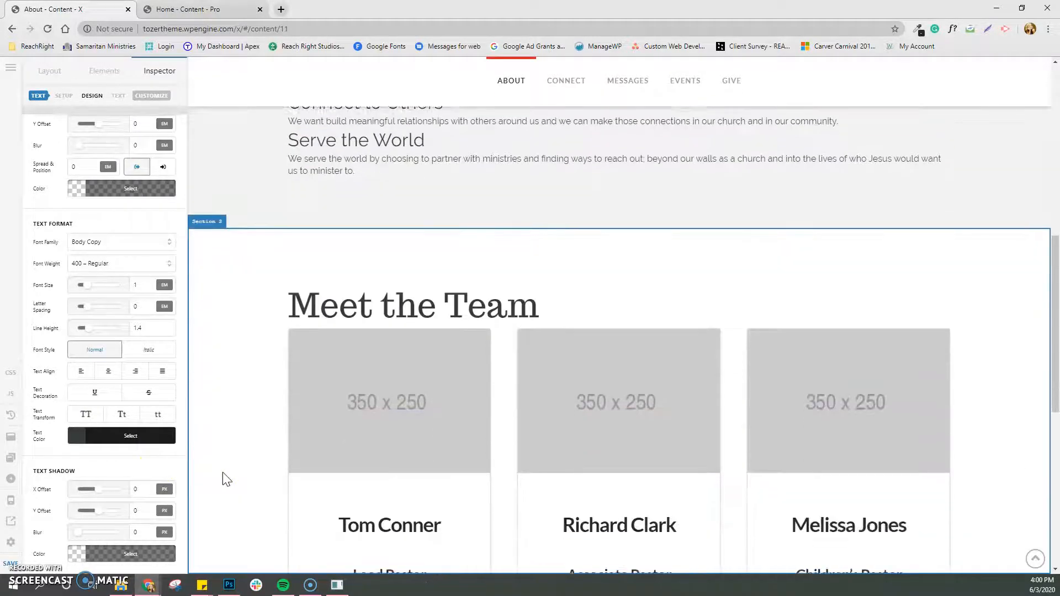
{"action": "scroll", "coordinate": [223, 474], "scroll_direction": "down", "scroll_amount": 1}
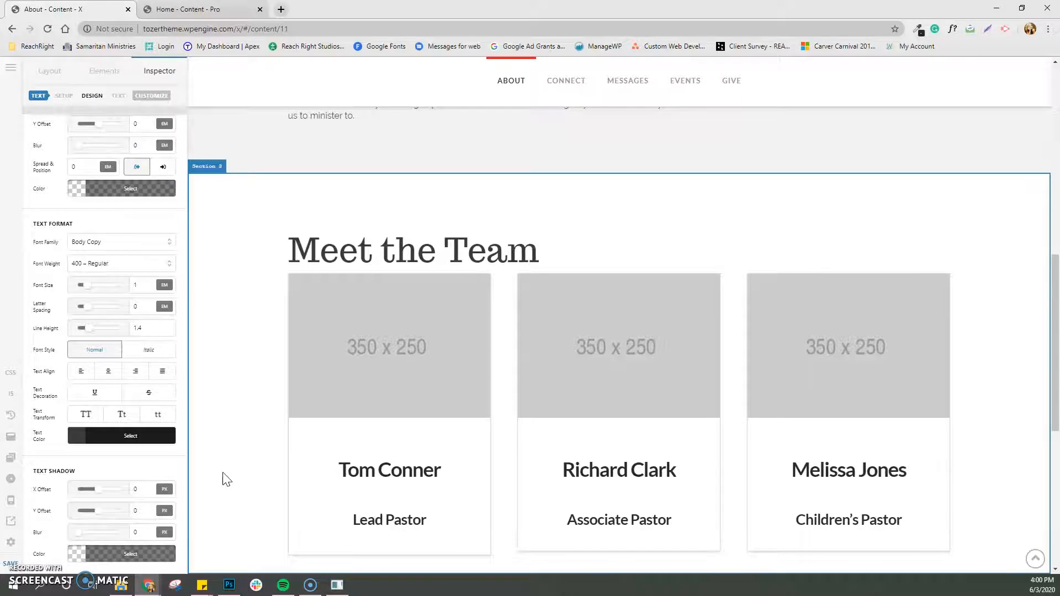
{"action": "scroll", "coordinate": [224, 479], "scroll_direction": "up", "scroll_amount": 6}
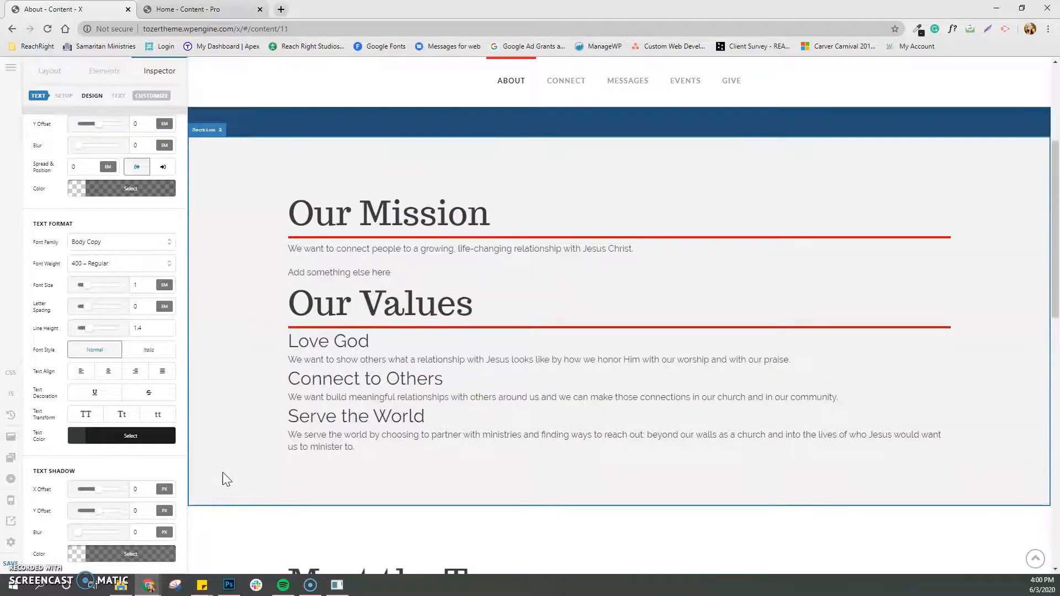
{"action": "scroll", "coordinate": [224, 479], "scroll_direction": "up", "scroll_amount": 2}
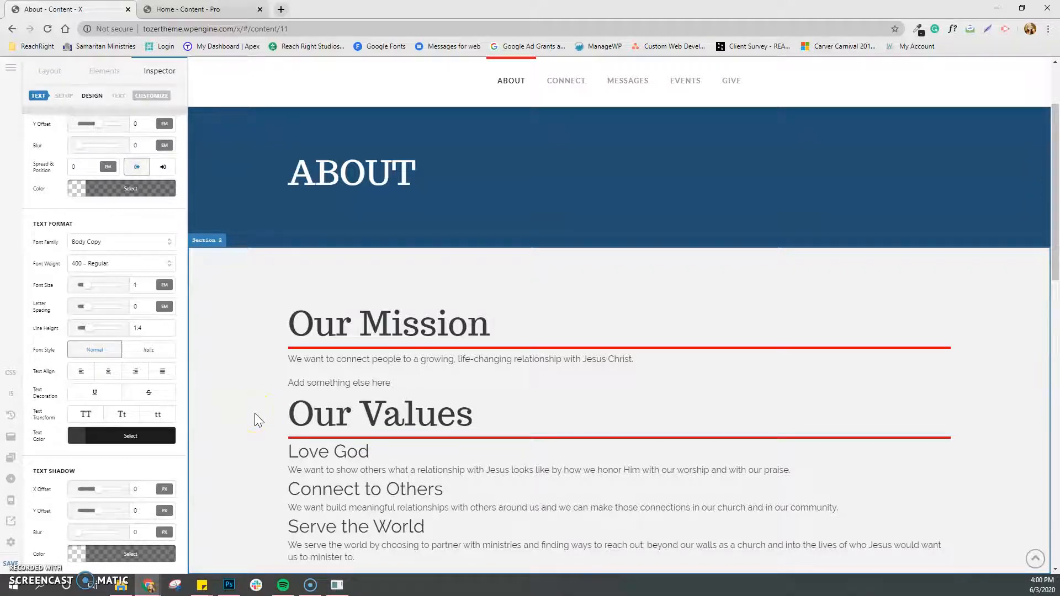
{"action": "scroll", "coordinate": [255, 421], "scroll_direction": "down", "scroll_amount": 3}
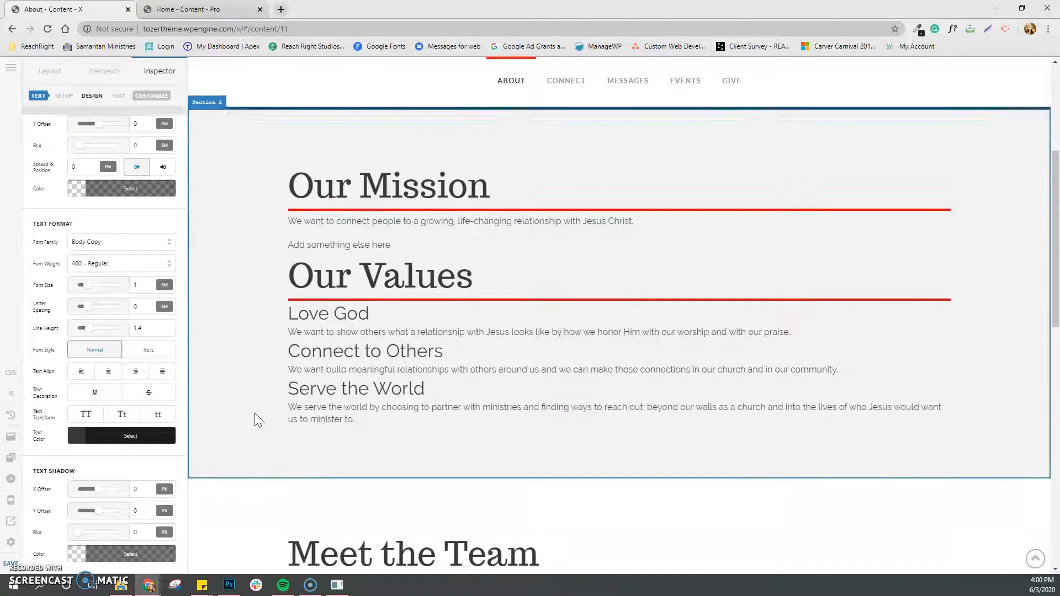
{"action": "scroll", "coordinate": [255, 414], "scroll_direction": "up", "scroll_amount": 1}
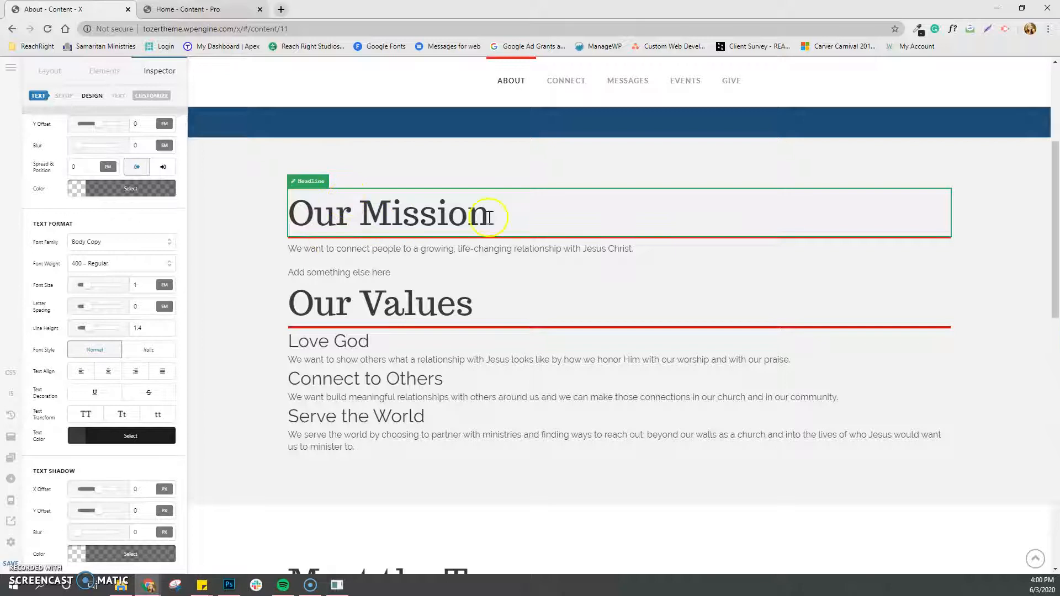
Move the Our Mission headline below the Serve the World text, into the Meet the Team section, and back above the mission text.
{"action": "mouse_move", "coordinate": [466, 214]}
{"action": "left_mouse_down"}
{"action": "mouse_move", "coordinate": [485, 249]}
{"action": "mouse_move", "coordinate": [514, 433]}
{"action": "left_mouse_up"}
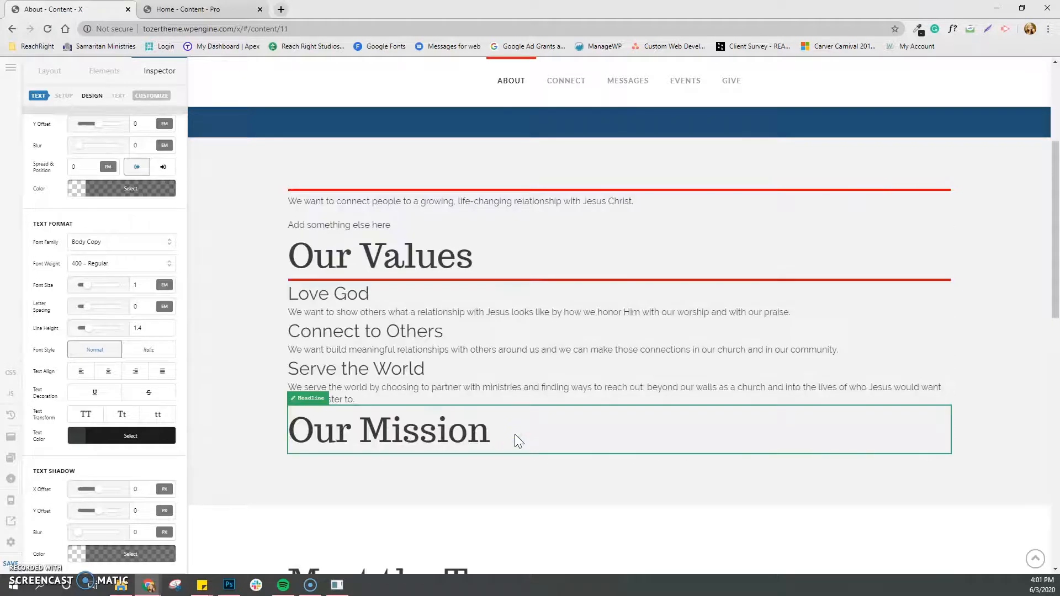
{"action": "scroll", "coordinate": [250, 437], "scroll_direction": "down", "scroll_amount": 1}
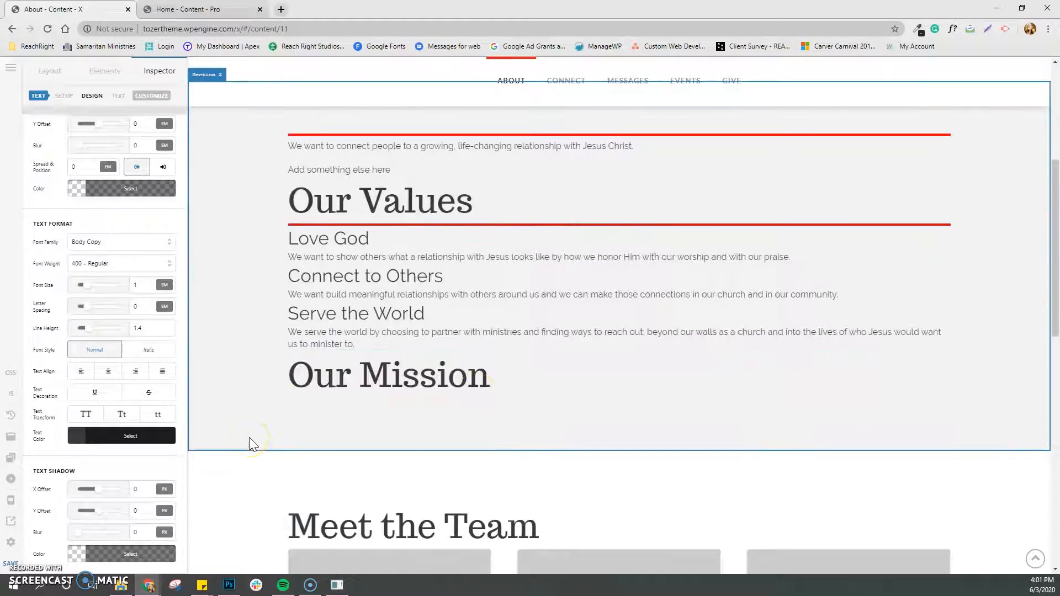
{"action": "mouse_move", "coordinate": [327, 402]}
{"action": "left_mouse_down"}
{"action": "mouse_move", "coordinate": [353, 516]}
{"action": "mouse_move", "coordinate": [286, 463]}
{"action": "mouse_move", "coordinate": [330, 280]}
{"action": "mouse_move", "coordinate": [333, 297]}
{"action": "left_mouse_up"}
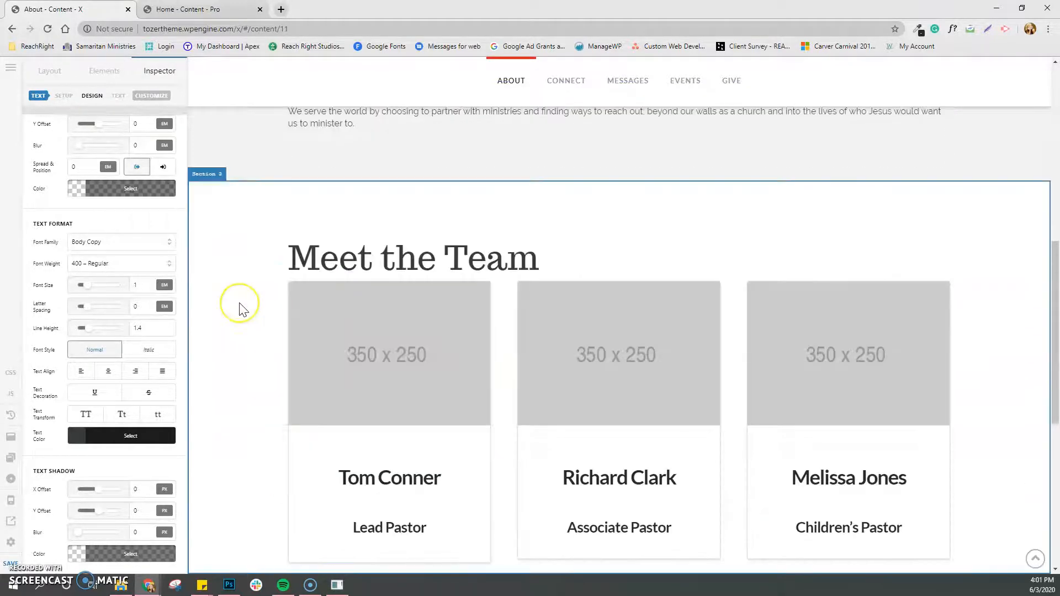
{"action": "scroll", "coordinate": [239, 308], "scroll_direction": "up", "scroll_amount": 2}
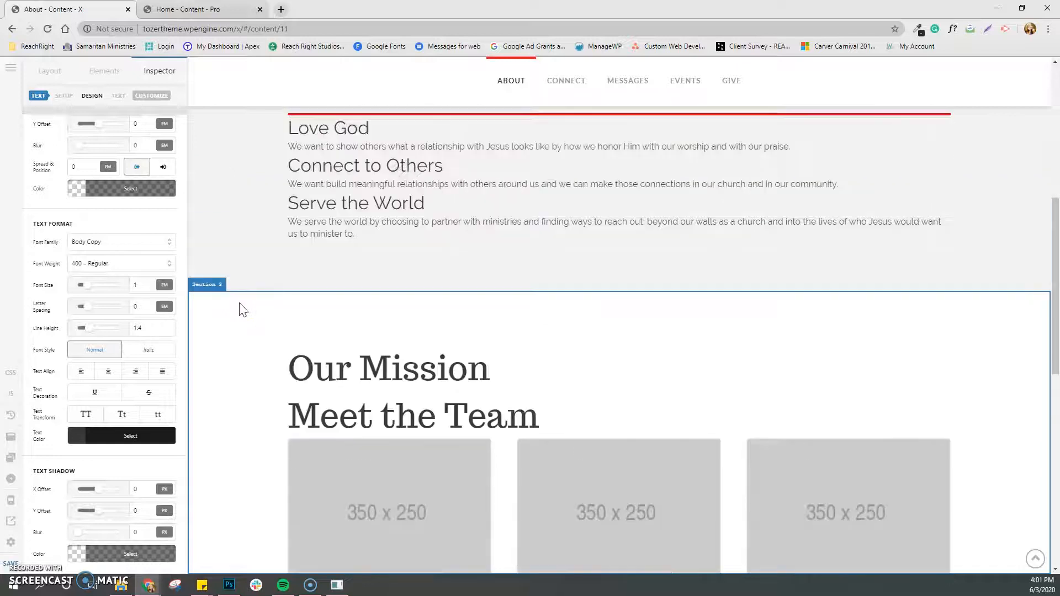
{"action": "left_click_drag", "start_coordinate": [300, 364], "coordinate": [376, 213]}
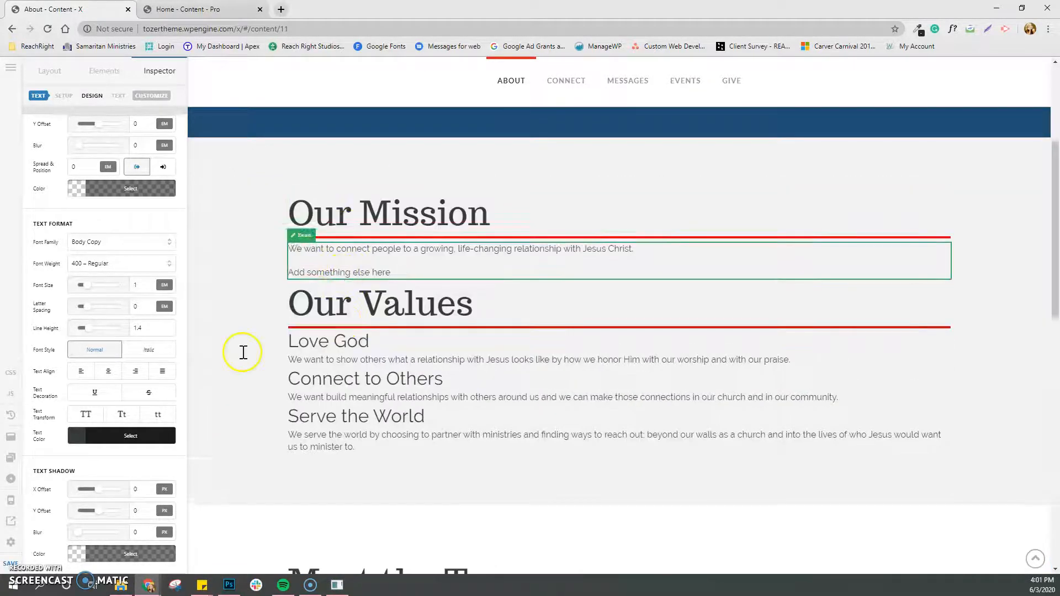
Duplicate the Meet the Team headline and move the copy above Email Us in the contact section.
{"action": "scroll", "coordinate": [243, 350], "scroll_direction": "down", "scroll_amount": 3}
{"action": "left_click", "coordinate": [350, 351]}
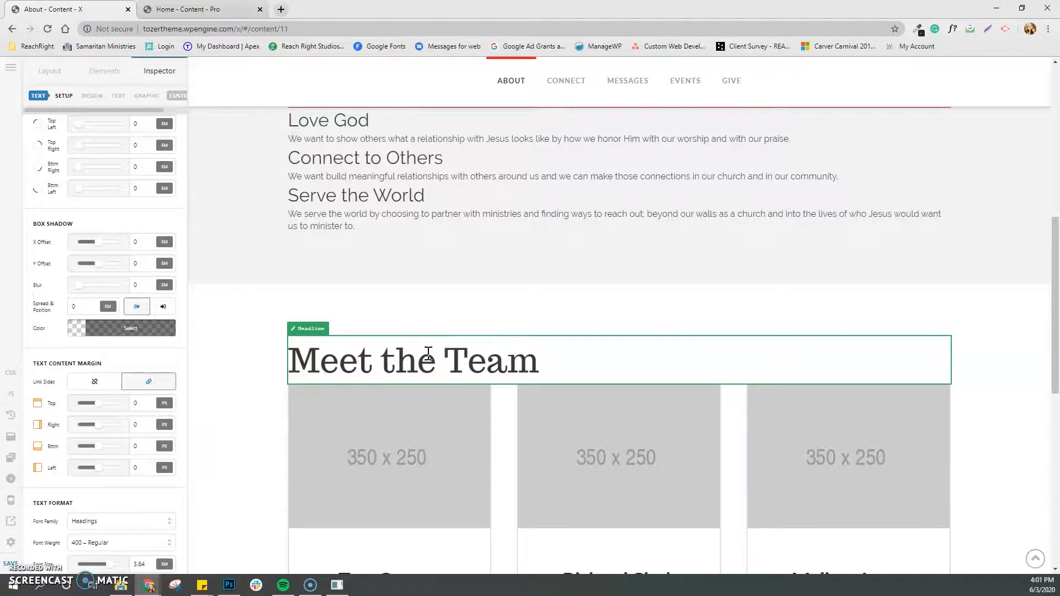
{"action": "scroll", "coordinate": [110, 371], "scroll_direction": "up", "scroll_amount": 10}
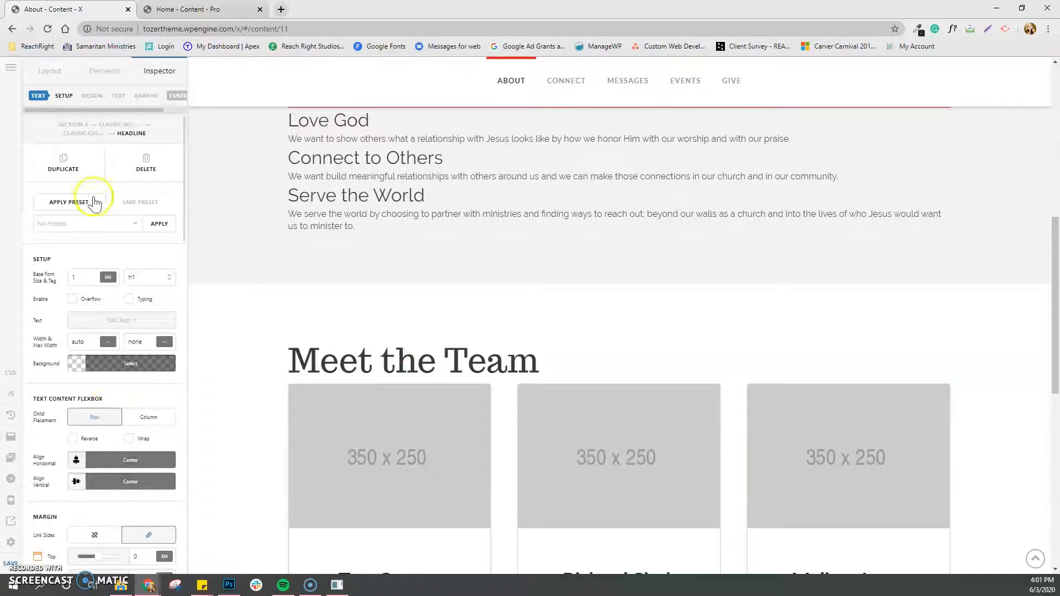
{"action": "left_click", "coordinate": [57, 169]}
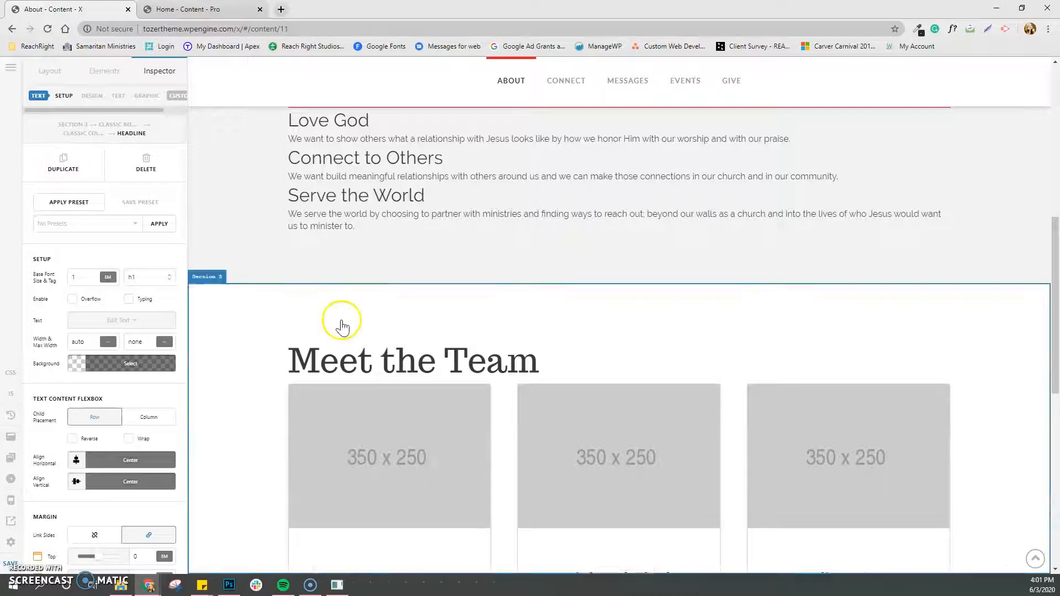
{"action": "mouse_move", "coordinate": [409, 359]}
{"action": "left_mouse_down"}
{"action": "mouse_move", "coordinate": [416, 365]}
{"action": "mouse_move", "coordinate": [401, 315]}
{"action": "left_mouse_up"}
{"action": "scroll", "coordinate": [411, 359], "scroll_direction": "down", "scroll_amount": 9}
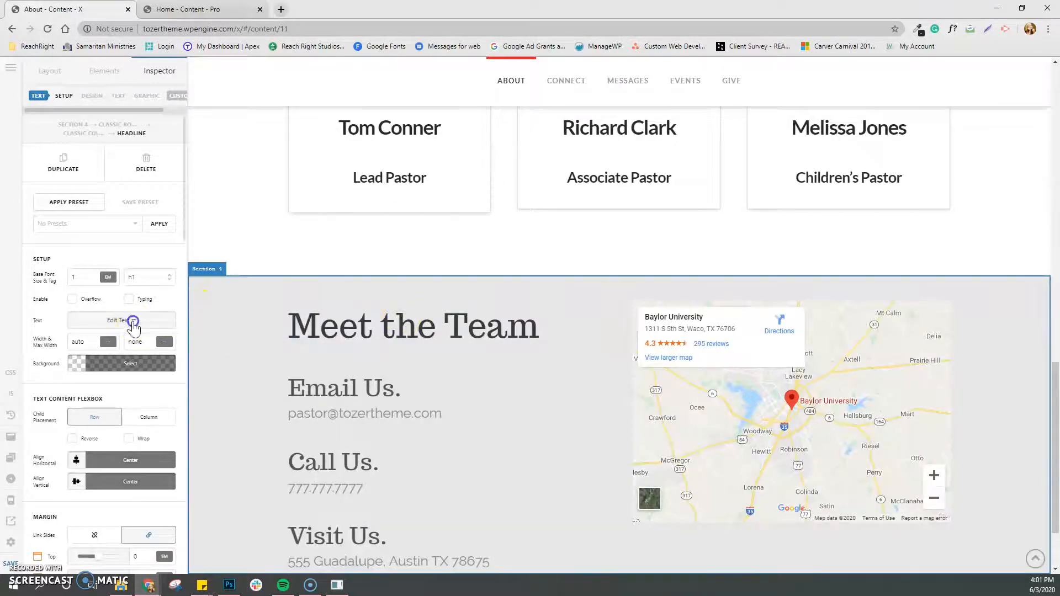
Change the text of the duplicated headline above Email Us to "Contact Information" in the rich text editor.
{"action": "left_click", "coordinate": [117, 320]}
{"action": "left_click", "coordinate": [55, 67]}
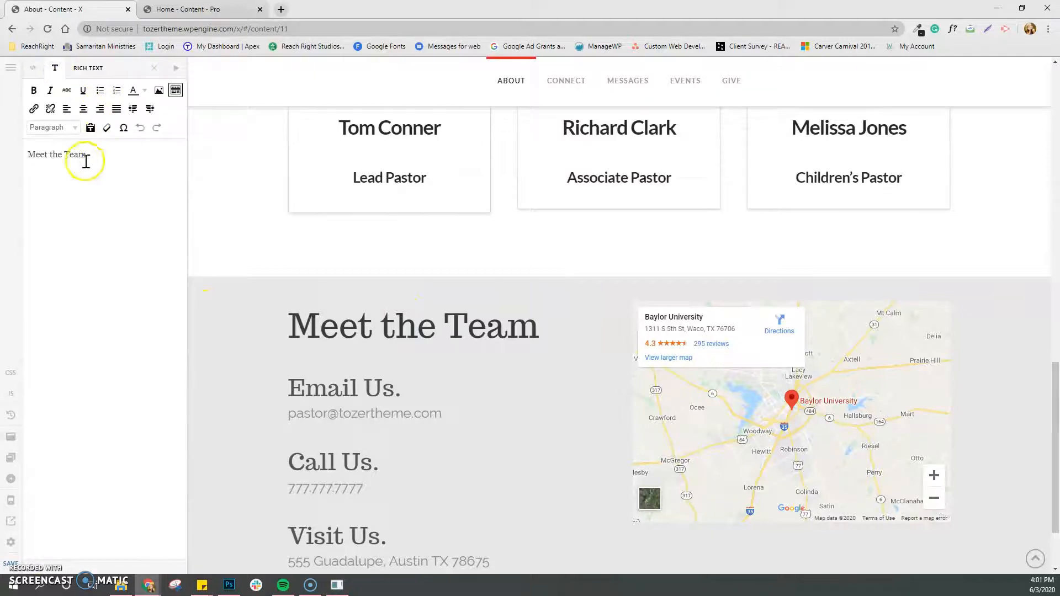
{"action": "triple_click", "coordinate": [84, 154]}
{"action": "type", "text": "Contact Inform"}
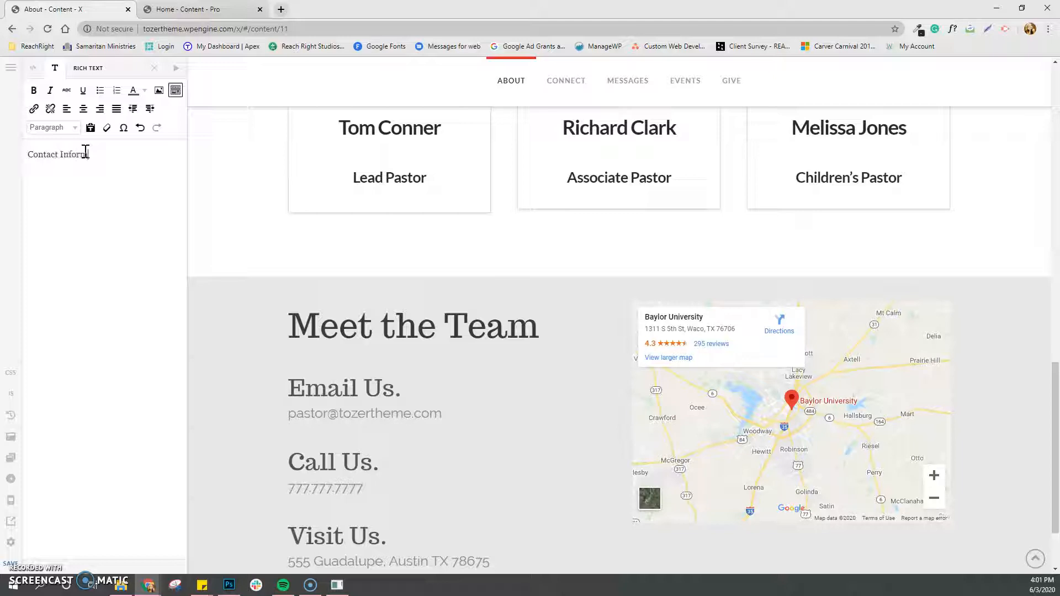
{"action": "type", "text": "ation"}
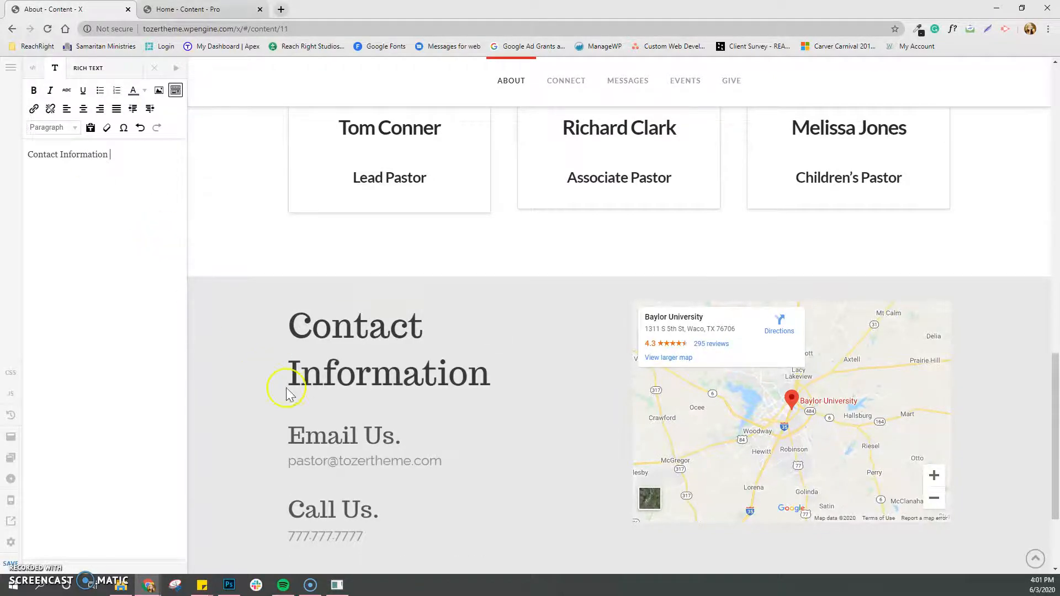
{"action": "scroll", "coordinate": [276, 385], "scroll_direction": "up", "scroll_amount": 3}
{"action": "scroll", "coordinate": [270, 385], "scroll_direction": "up", "scroll_amount": 10}
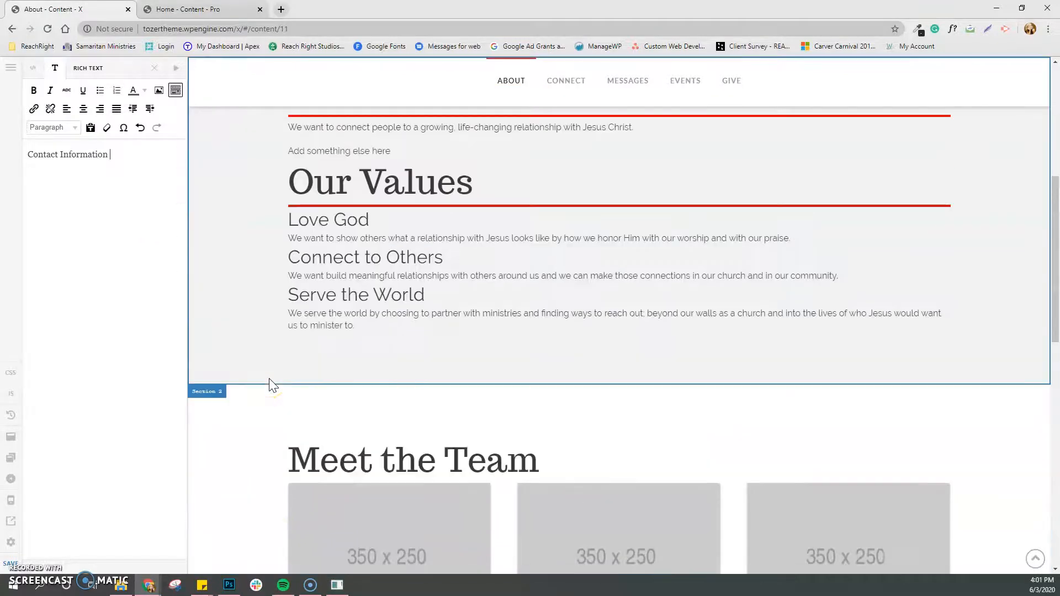
{"action": "scroll", "coordinate": [269, 379], "scroll_direction": "up", "scroll_amount": 3}
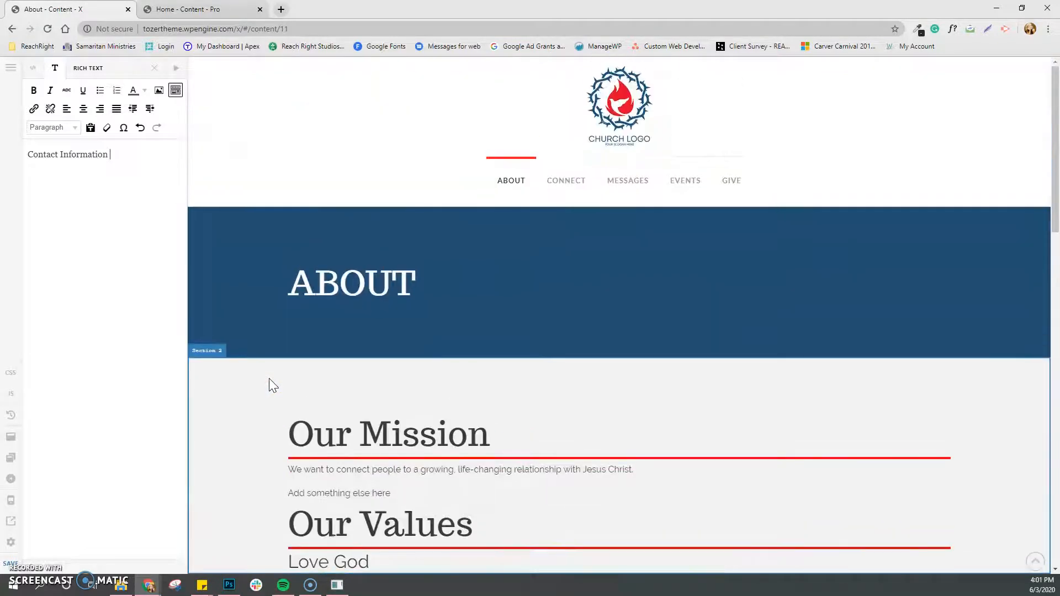
{"action": "scroll", "coordinate": [273, 375], "scroll_direction": "down", "scroll_amount": 9}
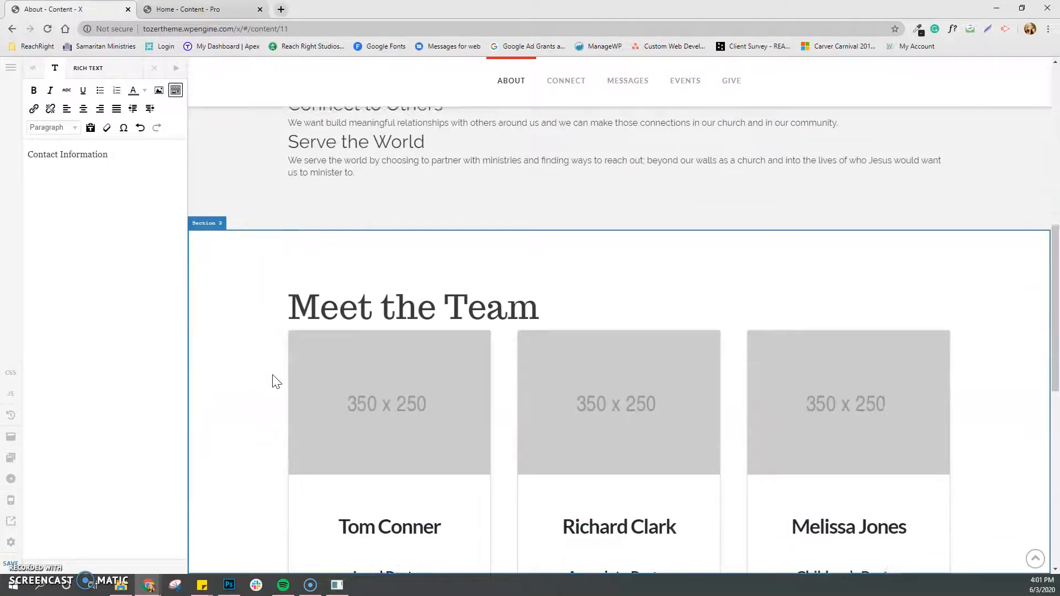
Switch from the About page to the Home page open in the Pro theme's editor and go to the Find Connection section.
{"action": "scroll", "coordinate": [272, 379], "scroll_direction": "up", "scroll_amount": 1}
{"action": "scroll", "coordinate": [226, 439], "scroll_direction": "up", "scroll_amount": 7}
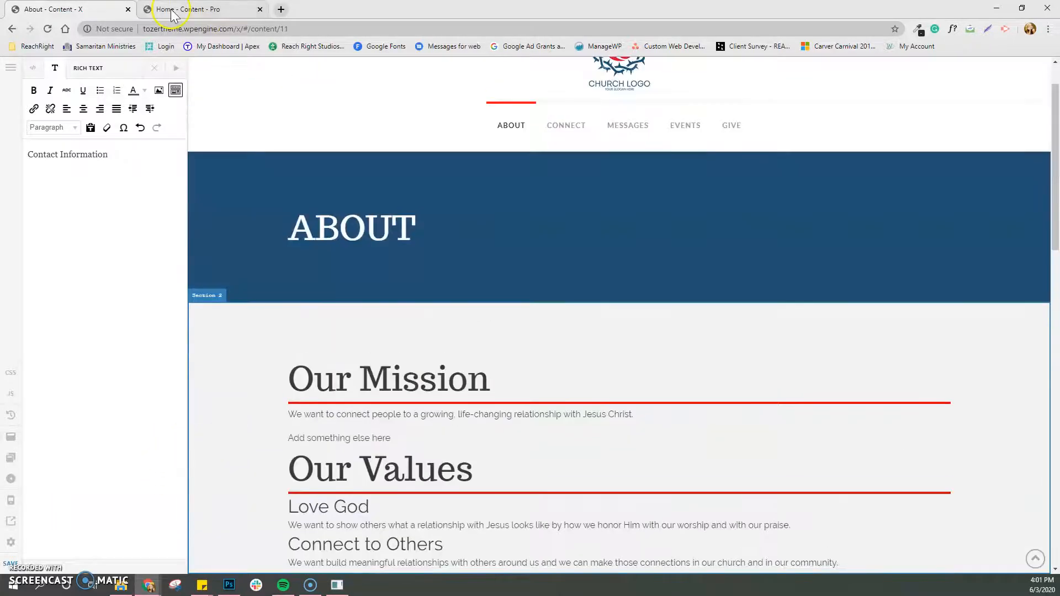
{"action": "left_click", "coordinate": [174, 9]}
{"action": "scroll", "coordinate": [260, 348], "scroll_direction": "down", "scroll_amount": 4}
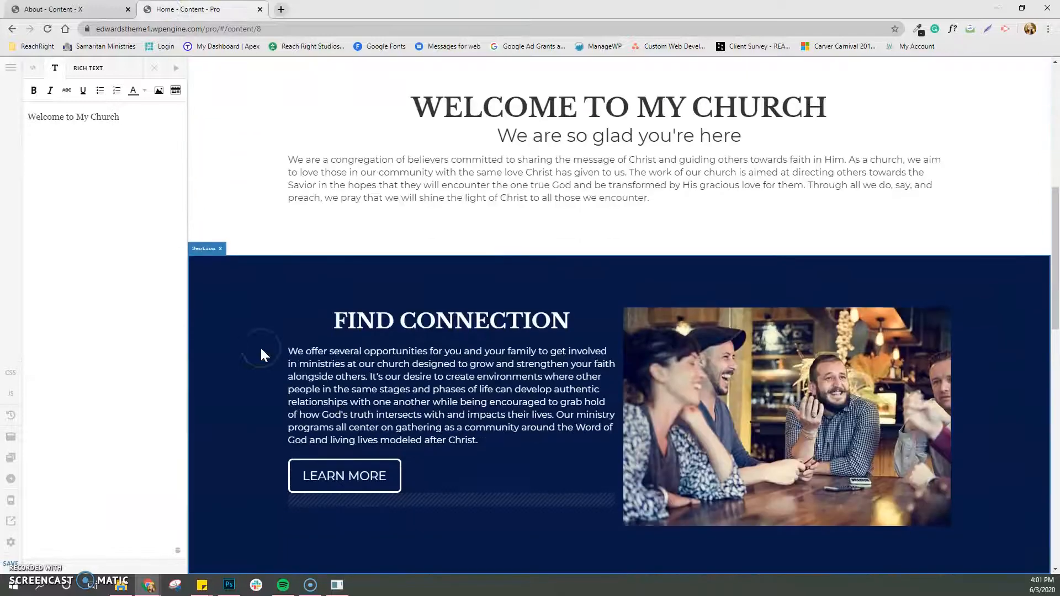
{"action": "scroll", "coordinate": [261, 354], "scroll_direction": "down", "scroll_amount": 1}
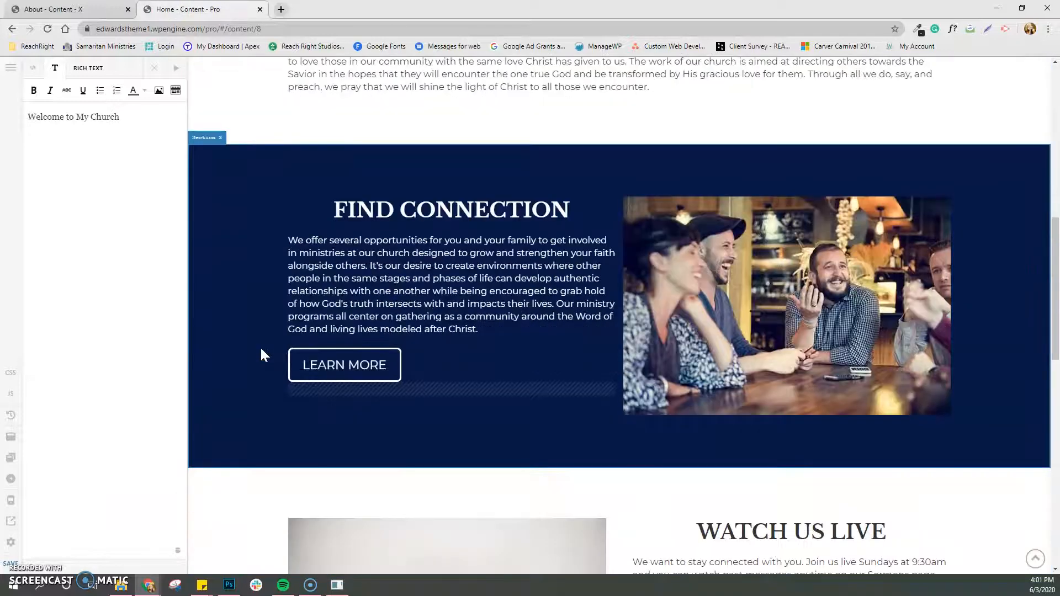
Replace the Find Connection image with the media library photo of the boy in a hat.
{"action": "left_click", "coordinate": [743, 273]}
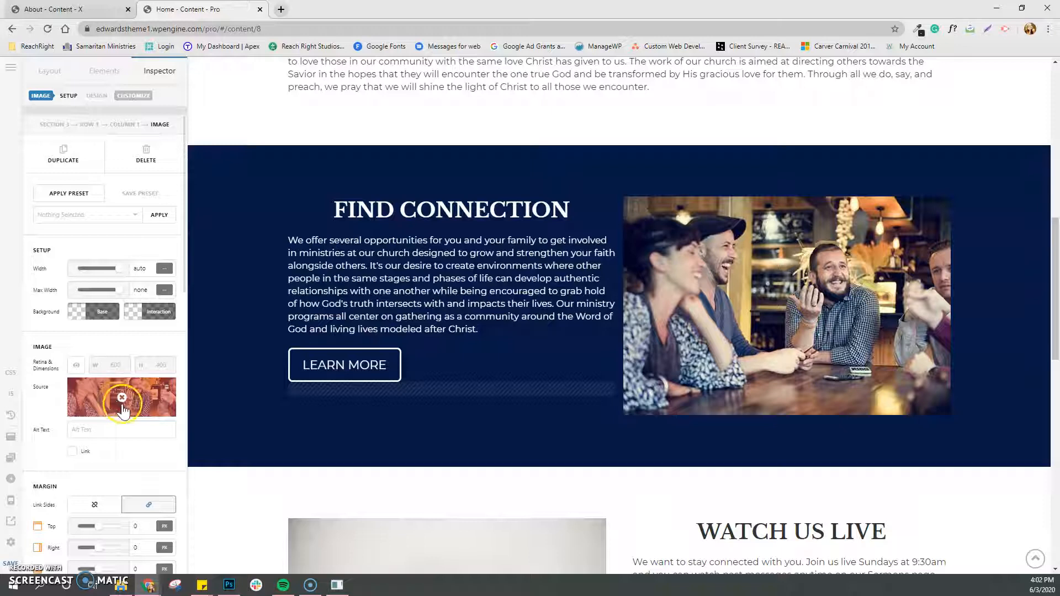
{"action": "left_click", "coordinate": [121, 399]}
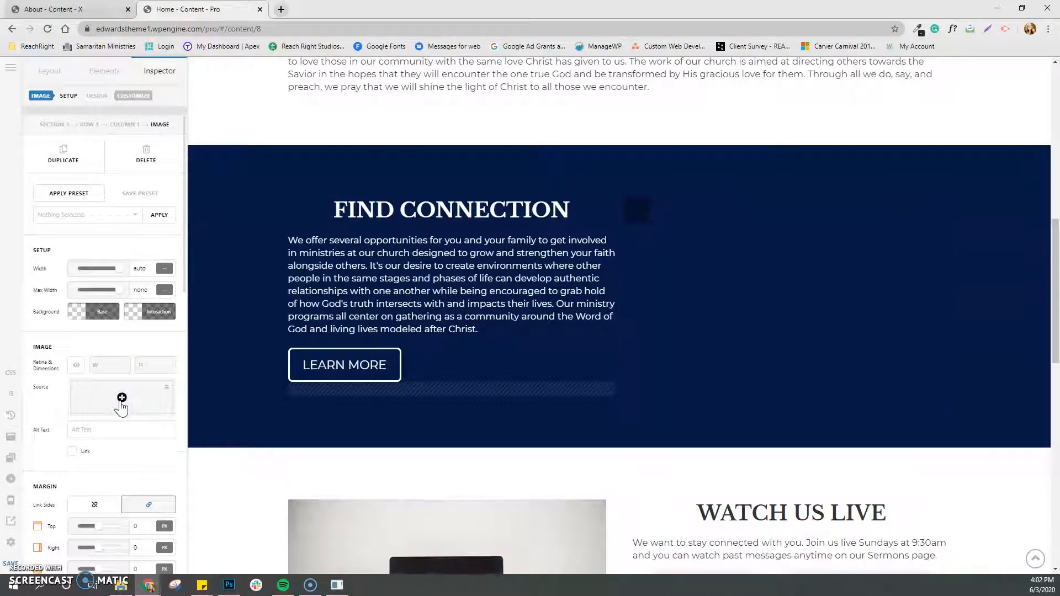
{"action": "left_click", "coordinate": [122, 400]}
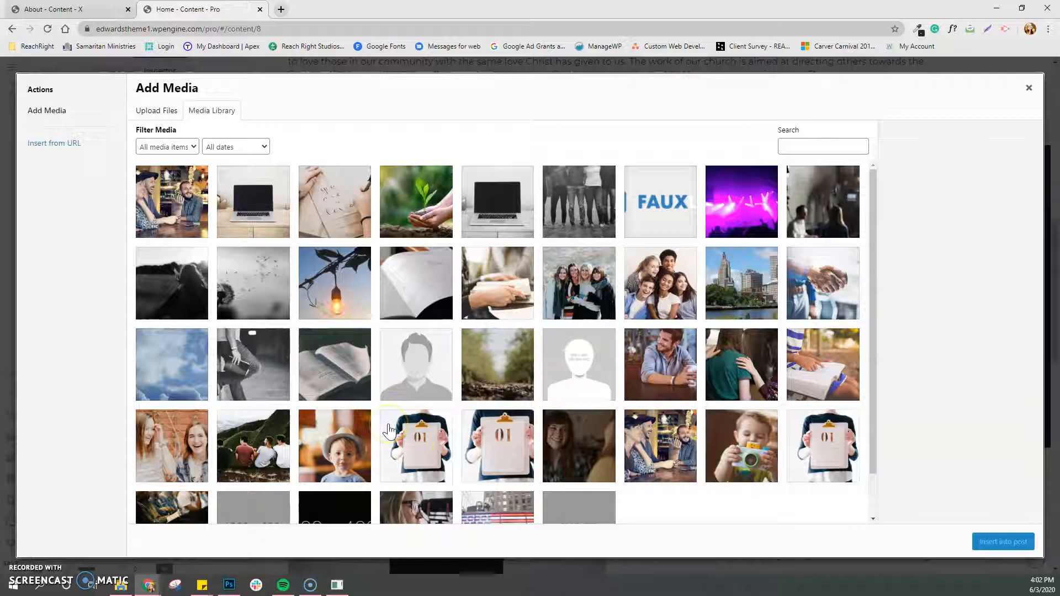
{"action": "left_click", "coordinate": [348, 461]}
{"action": "left_click", "coordinate": [1001, 543]}
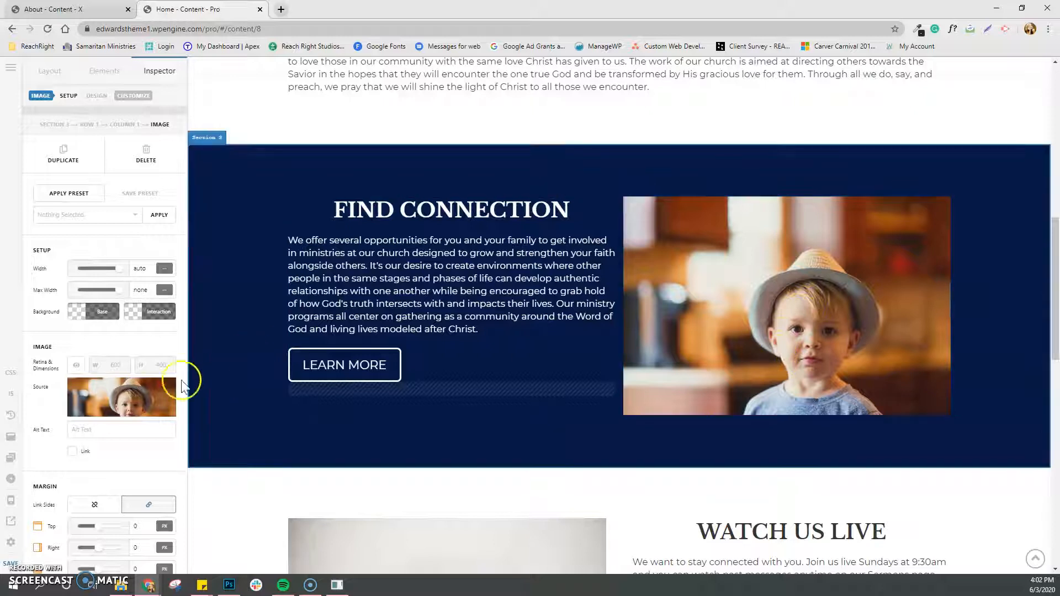
Remove the boy photo and browse the computer's Dropbox folders for an image to upload, cancelling the file selection.
{"action": "left_click", "coordinate": [128, 408]}
{"action": "left_click", "coordinate": [121, 398]}
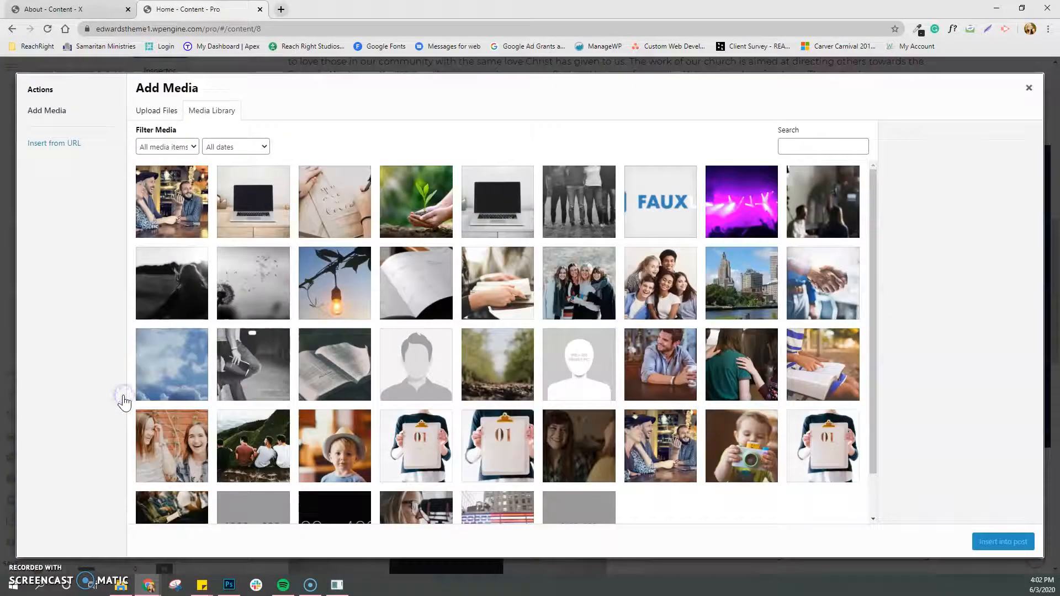
{"action": "left_click", "coordinate": [158, 111]}
{"action": "left_click", "coordinate": [612, 299]}
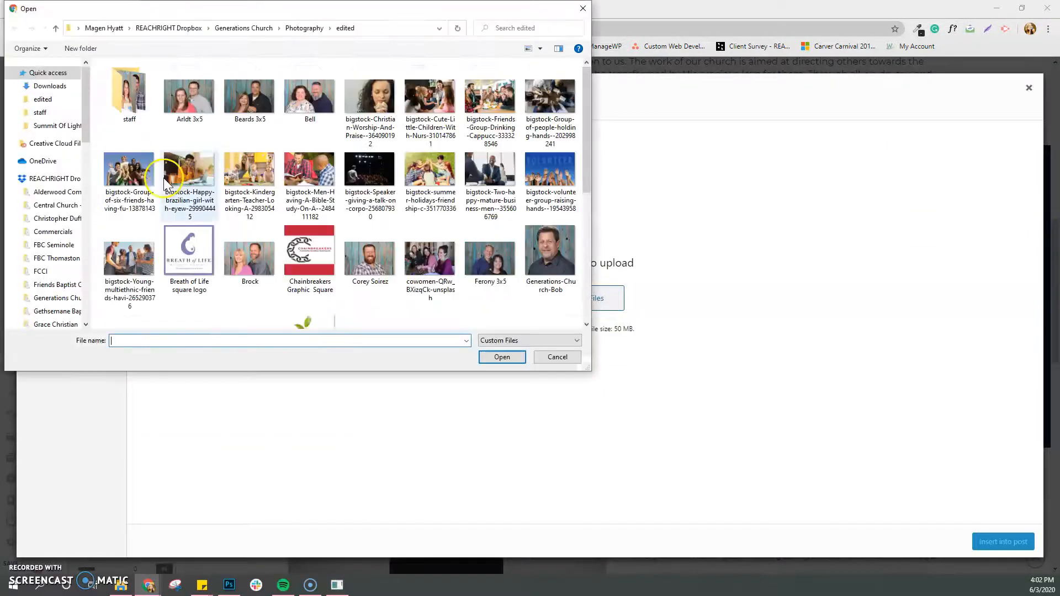
{"action": "left_click", "coordinate": [52, 192]}
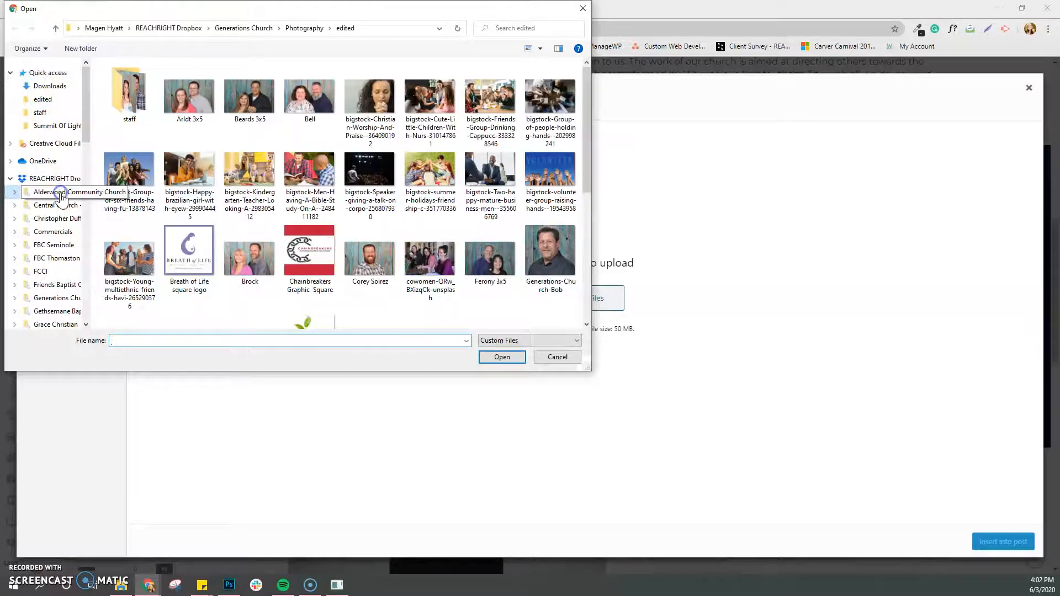
{"action": "left_click", "coordinate": [58, 271]}
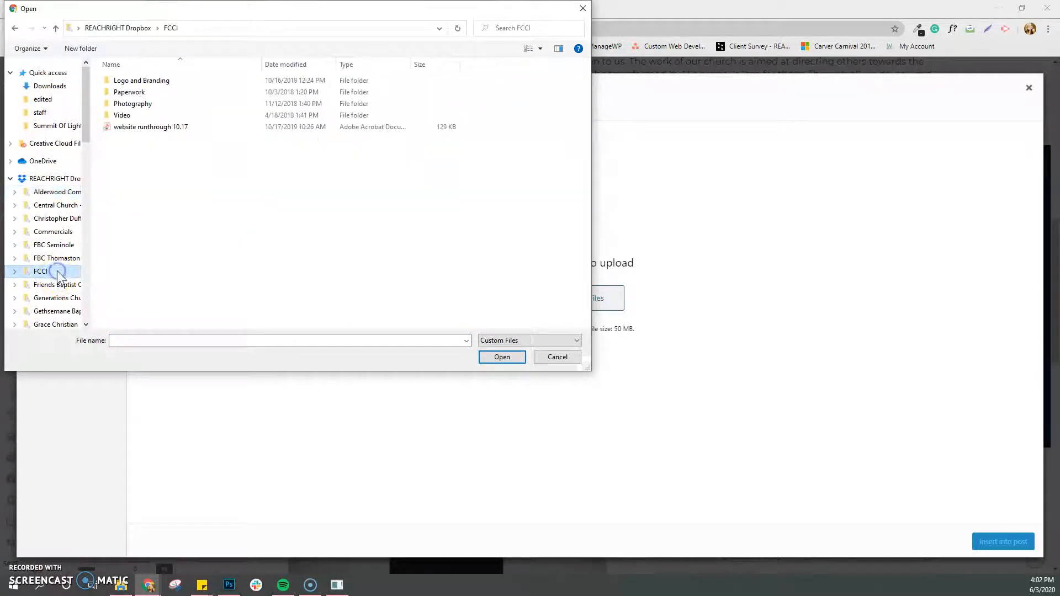
{"action": "left_click", "coordinate": [536, 358]}
Insert the first media library photo, showing people talking at a table, as the Find Connection image at full size.
{"action": "left_click", "coordinate": [211, 110]}
{"action": "left_click", "coordinate": [203, 171]}
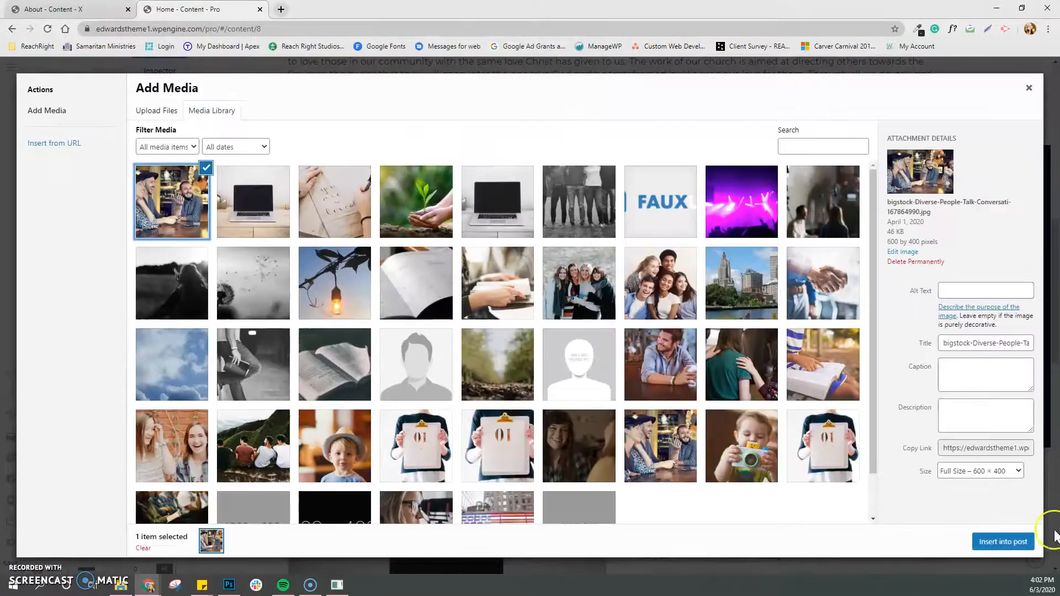
{"action": "left_click", "coordinate": [1003, 541]}
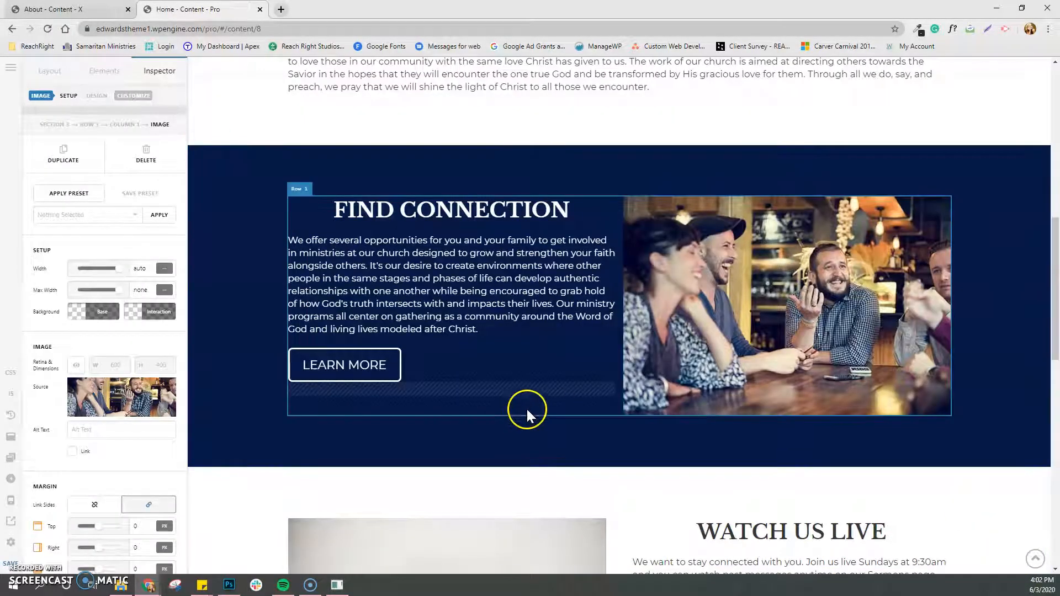
Examine the images, text and buttons in the Find Connection, Watch Us Live and Contact Us sections.
{"action": "scroll", "coordinate": [524, 408], "scroll_direction": "down", "scroll_amount": 4}
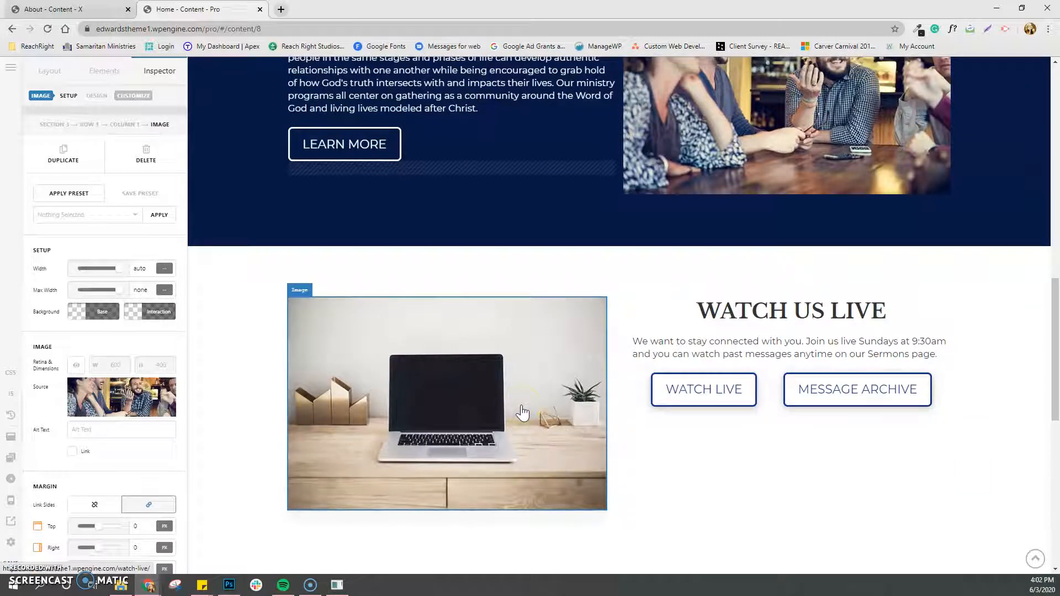
{"action": "scroll", "coordinate": [521, 412], "scroll_direction": "down", "scroll_amount": 2}
{"action": "scroll", "coordinate": [522, 412], "scroll_direction": "up", "scroll_amount": 3}
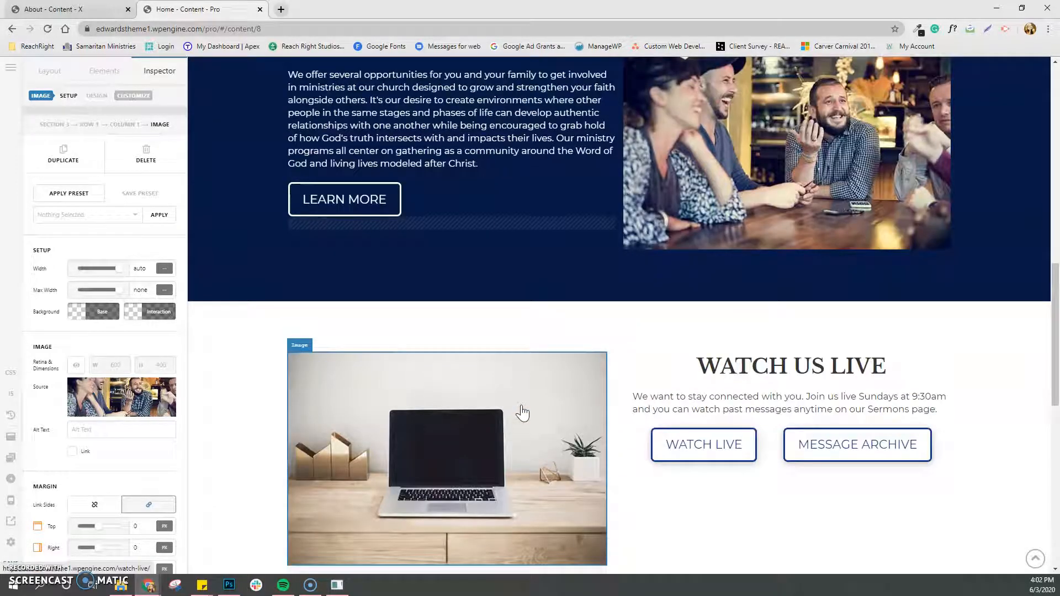
{"action": "scroll", "coordinate": [521, 412], "scroll_direction": "down", "scroll_amount": 2}
{"action": "scroll", "coordinate": [522, 413], "scroll_direction": "up", "scroll_amount": 2}
{"action": "scroll", "coordinate": [521, 413], "scroll_direction": "up", "scroll_amount": 1}
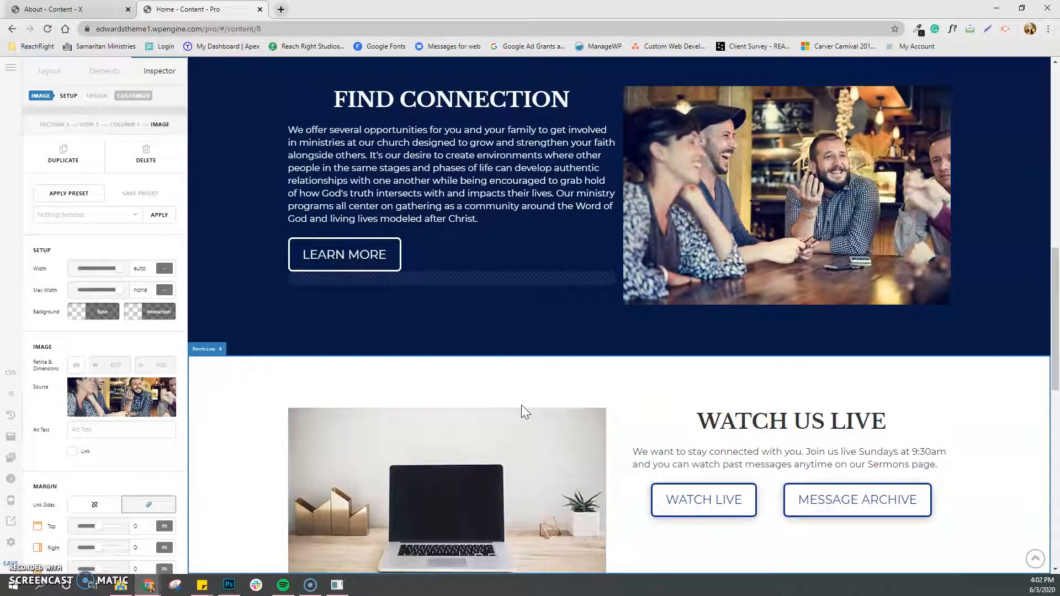
{"action": "scroll", "coordinate": [525, 412], "scroll_direction": "down", "scroll_amount": 1}
{"action": "left_click", "coordinate": [685, 450]}
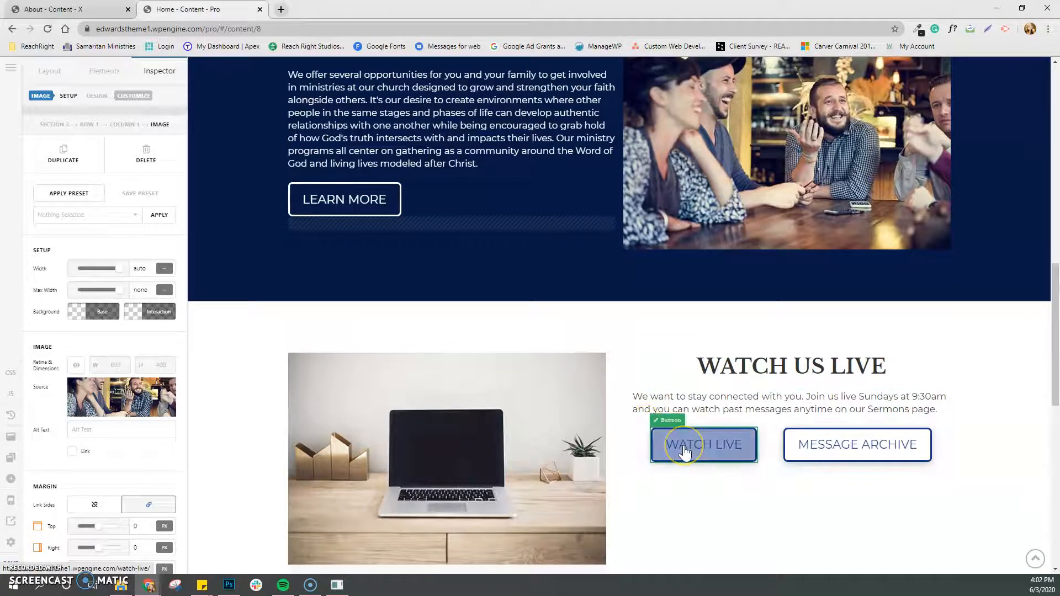
{"action": "left_click", "coordinate": [682, 458]}
{"action": "scroll", "coordinate": [657, 479], "scroll_direction": "up", "scroll_amount": 6}
{"action": "scroll", "coordinate": [656, 476], "scroll_direction": "down", "scroll_amount": 6}
{"action": "scroll", "coordinate": [657, 474], "scroll_direction": "down", "scroll_amount": 4}
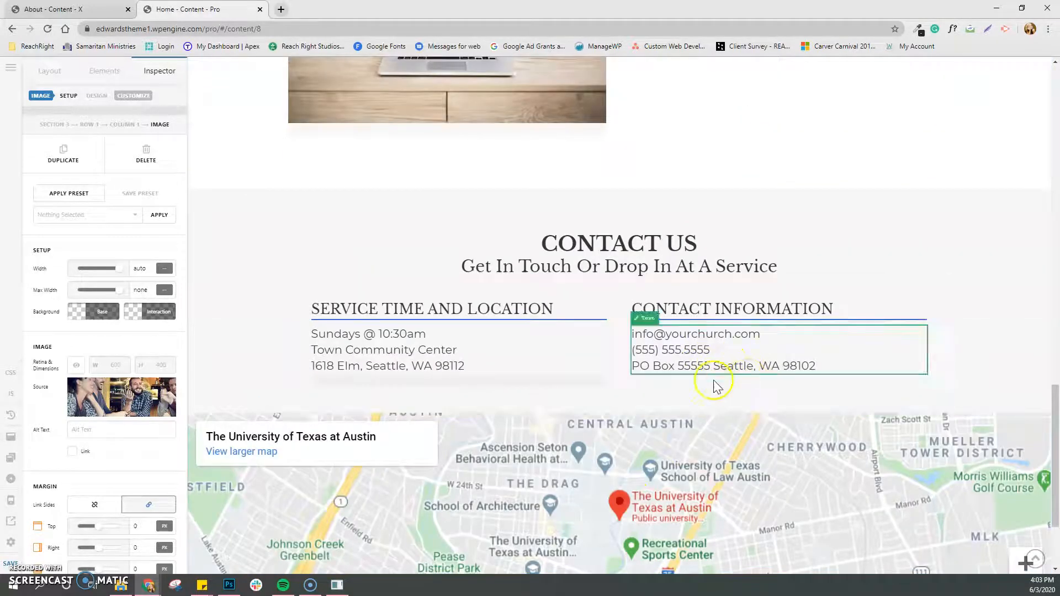
{"action": "scroll", "coordinate": [714, 385], "scroll_direction": "up", "scroll_amount": 7}
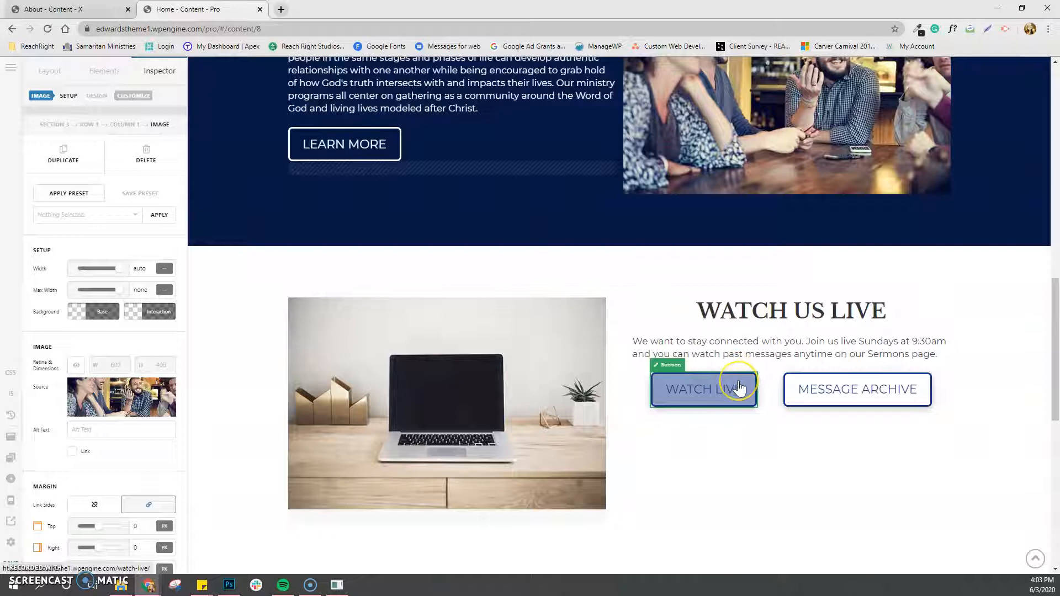
Add an Alert element above the Welcome to My Church headline.
{"action": "left_click", "coordinate": [109, 72]}
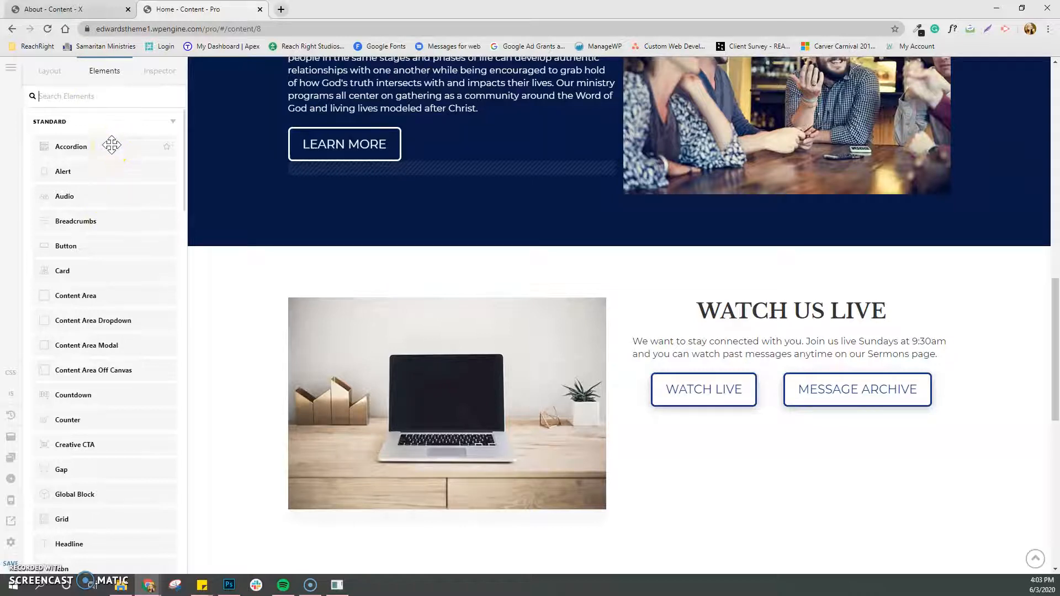
{"action": "left_click", "coordinate": [110, 176]}
{"action": "scroll", "coordinate": [224, 262], "scroll_direction": "up", "scroll_amount": 8}
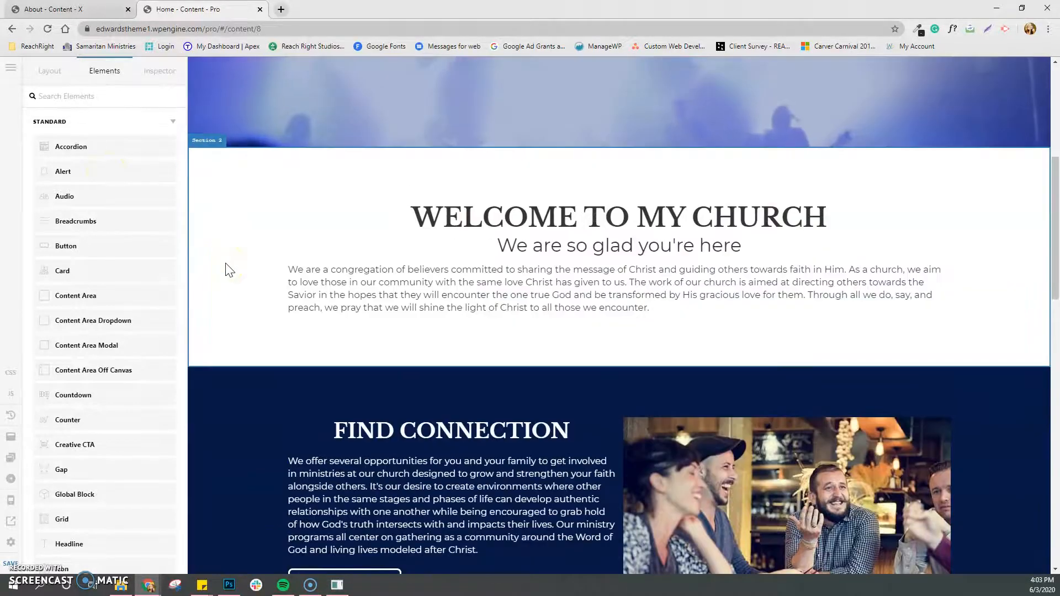
{"action": "mouse_move", "coordinate": [92, 189]}
{"action": "left_mouse_down"}
{"action": "mouse_move", "coordinate": [94, 171]}
{"action": "mouse_move", "coordinate": [600, 205]}
{"action": "left_mouse_up"}
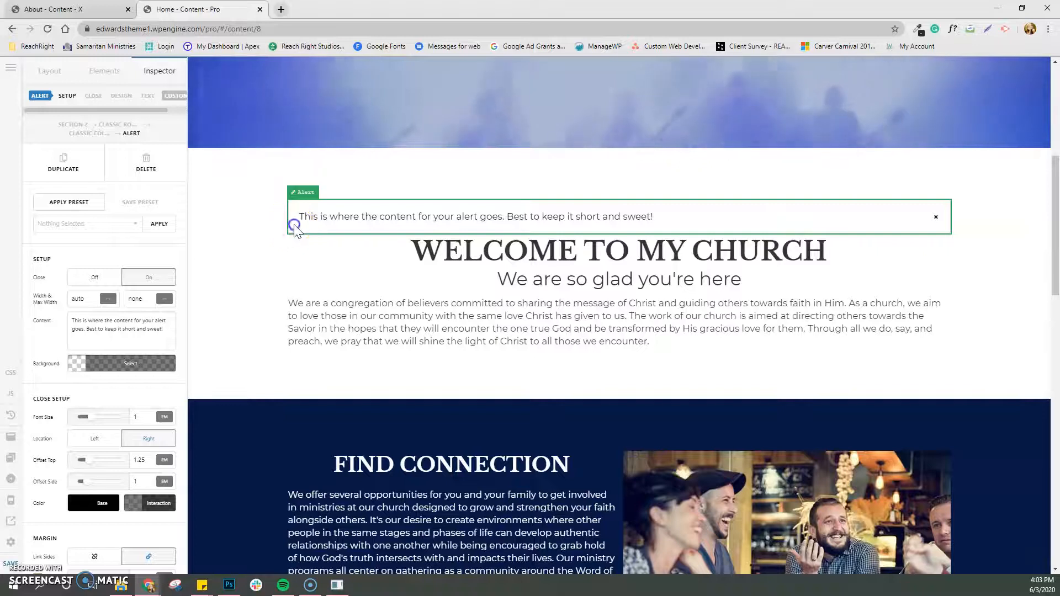
Give the alert a bright red background and delete the alert from the page.
{"action": "left_click", "coordinate": [77, 363]}
{"action": "left_click", "coordinate": [327, 191]}
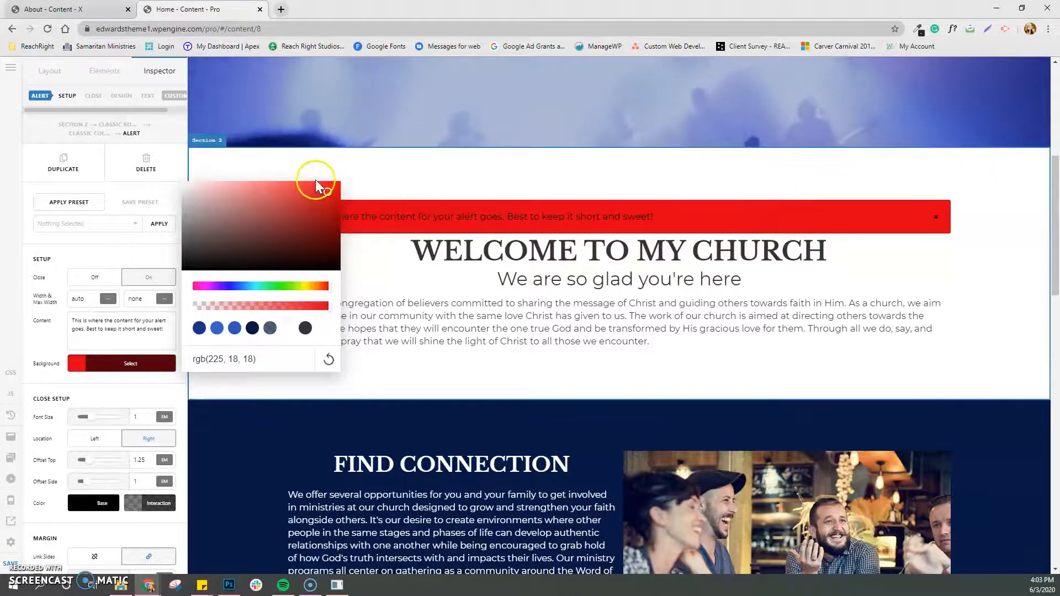
{"action": "left_click", "coordinate": [144, 167]}
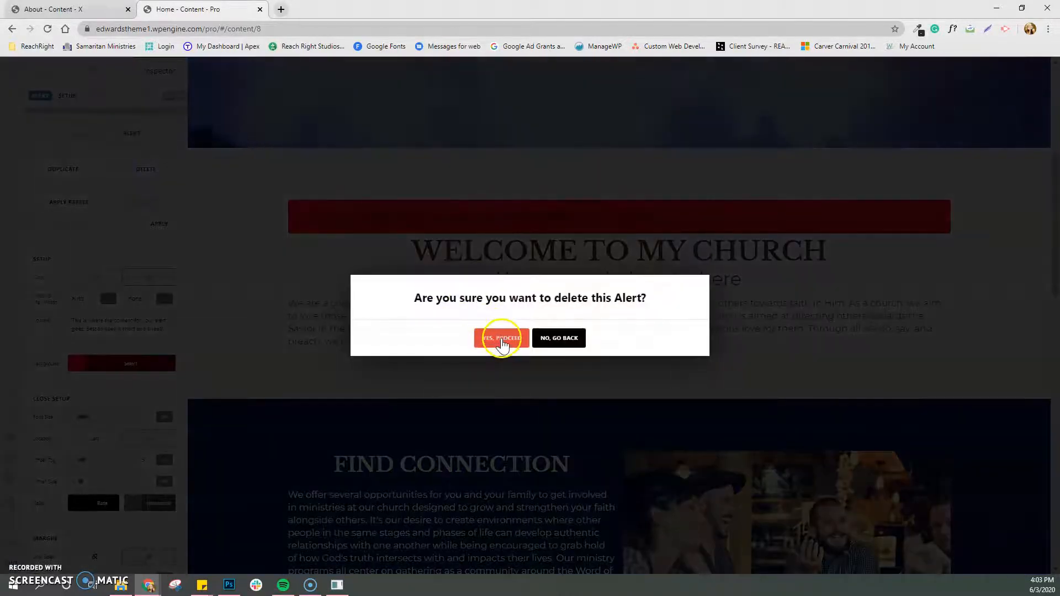
{"action": "left_click", "coordinate": [500, 338]}
Add a Button element below the welcome paragraph in the Welcome to My Church section.
{"action": "left_click", "coordinate": [102, 72]}
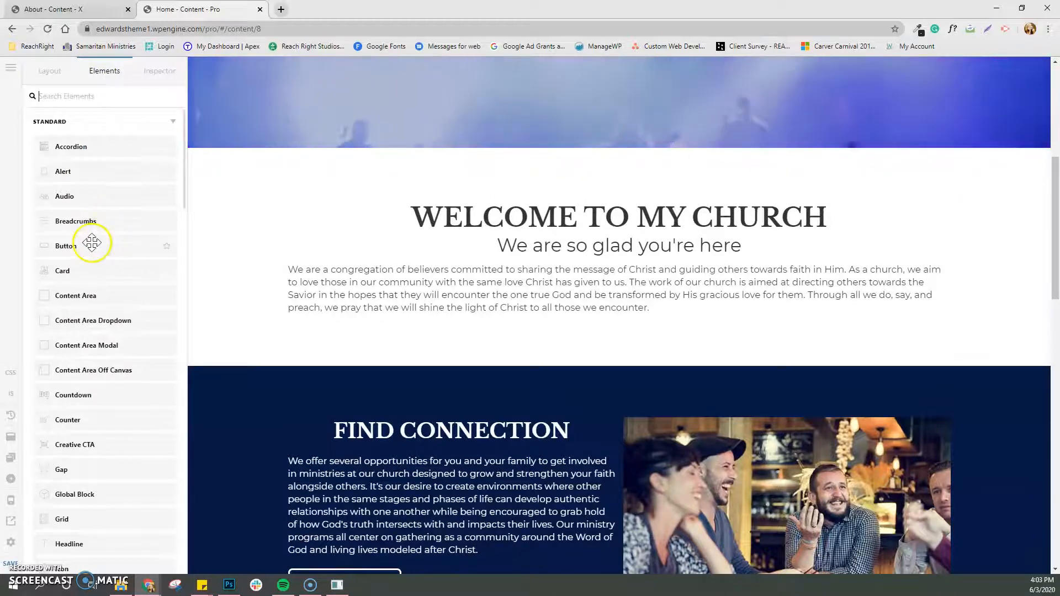
{"action": "left_click_drag", "start_coordinate": [183, 256], "coordinate": [554, 332]}
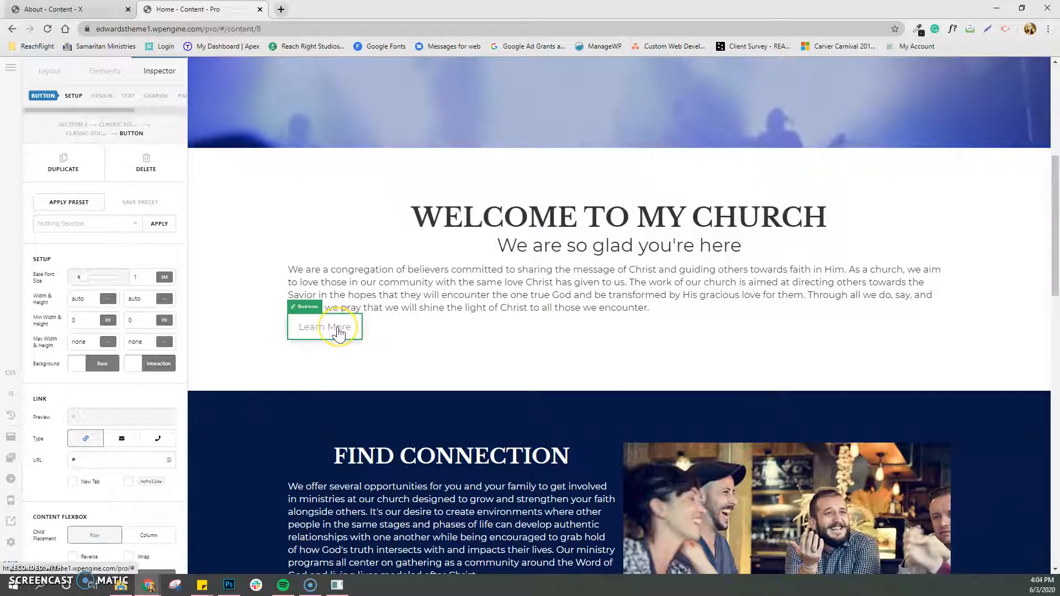
{"action": "left_click", "coordinate": [354, 337]}
Duplicate the Watch Live button in the Watch Us Live section.
{"action": "scroll", "coordinate": [354, 338], "scroll_direction": "down", "scroll_amount": 5}
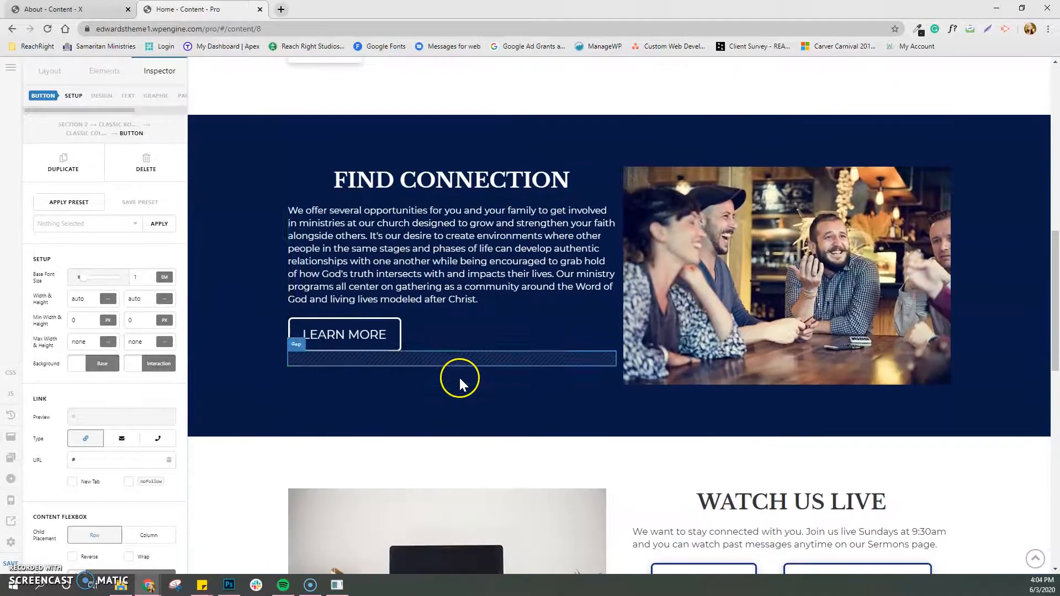
{"action": "left_click", "coordinate": [357, 345]}
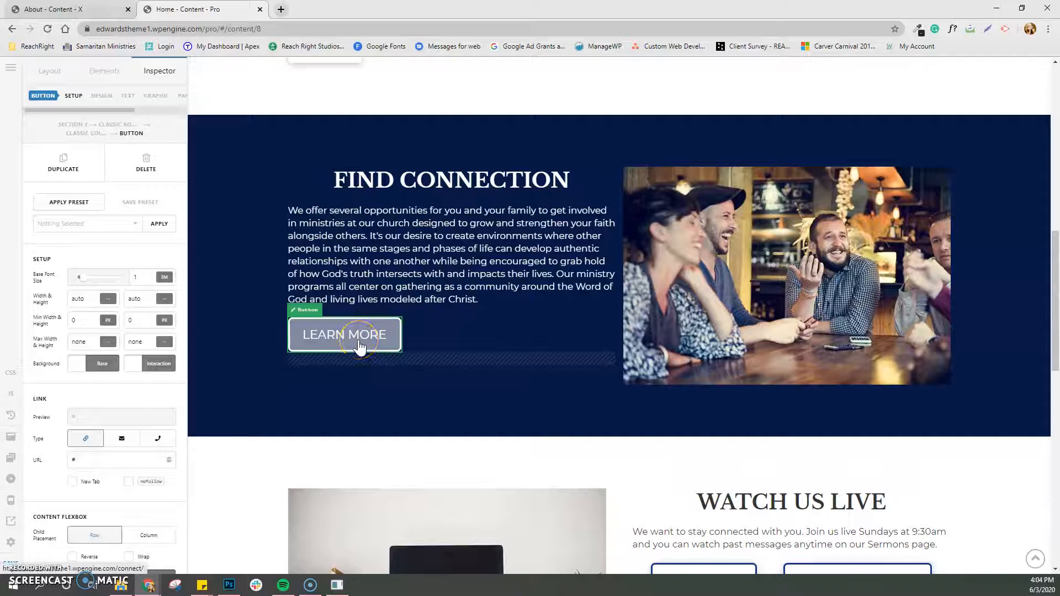
{"action": "scroll", "coordinate": [452, 368], "scroll_direction": "down", "scroll_amount": 2}
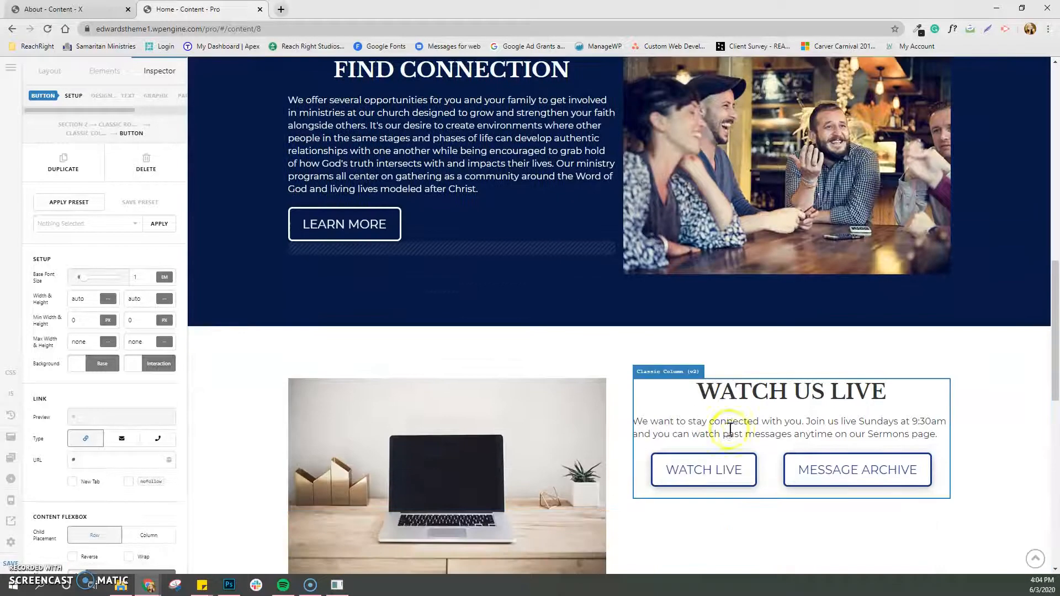
{"action": "left_click", "coordinate": [727, 470]}
{"action": "left_click", "coordinate": [707, 473]}
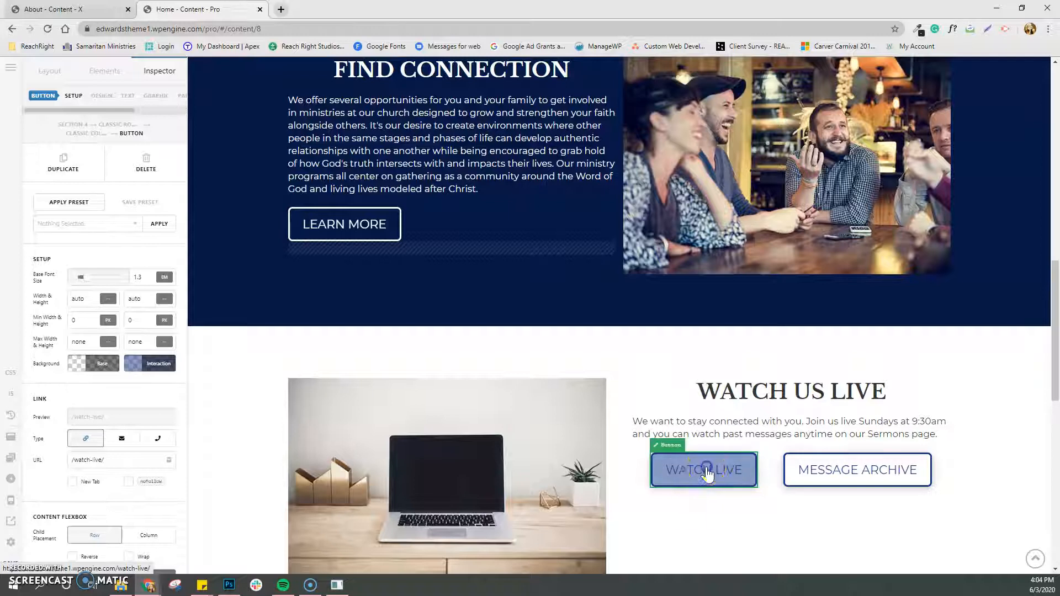
{"action": "left_click", "coordinate": [69, 164]}
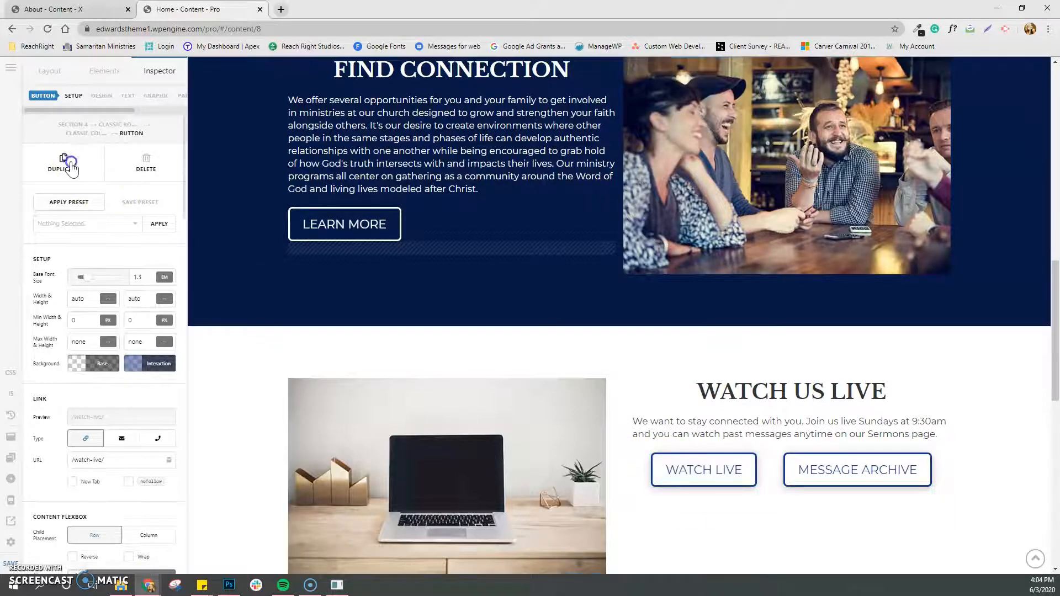
Move the duplicated Watch Live button into the Contact Us section, below the Get In Touch subheading.
{"action": "scroll", "coordinate": [909, 349], "scroll_direction": "down", "scroll_amount": 2}
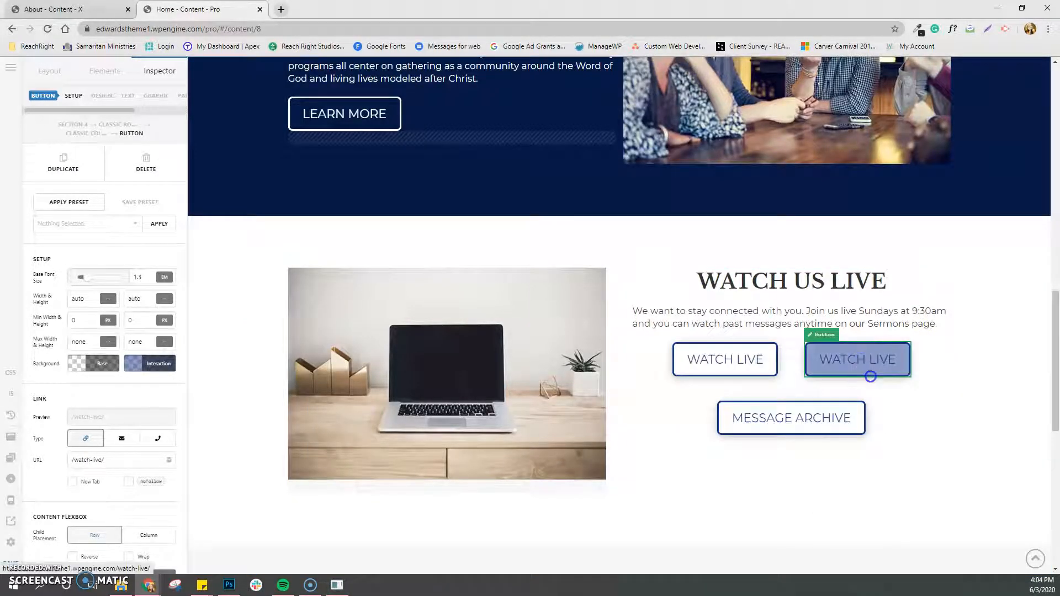
{"action": "scroll", "coordinate": [869, 374], "scroll_direction": "down", "scroll_amount": 7}
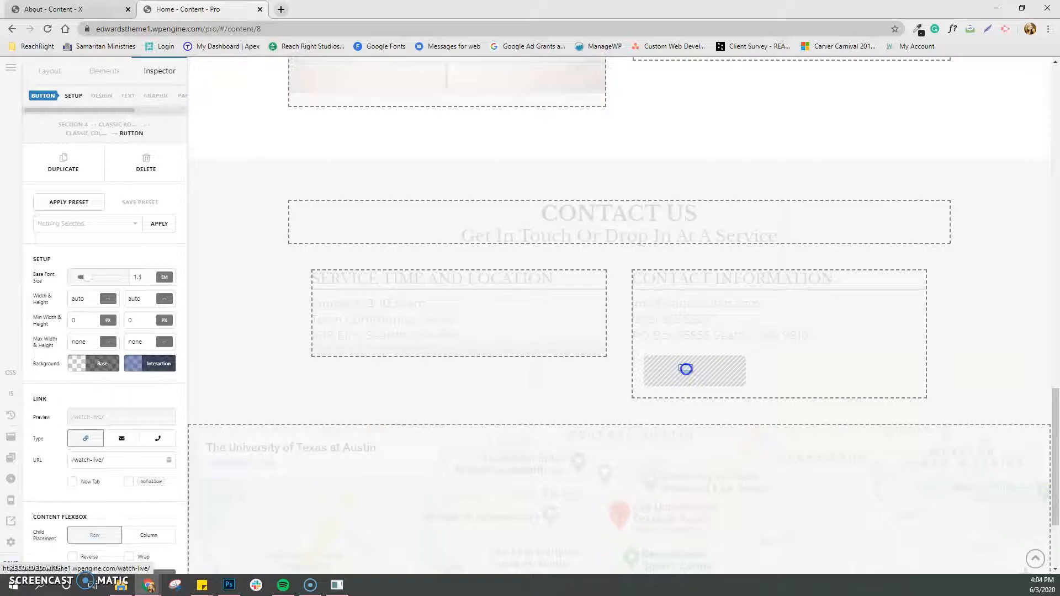
{"action": "mouse_move", "coordinate": [692, 369]}
{"action": "left_mouse_down"}
{"action": "mouse_move", "coordinate": [581, 401]}
{"action": "mouse_move", "coordinate": [674, 367]}
{"action": "mouse_move", "coordinate": [664, 363]}
{"action": "left_mouse_up"}
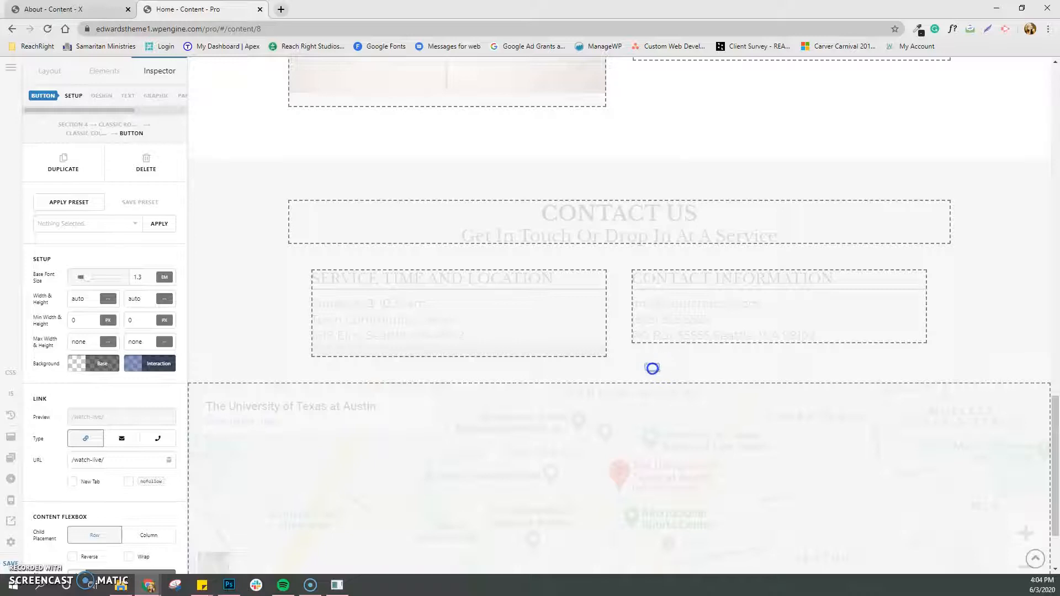
{"action": "mouse_move", "coordinate": [663, 351]}
{"action": "left_mouse_down"}
{"action": "mouse_move", "coordinate": [676, 355]}
{"action": "mouse_move", "coordinate": [558, 336]}
{"action": "mouse_move", "coordinate": [396, 364]}
{"action": "mouse_move", "coordinate": [656, 329]}
{"action": "mouse_move", "coordinate": [693, 350]}
{"action": "mouse_move", "coordinate": [694, 372]}
{"action": "mouse_move", "coordinate": [668, 235]}
{"action": "left_mouse_up"}
{"action": "left_click_drag", "start_coordinate": [491, 264], "coordinate": [419, 272]}
{"action": "left_click", "coordinate": [496, 251]}
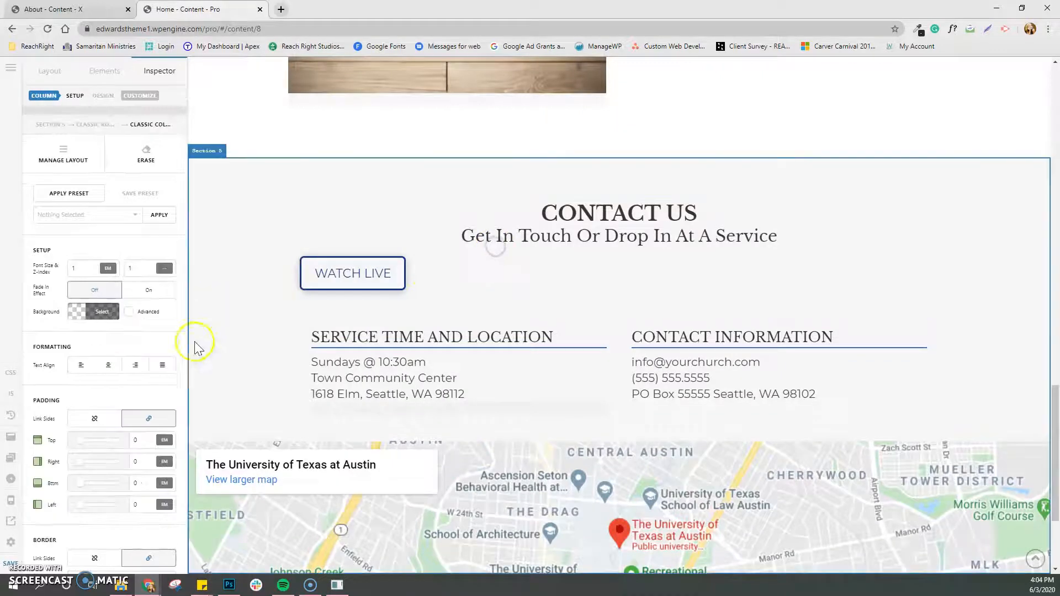
Center-align the content of the Contact Us section's column and open the Watch Live button's settings.
{"action": "left_click", "coordinate": [108, 366]}
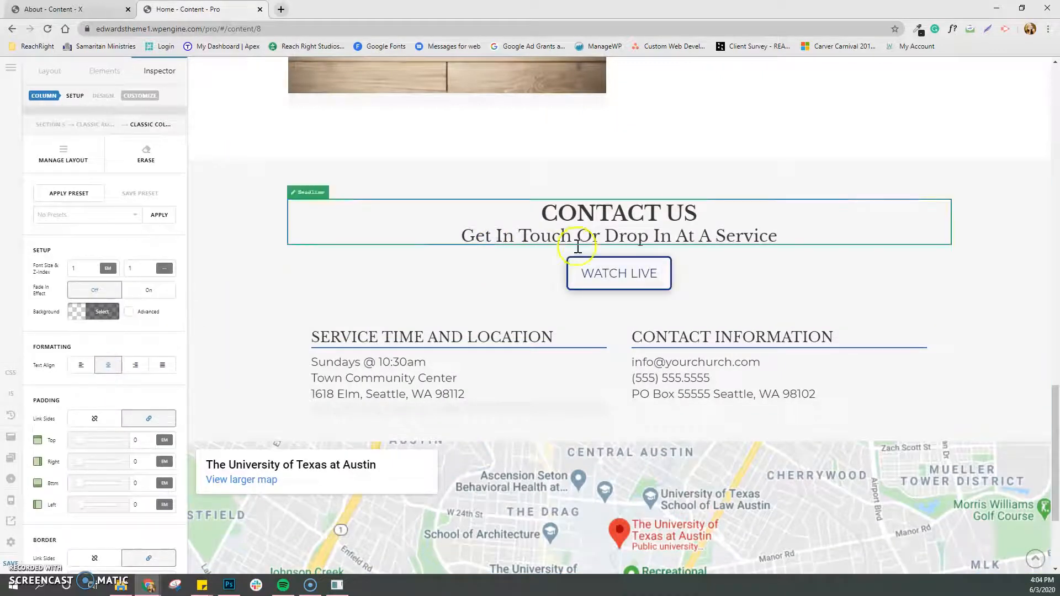
{"action": "left_click", "coordinate": [592, 276]}
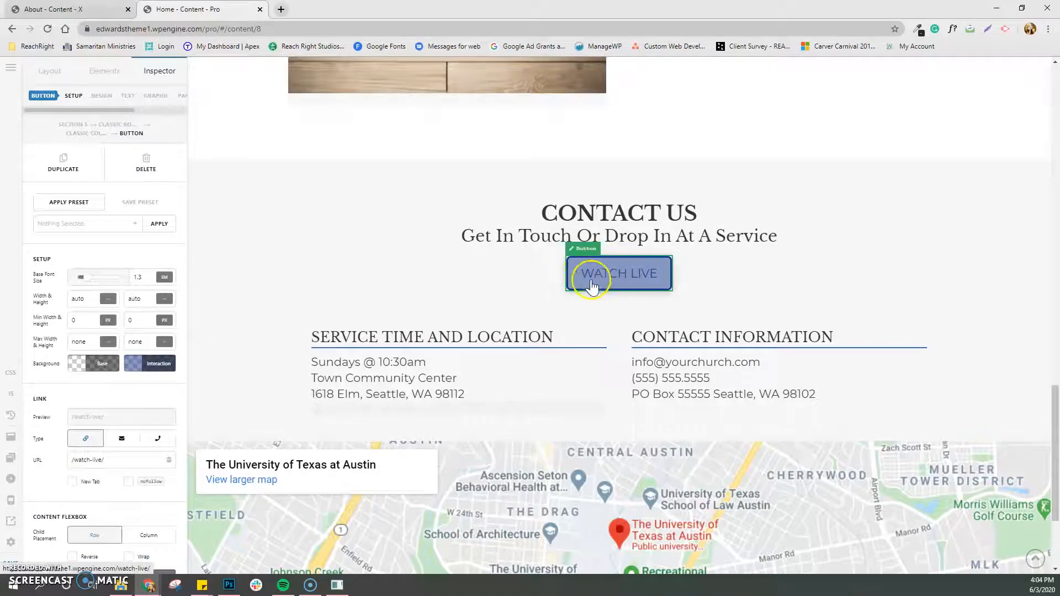
{"action": "scroll", "coordinate": [56, 470], "scroll_direction": "down", "scroll_amount": 1}
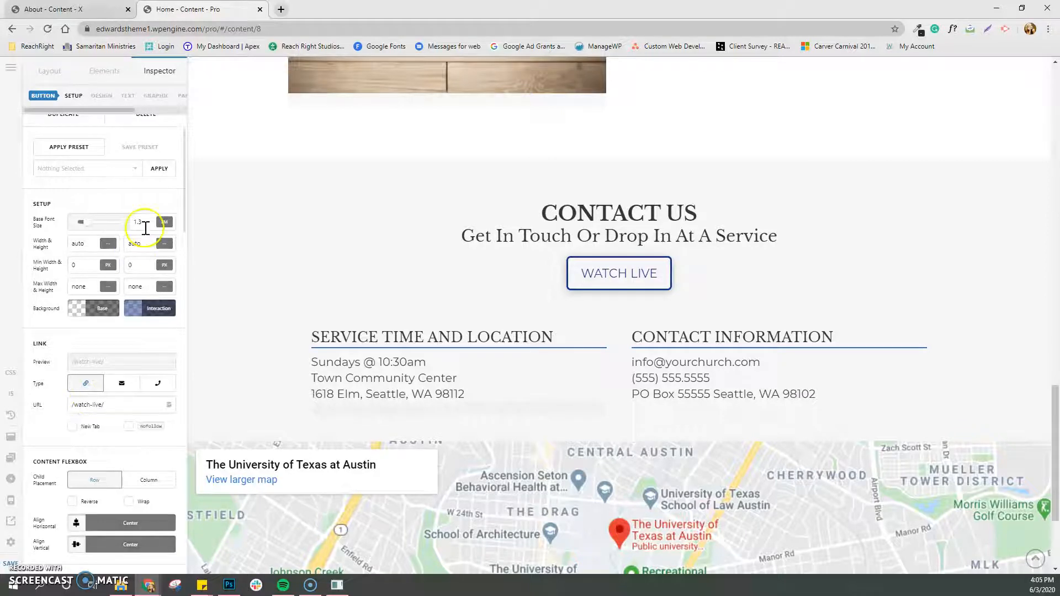
Open the live site at /watch-live, highlight that part of the address, and return to the Home page editor.
{"action": "left_click", "coordinate": [10, 521]}
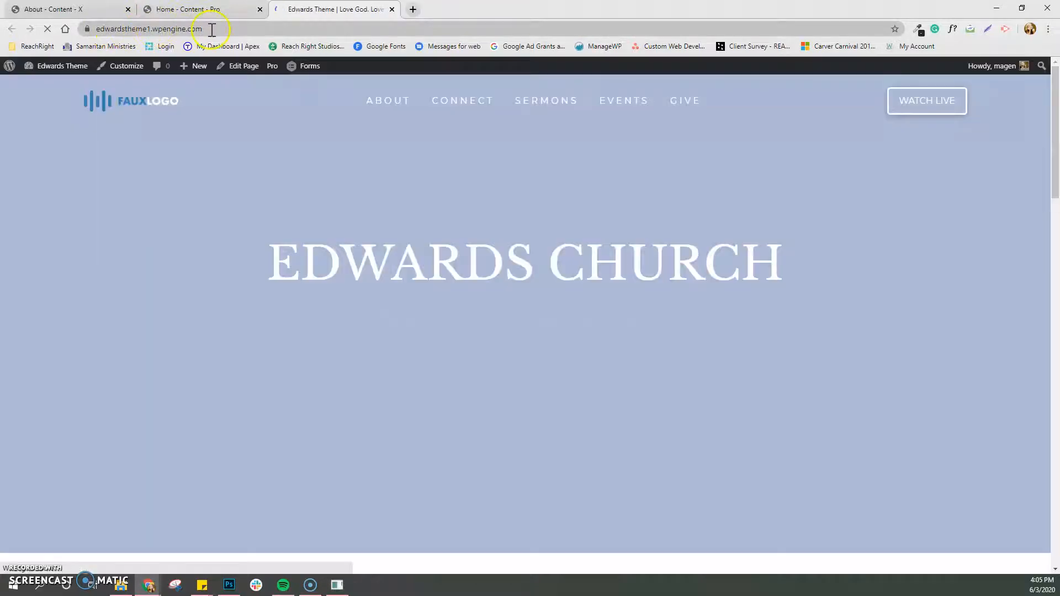
{"action": "left_click", "coordinate": [211, 29]}
{"action": "key", "text": "End"}
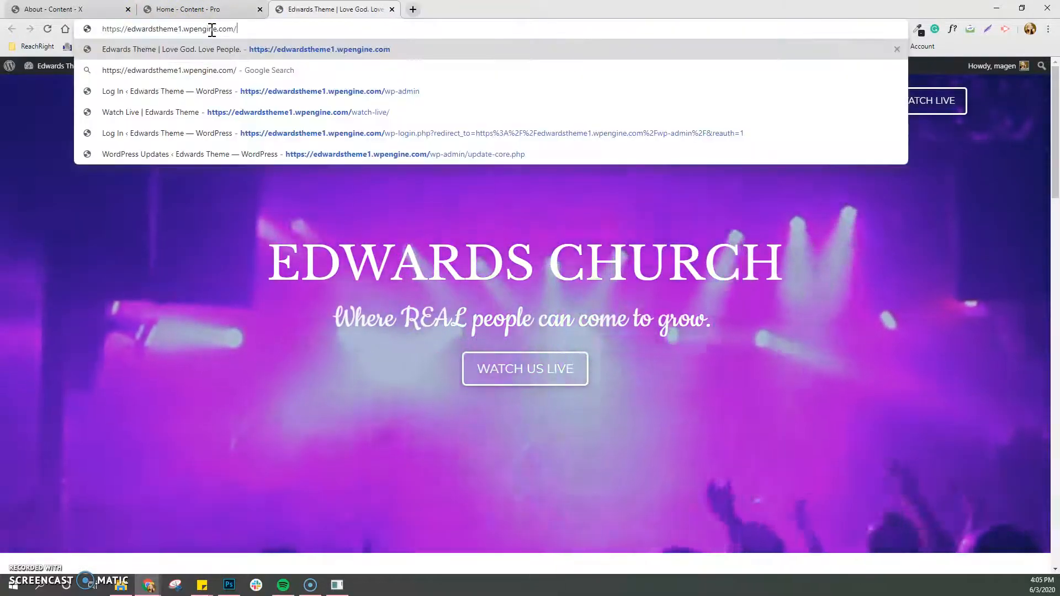
{"action": "type", "text": "watch-"}
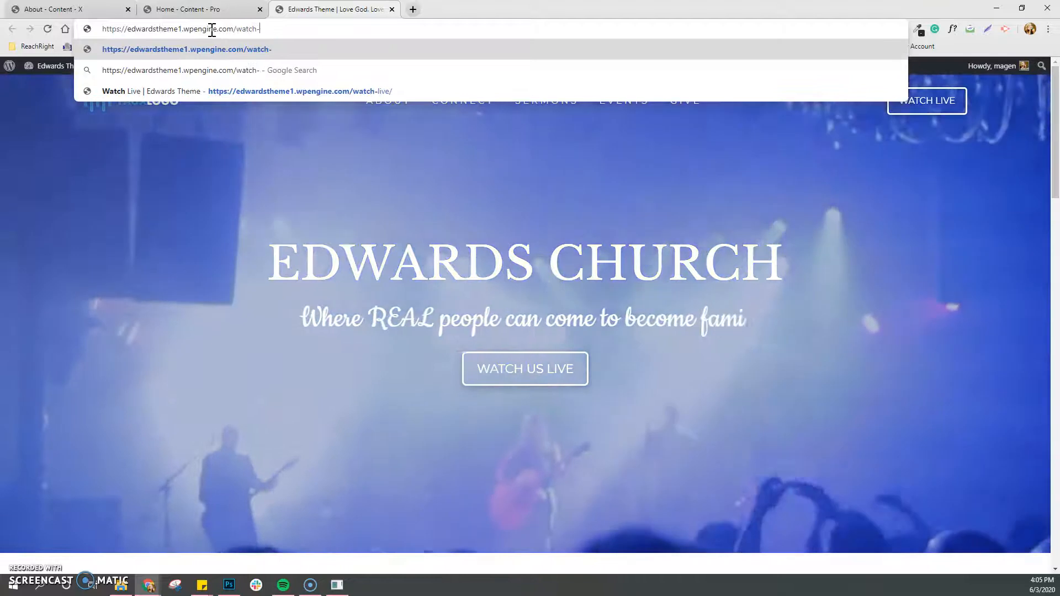
{"action": "key", "text": "BackSpace"}
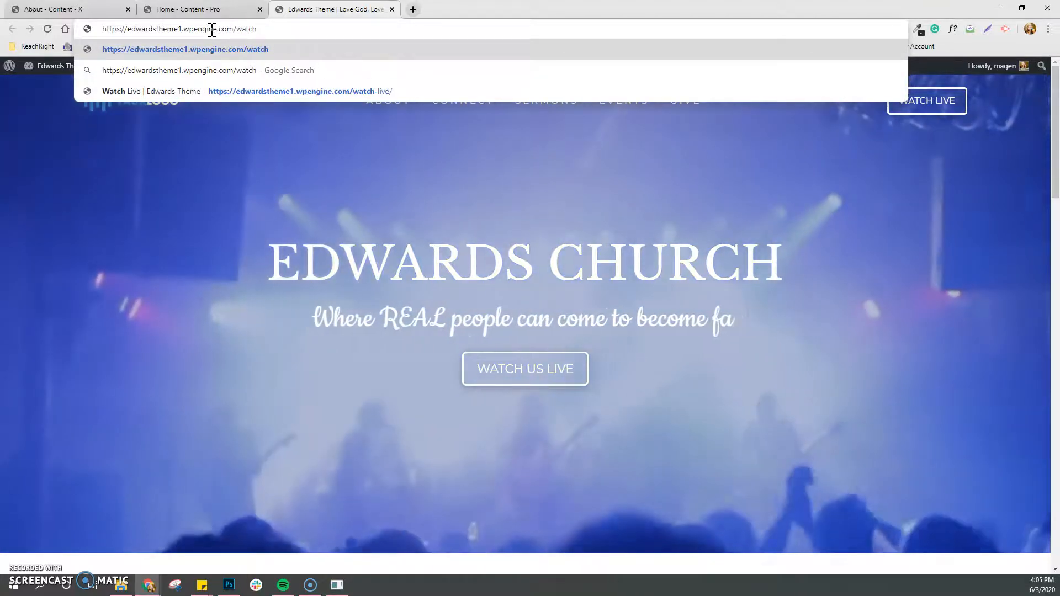
{"action": "type", "text": "-live"}
{"action": "key", "text": "Return"}
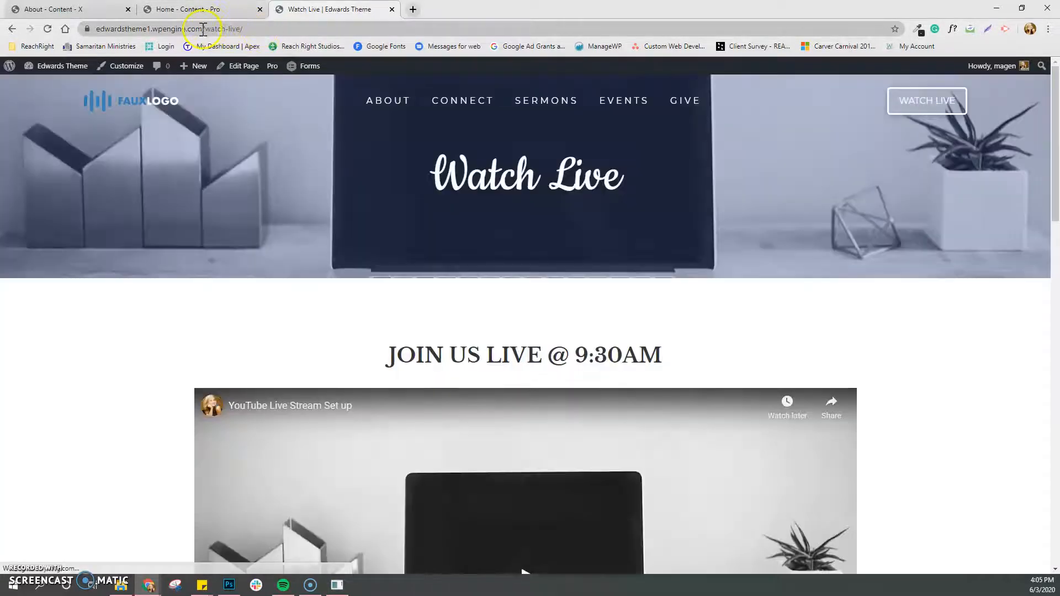
{"action": "left_click_drag", "start_coordinate": [203, 29], "coordinate": [260, 32]}
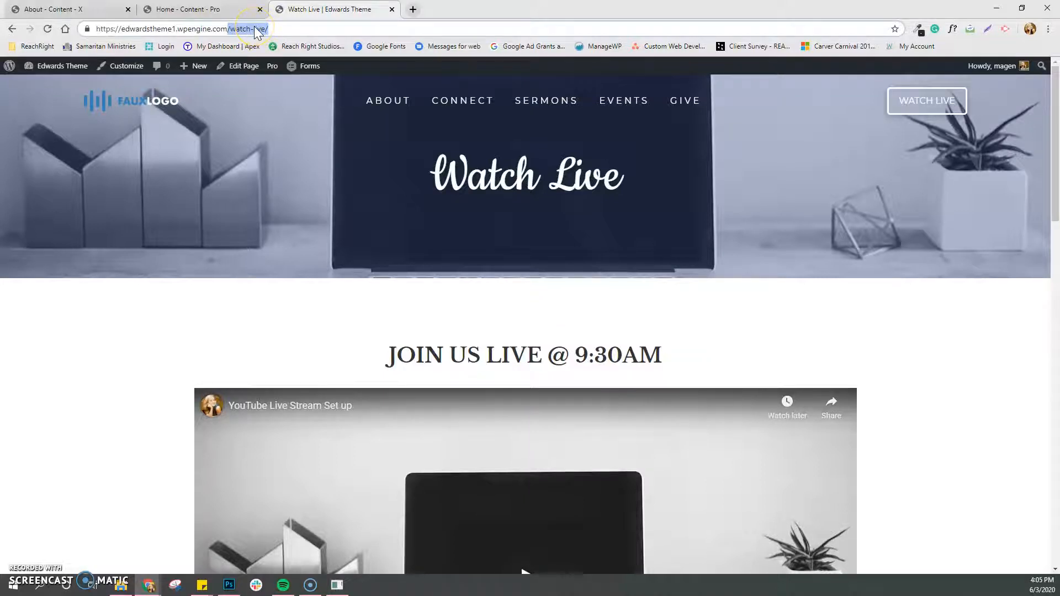
{"action": "left_click", "coordinate": [224, 10]}
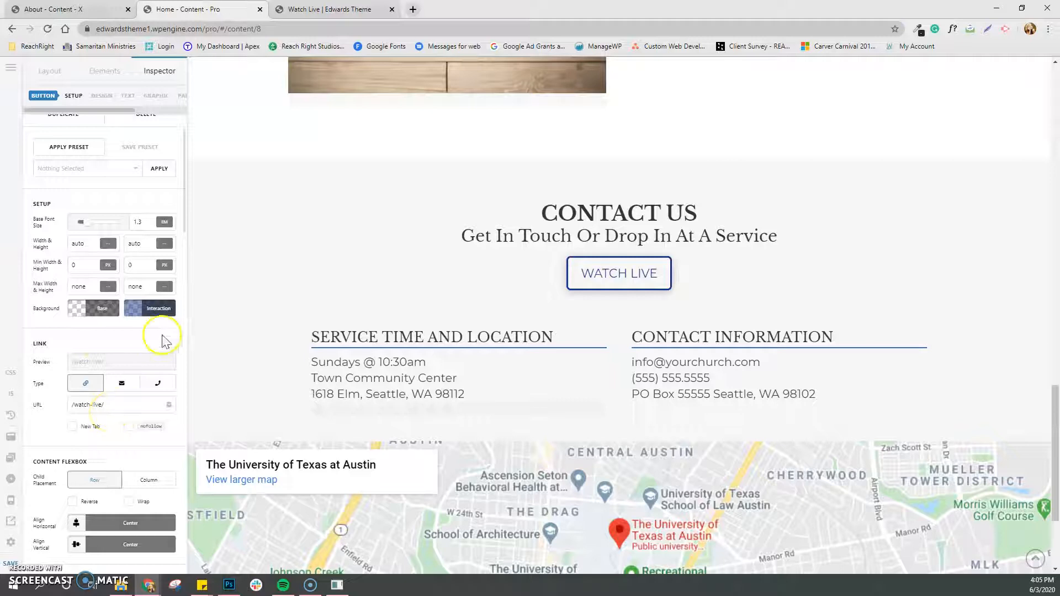
Copy the address of the bookmarked YouTube video and set it as the Contact Us button's link URL.
{"action": "left_click", "coordinate": [412, 10]}
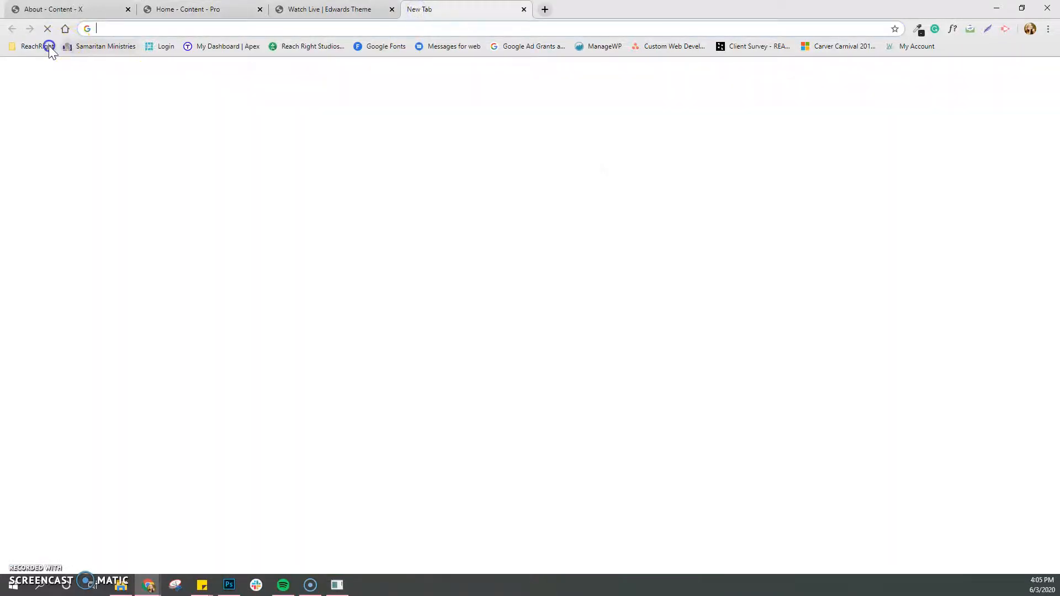
{"action": "left_click", "coordinate": [49, 45]}
{"action": "left_click", "coordinate": [55, 283]}
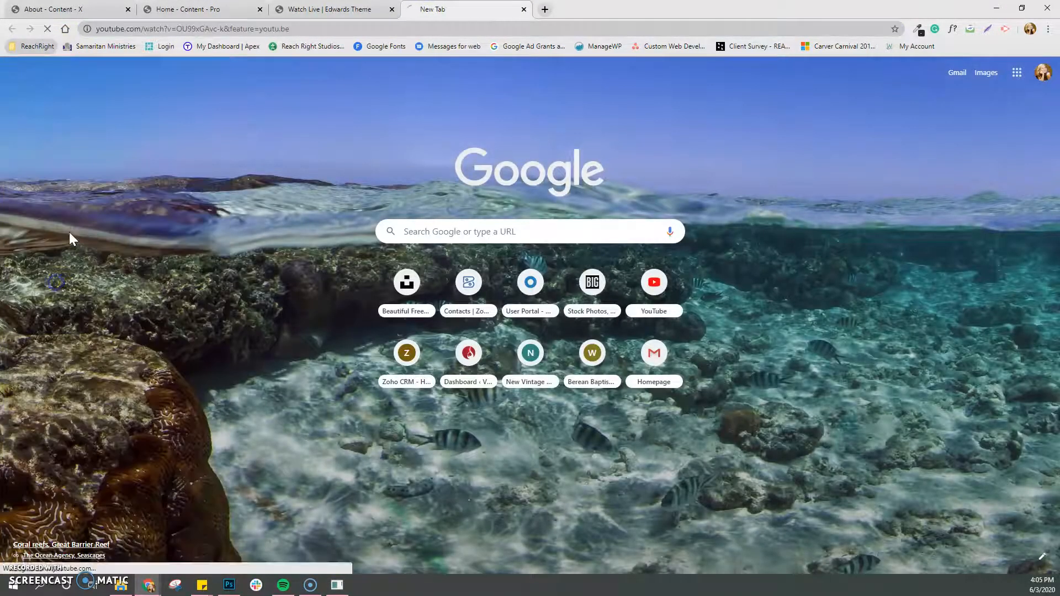
{"action": "right_click", "coordinate": [127, 28]}
{"action": "left_click", "coordinate": [147, 89]}
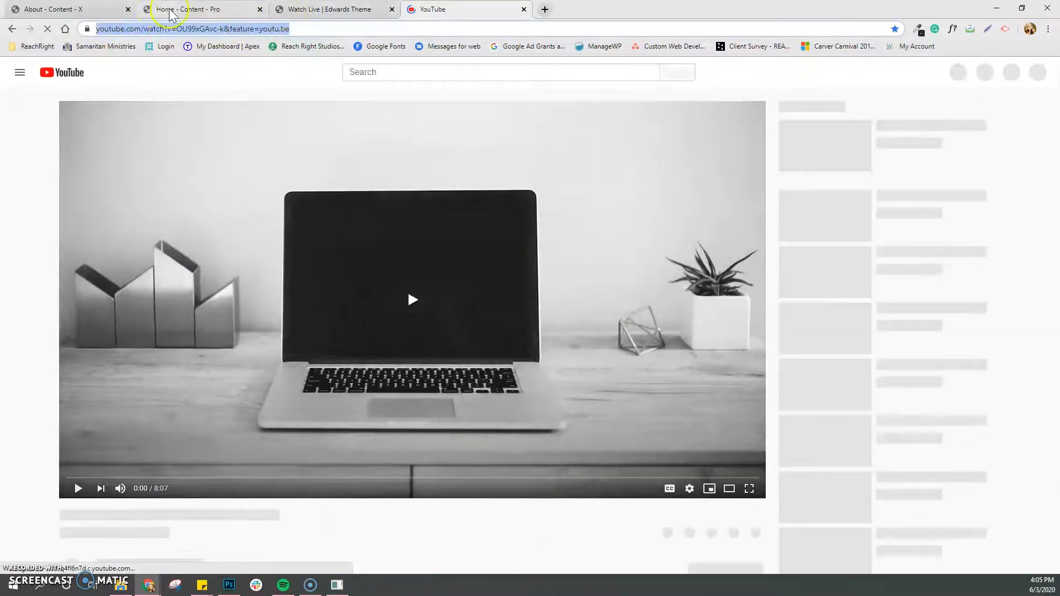
{"action": "left_click", "coordinate": [183, 9]}
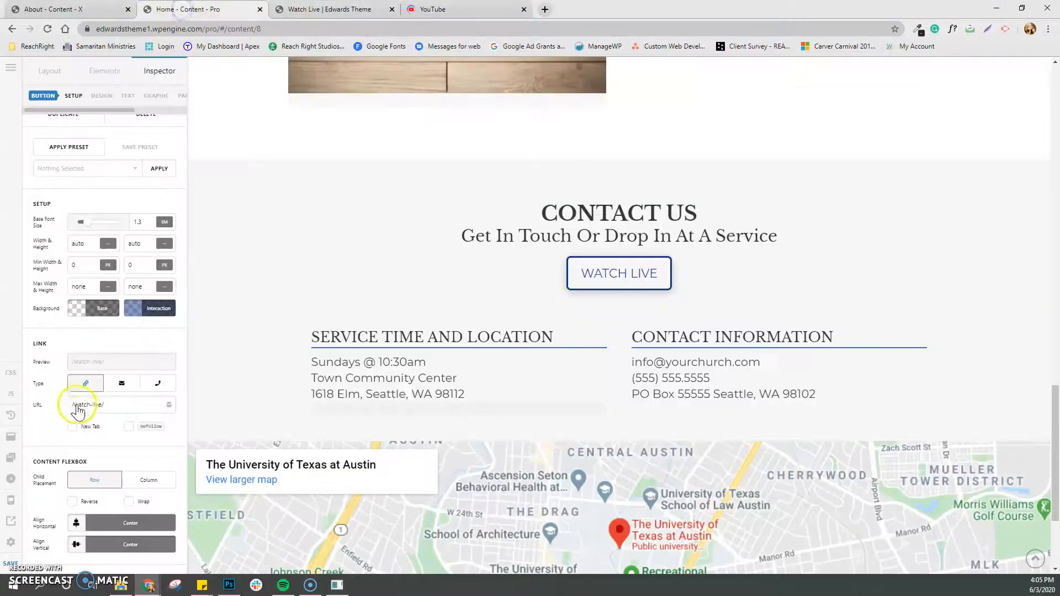
{"action": "left_click_drag", "start_coordinate": [73, 405], "coordinate": [130, 405]}
{"action": "right_click", "coordinate": [105, 409]}
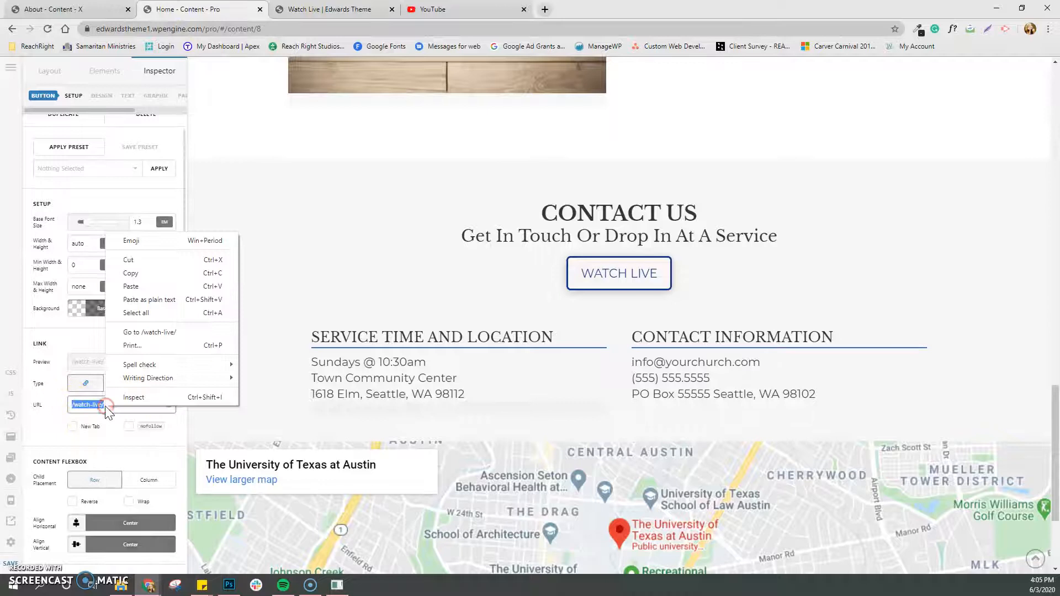
{"action": "left_click", "coordinate": [145, 300]}
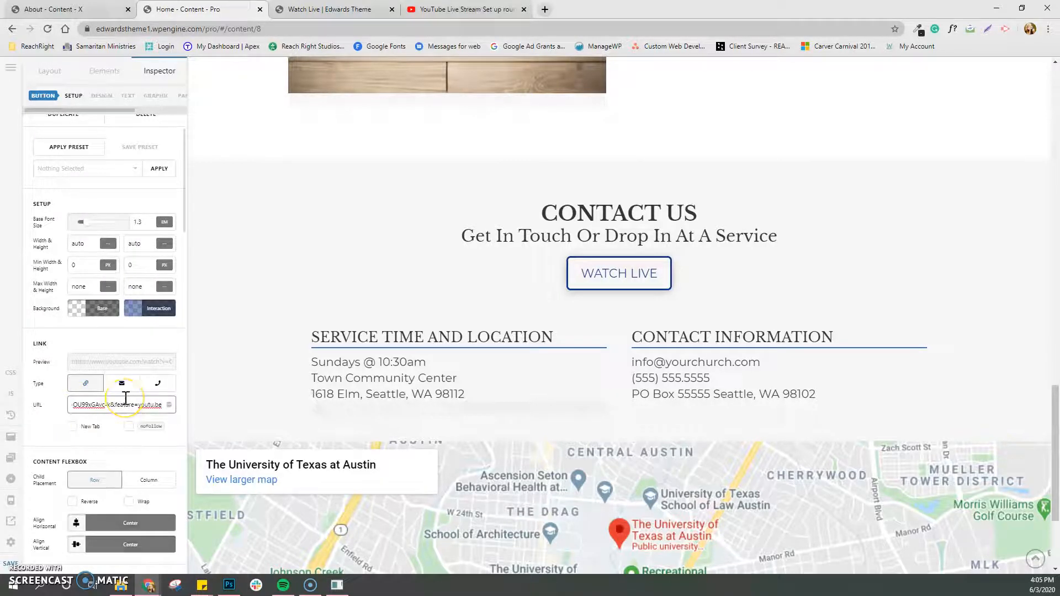
Set the Contact Us button's primary text to "Youtube Channel" and review its primary text format settings.
{"action": "scroll", "coordinate": [141, 431], "scroll_direction": "down", "scroll_amount": 3}
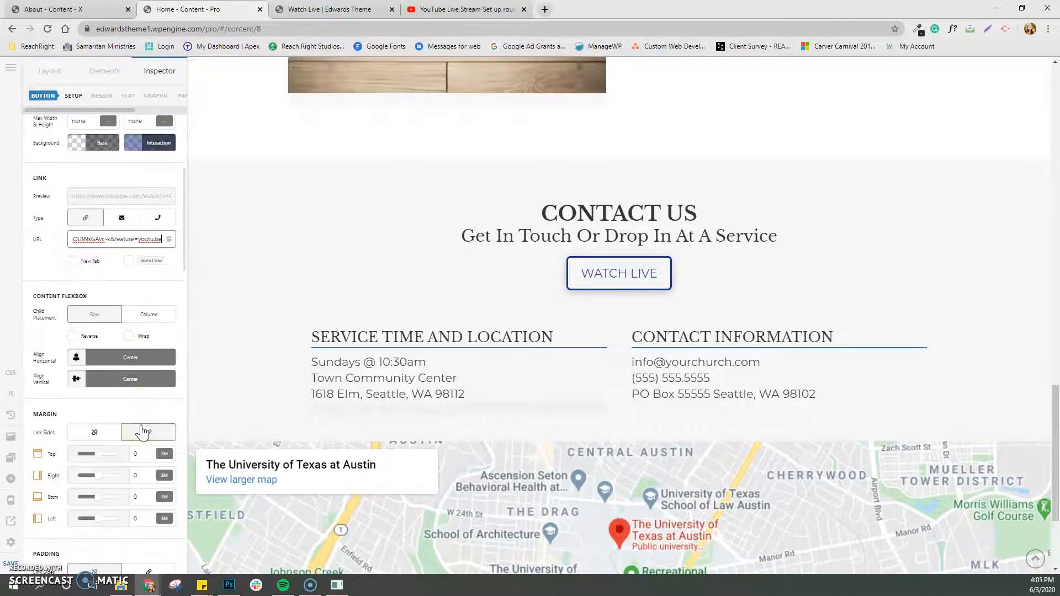
{"action": "scroll", "coordinate": [142, 431], "scroll_direction": "down", "scroll_amount": 9}
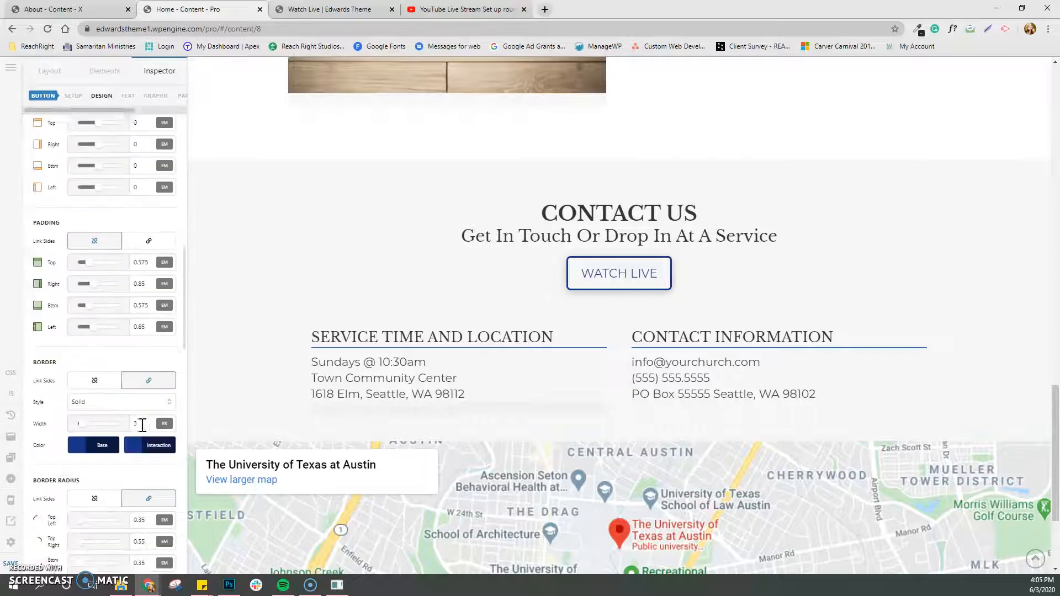
{"action": "scroll", "coordinate": [142, 425], "scroll_direction": "down", "scroll_amount": 6}
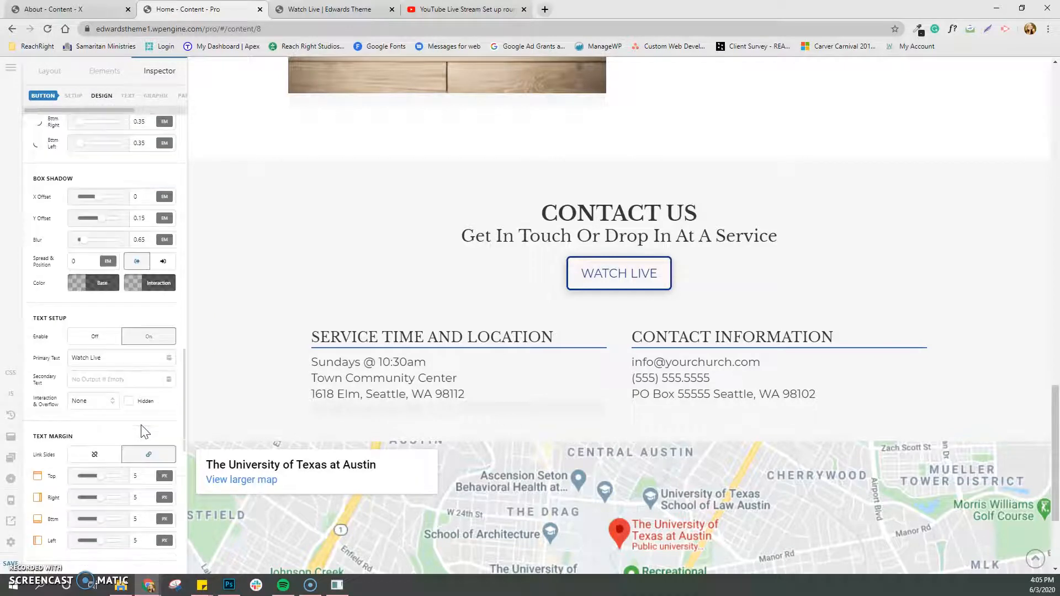
{"action": "left_click_drag", "start_coordinate": [104, 303], "coordinate": [76, 301]}
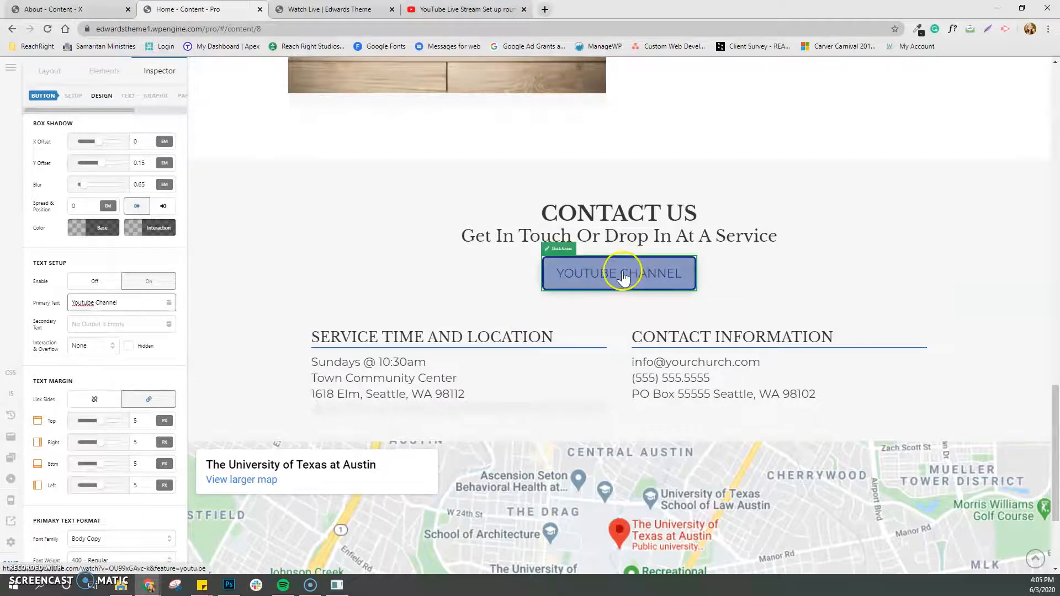
{"action": "scroll", "coordinate": [142, 381], "scroll_direction": "down", "scroll_amount": 4}
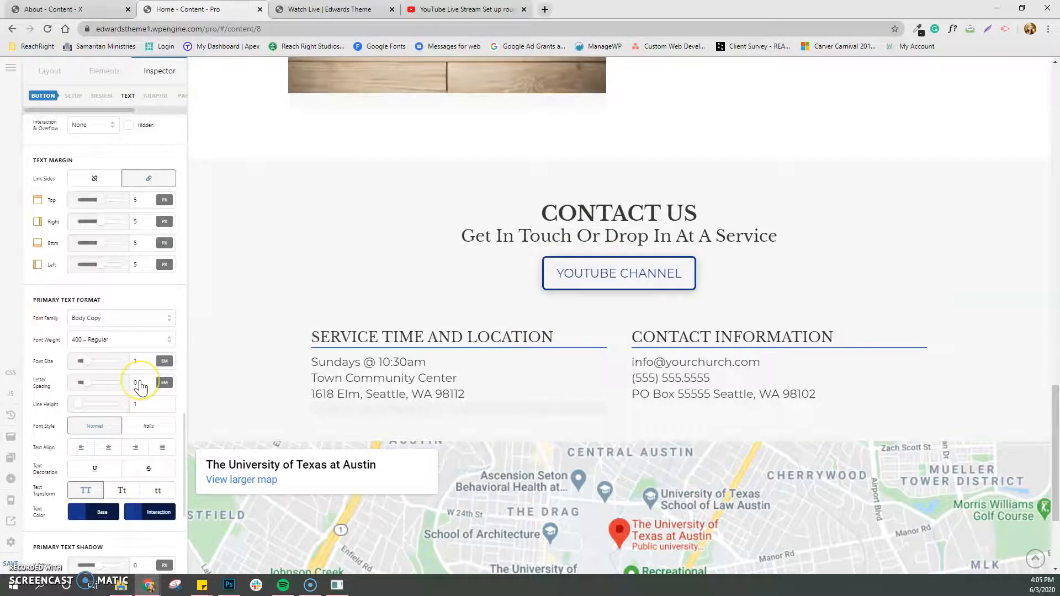
{"action": "scroll", "coordinate": [138, 389], "scroll_direction": "down", "scroll_amount": 1}
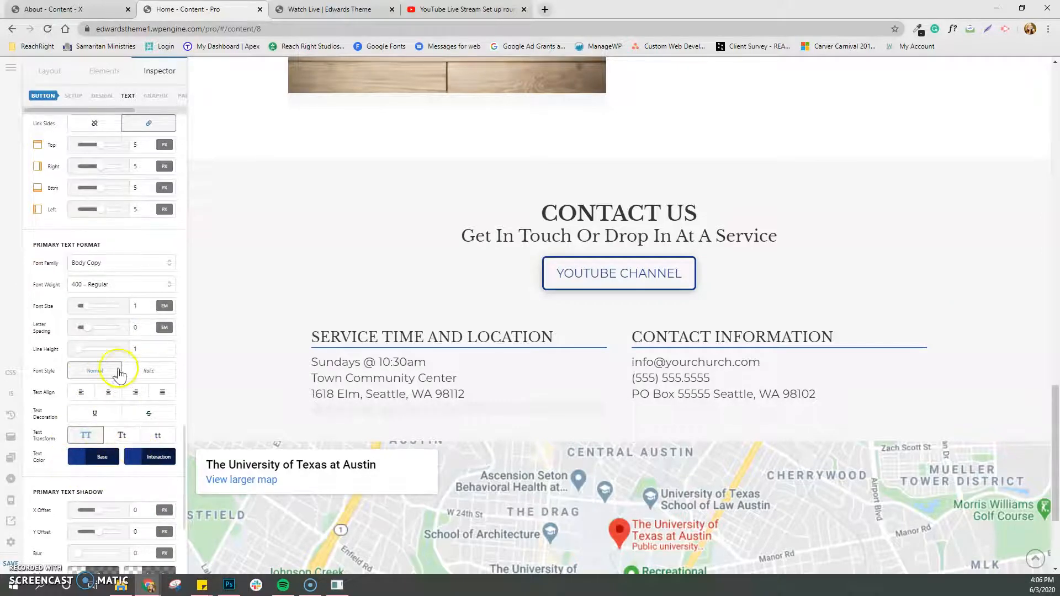
{"action": "scroll", "coordinate": [119, 349], "scroll_direction": "down", "scroll_amount": 1}
{"action": "scroll", "coordinate": [122, 350], "scroll_direction": "up", "scroll_amount": 1}
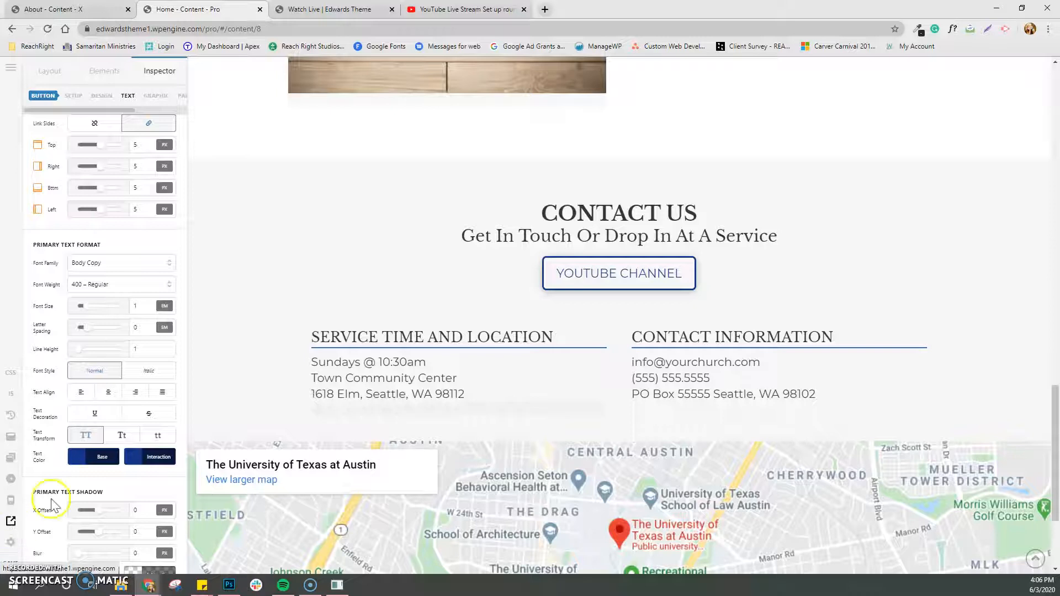
Open the live home page and look through it down to the Contact Us section.
{"action": "left_click", "coordinate": [11, 525]}
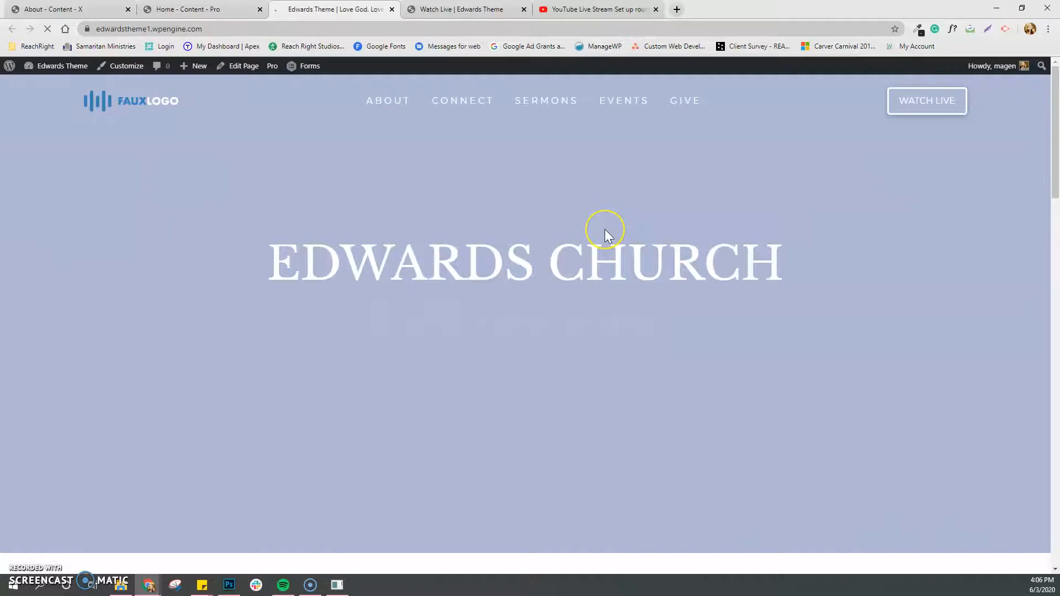
{"action": "scroll", "coordinate": [884, 289], "scroll_direction": "down", "scroll_amount": 10}
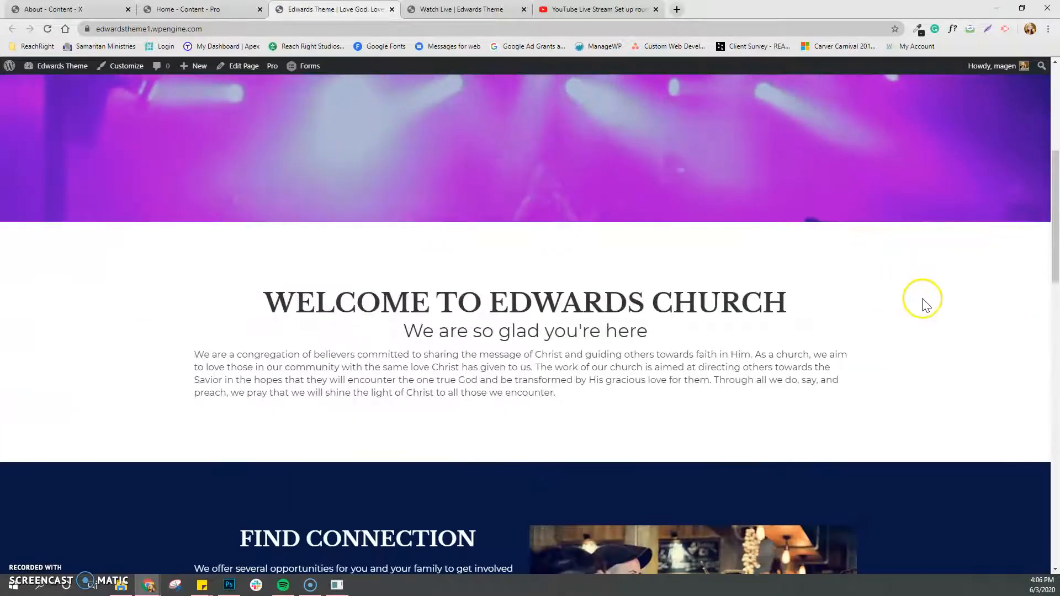
{"action": "scroll", "coordinate": [921, 298], "scroll_direction": "down", "scroll_amount": 15}
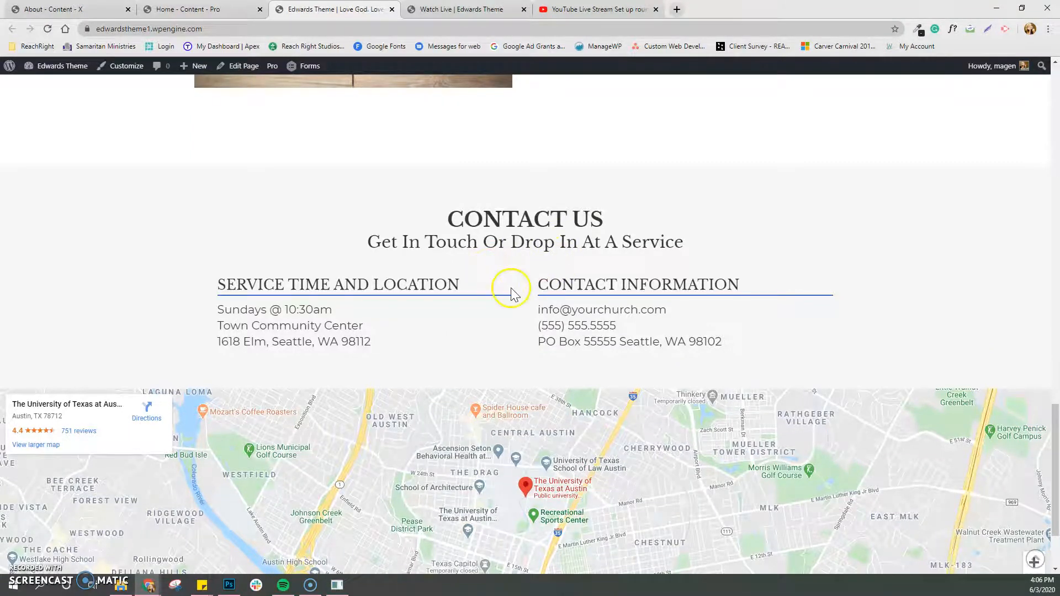
{"action": "scroll", "coordinate": [553, 301], "scroll_direction": "up", "scroll_amount": 20}
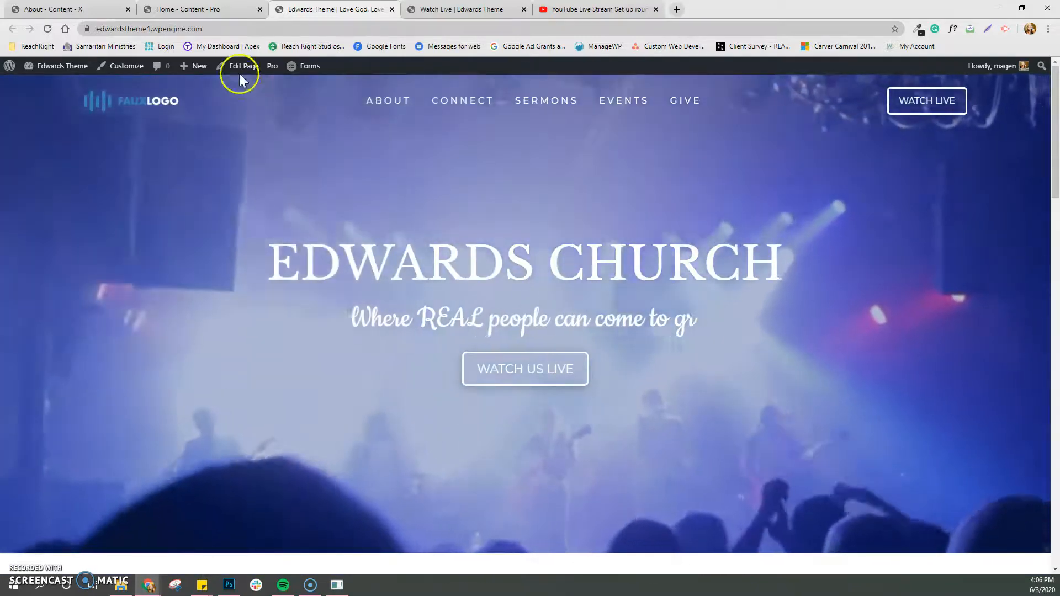
Return to the Home page editor and close it, discarding the unsaved changes.
{"action": "left_click", "coordinate": [224, 10]}
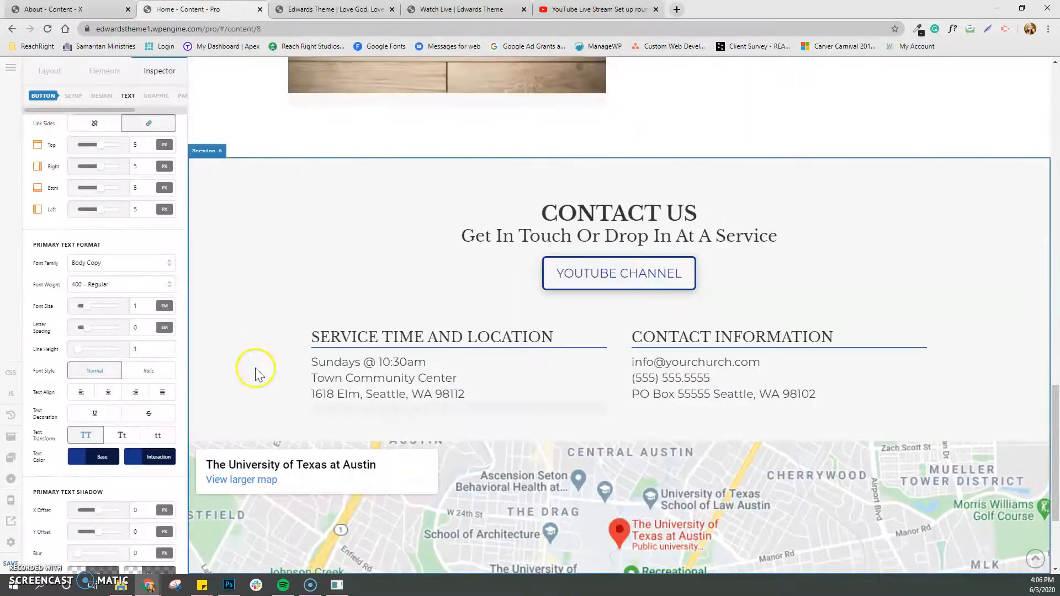
{"action": "scroll", "coordinate": [255, 370], "scroll_direction": "up", "scroll_amount": 10}
{"action": "scroll", "coordinate": [255, 364], "scroll_direction": "up", "scroll_amount": 8}
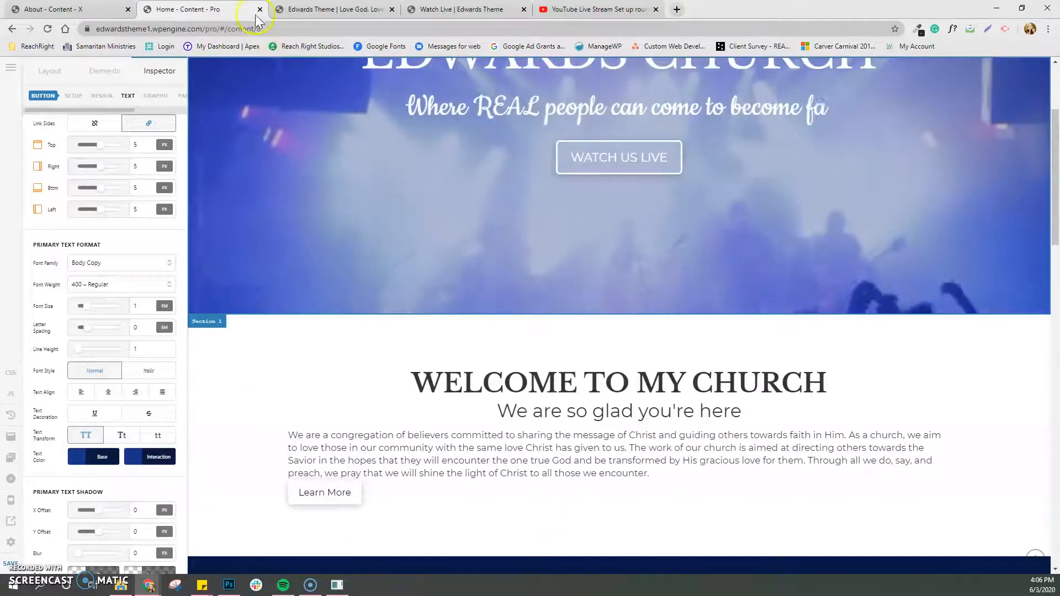
{"action": "left_click", "coordinate": [259, 9]}
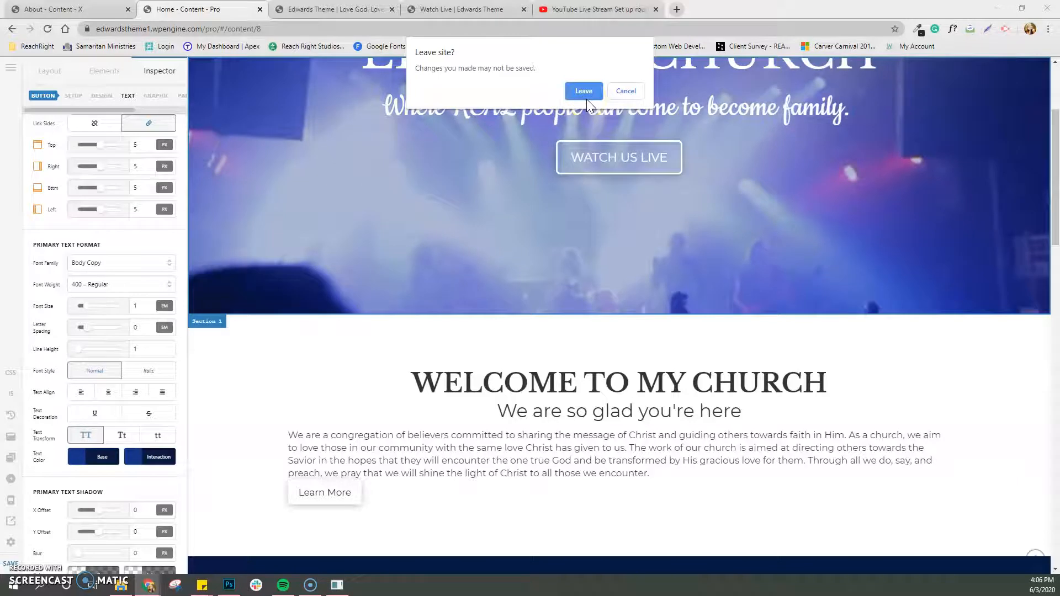
{"action": "left_click", "coordinate": [586, 92]}
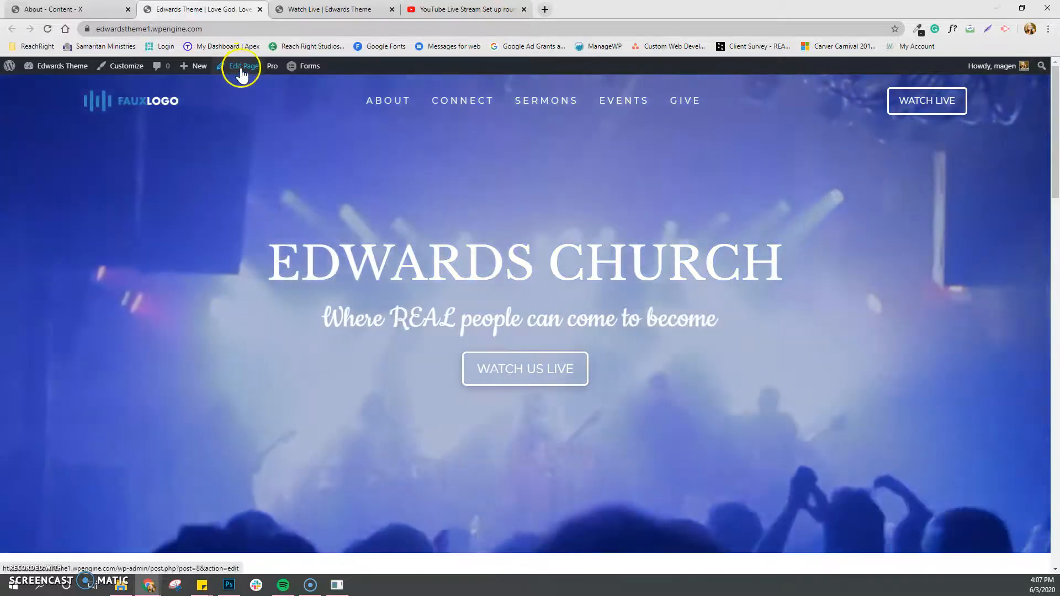
Open the Home page in the WordPress editor, dismiss the Block Editor welcome guide, and examine the page's shortcode content.
{"action": "left_click", "coordinate": [241, 68]}
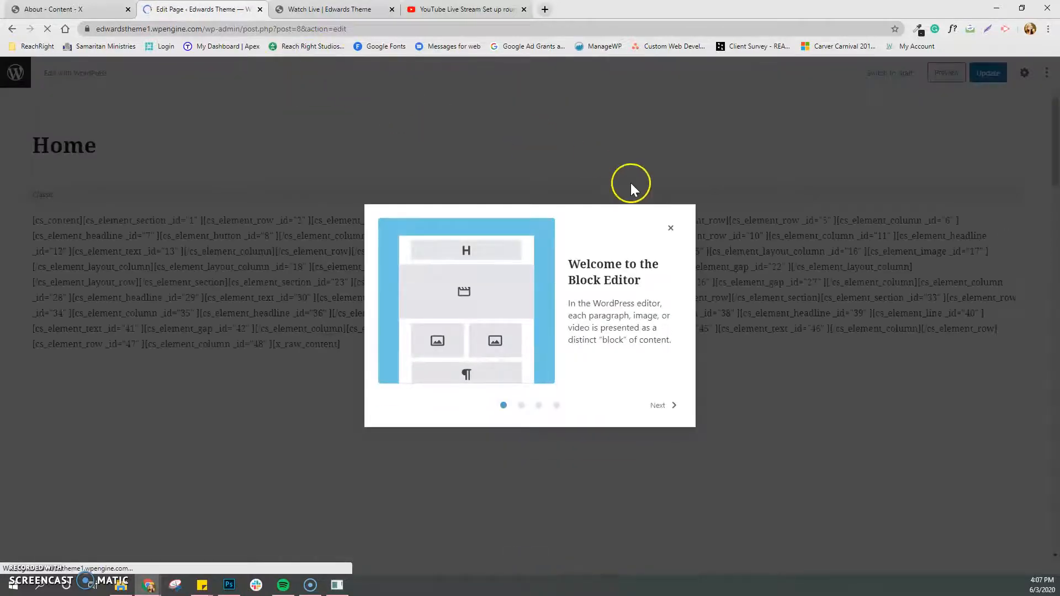
{"action": "left_click", "coordinate": [672, 229]}
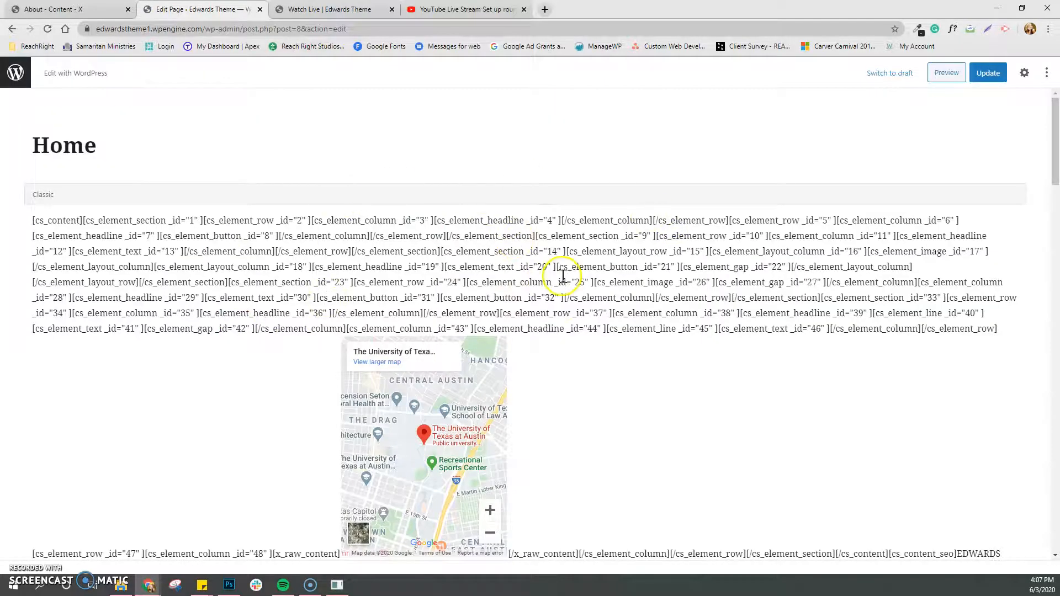
{"action": "scroll", "coordinate": [570, 278], "scroll_direction": "down", "scroll_amount": 4}
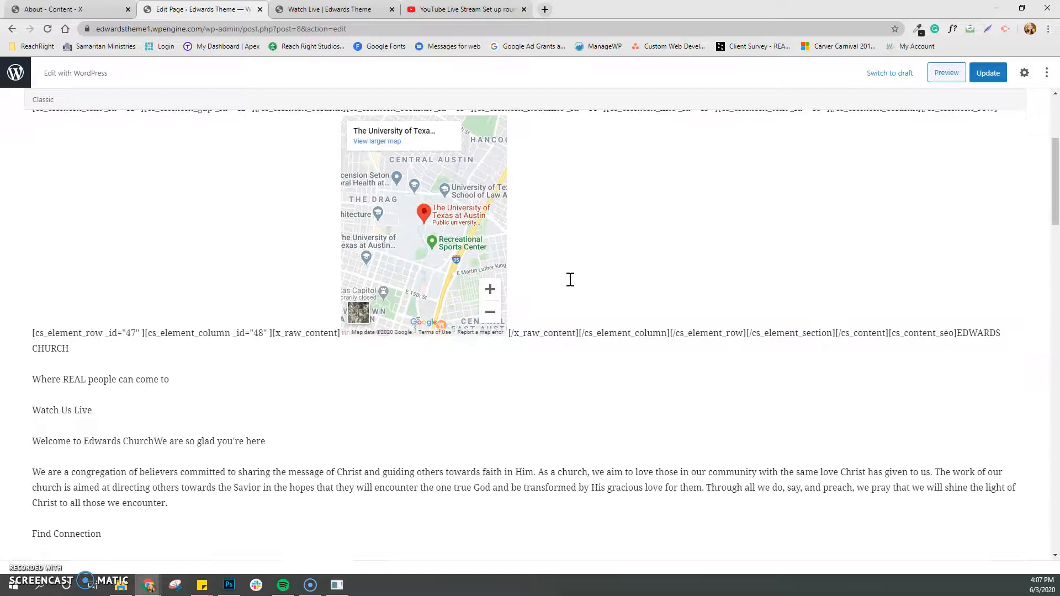
{"action": "scroll", "coordinate": [570, 280], "scroll_direction": "up", "scroll_amount": 4}
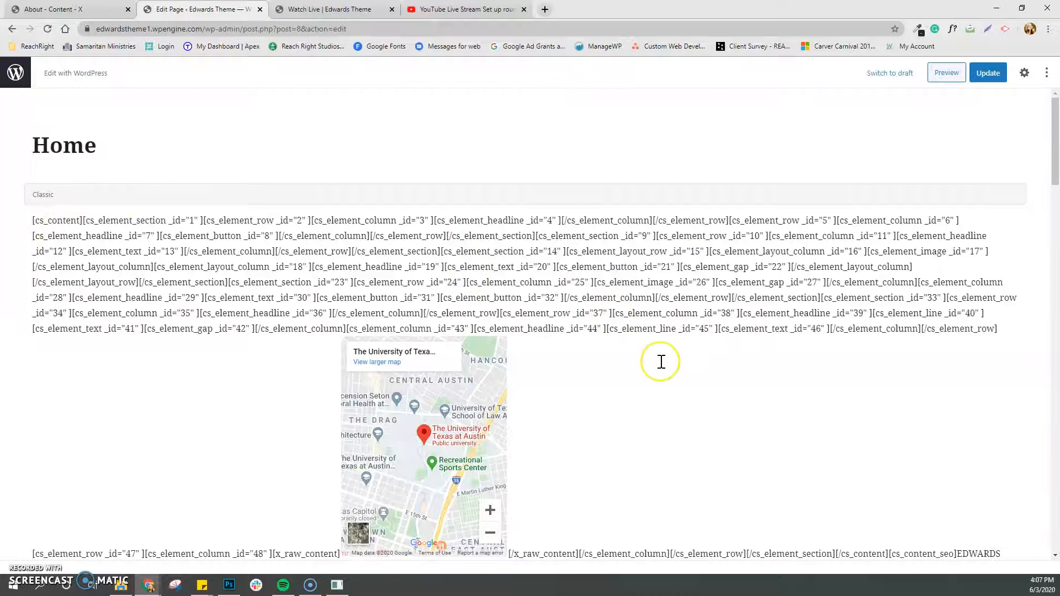
Open the Home page in the Pro builder from its WordPress editor, leaving the page without saving.
{"action": "scroll", "coordinate": [660, 361], "scroll_direction": "down", "scroll_amount": 5}
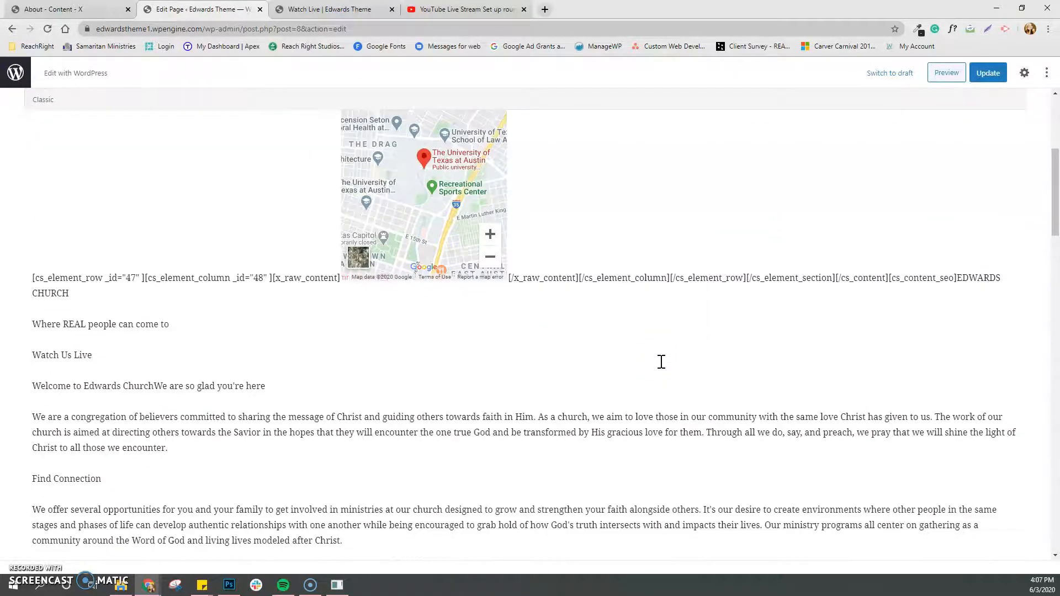
{"action": "scroll", "coordinate": [661, 361], "scroll_direction": "down", "scroll_amount": 2}
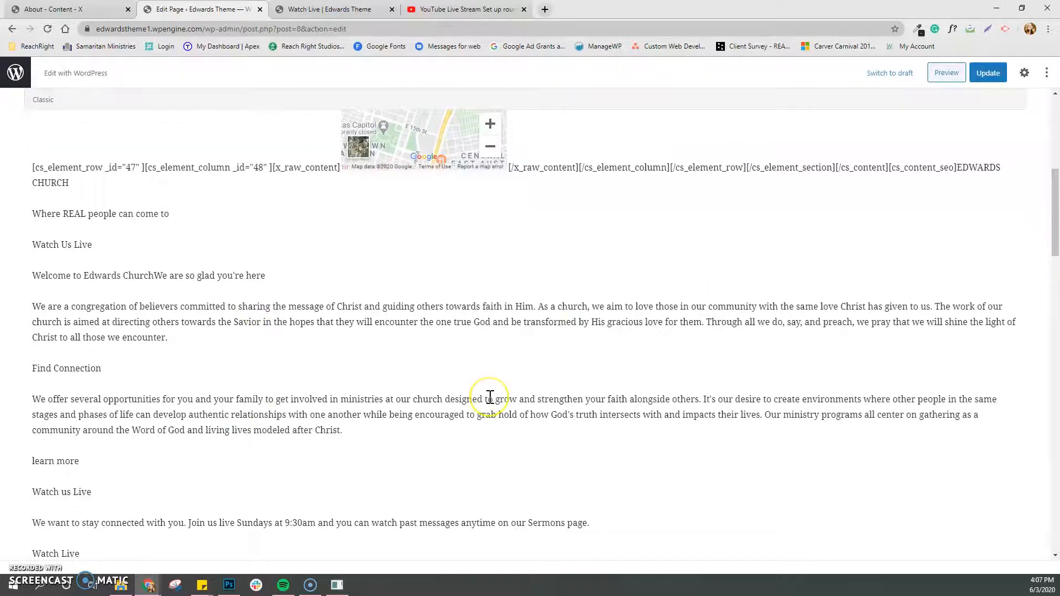
{"action": "scroll", "coordinate": [490, 398], "scroll_direction": "down", "scroll_amount": 3}
{"action": "left_click", "coordinate": [95, 323]}
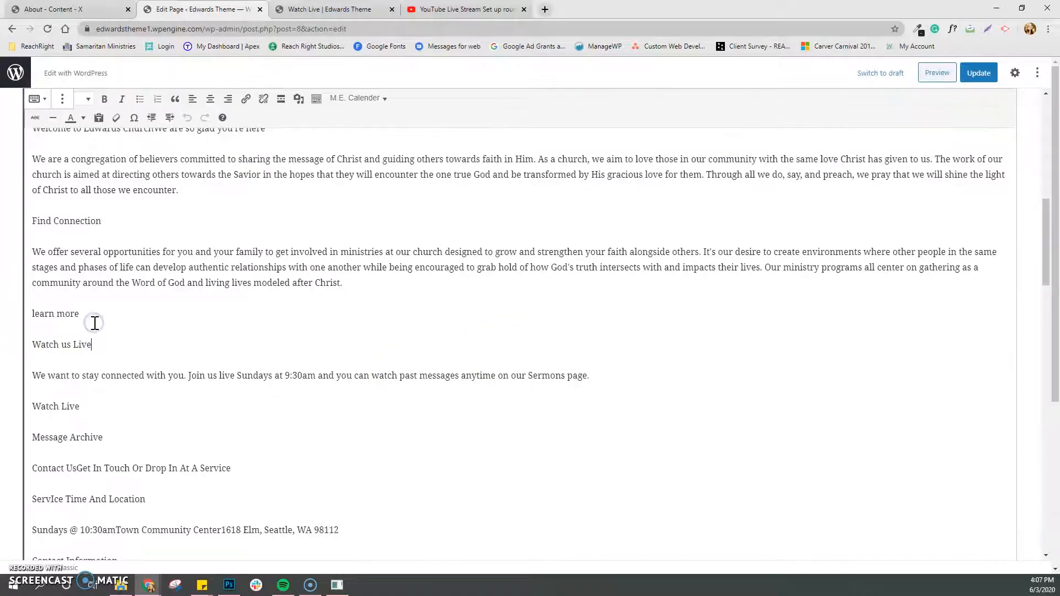
{"action": "scroll", "coordinate": [106, 336], "scroll_direction": "down", "scroll_amount": 5}
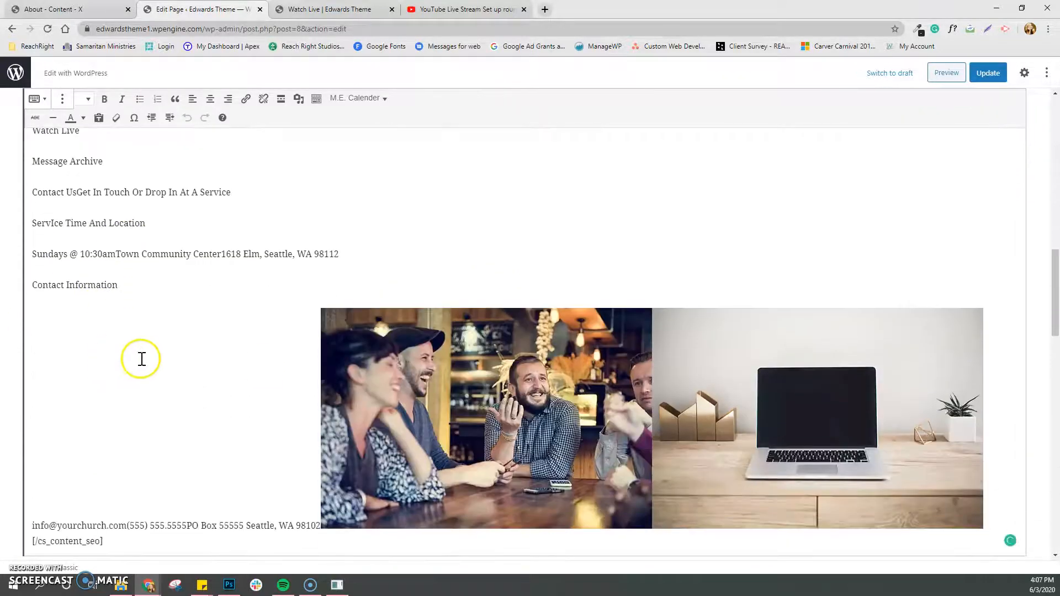
{"action": "scroll", "coordinate": [764, 398], "scroll_direction": "down", "scroll_amount": 3}
{"action": "scroll", "coordinate": [634, 393], "scroll_direction": "down", "scroll_amount": 6}
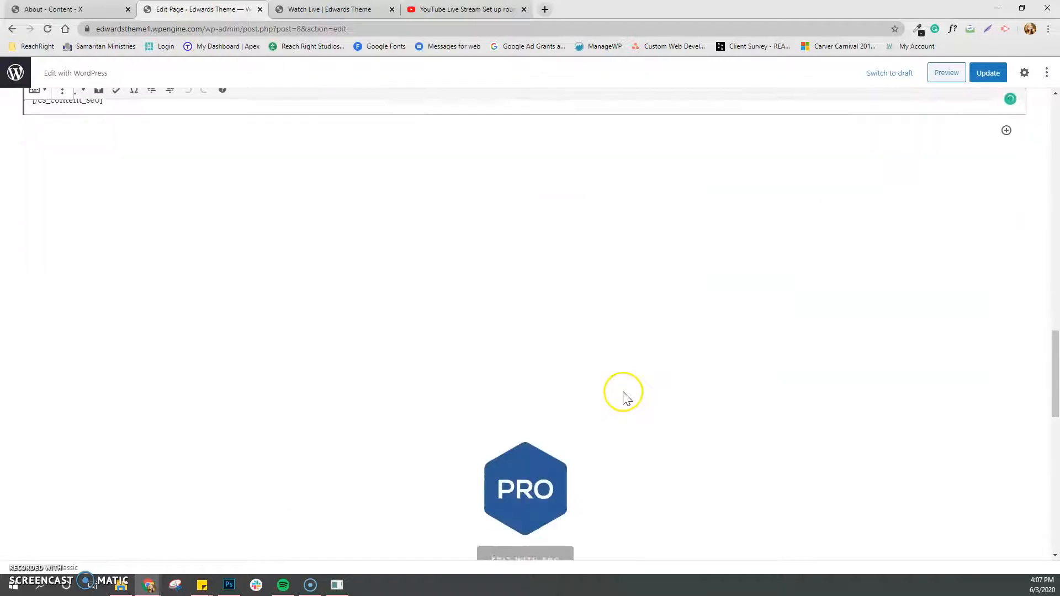
{"action": "scroll", "coordinate": [741, 397], "scroll_direction": "down", "scroll_amount": 2}
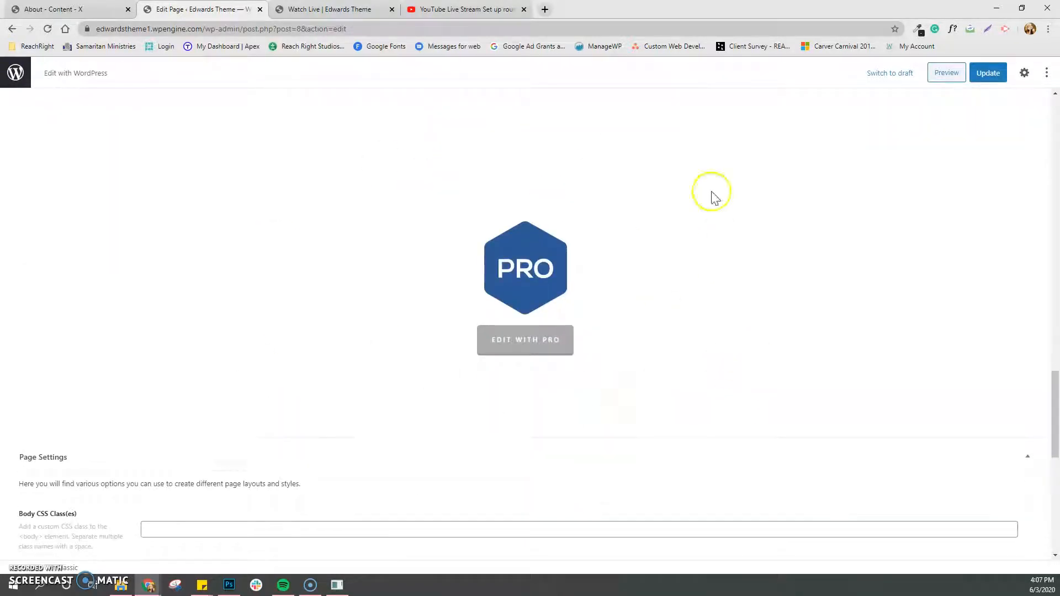
{"action": "left_click", "coordinate": [547, 350]}
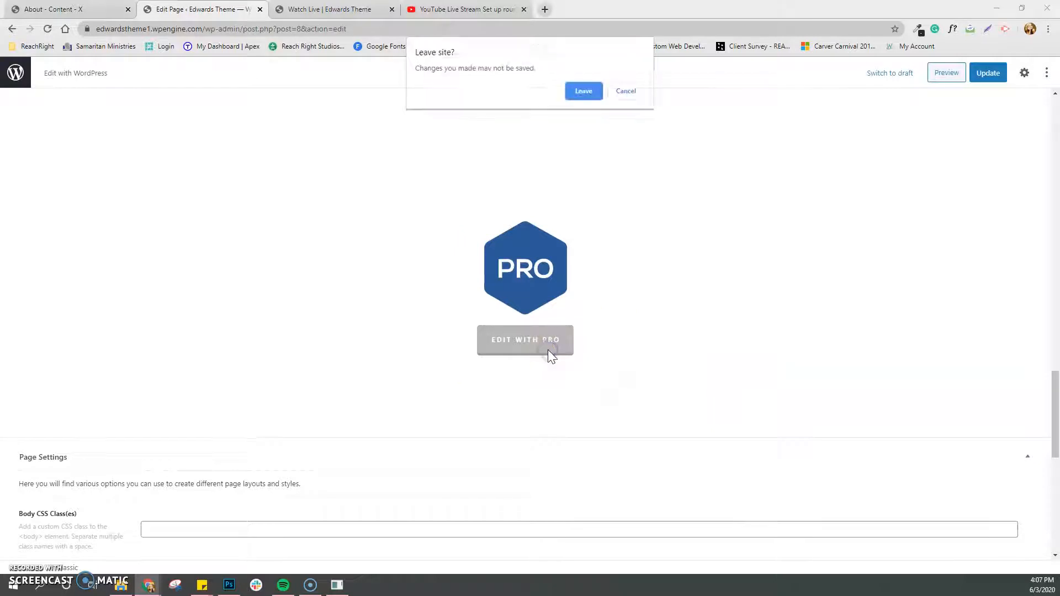
{"action": "left_click", "coordinate": [573, 89]}
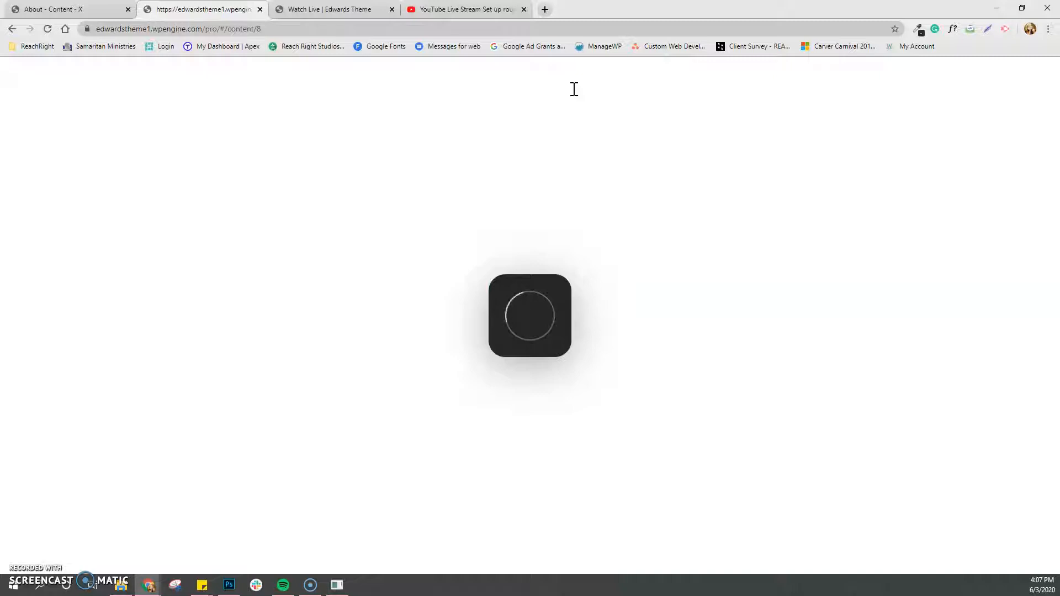
Switch to the Tozer Theme site, open its About page in the WordPress editor, and launch it in Cornerstone.
{"action": "left_click", "coordinate": [100, 9]}
{"action": "left_click", "coordinate": [11, 521]}
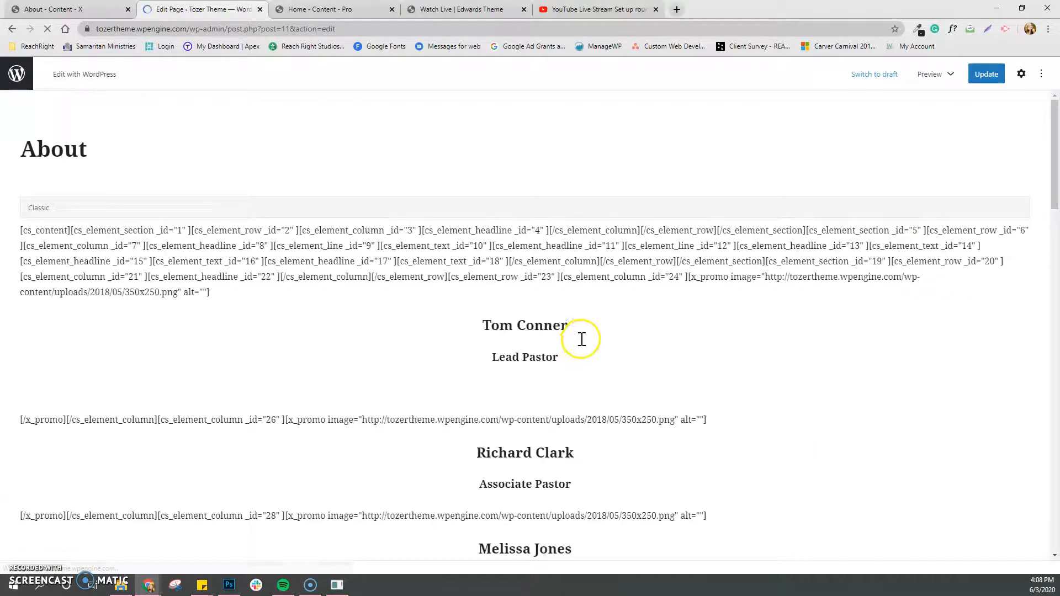
{"action": "scroll", "coordinate": [646, 375], "scroll_direction": "down", "scroll_amount": 6}
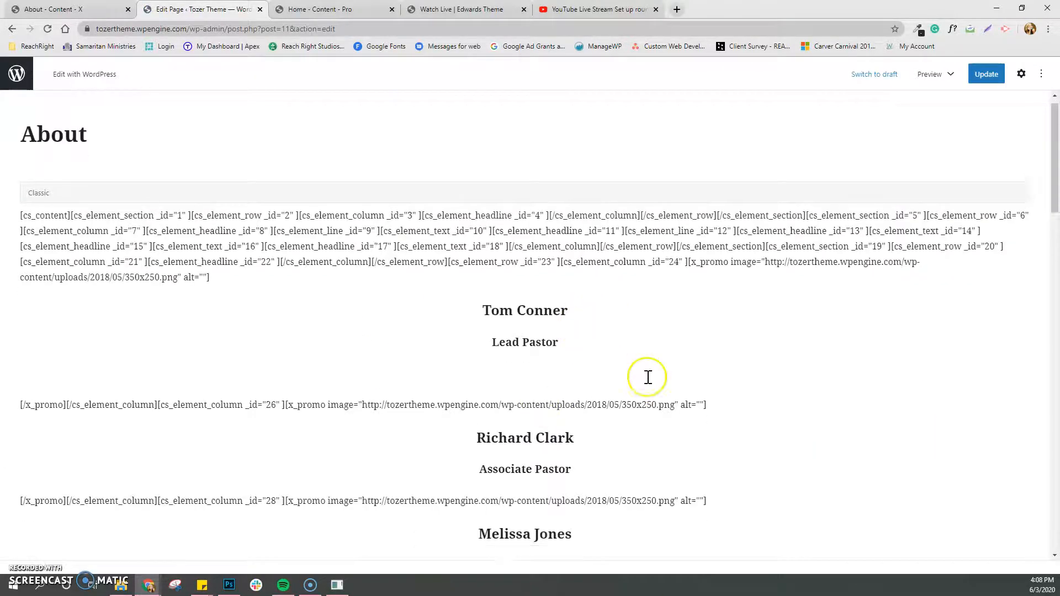
{"action": "scroll", "coordinate": [646, 376], "scroll_direction": "down", "scroll_amount": 12}
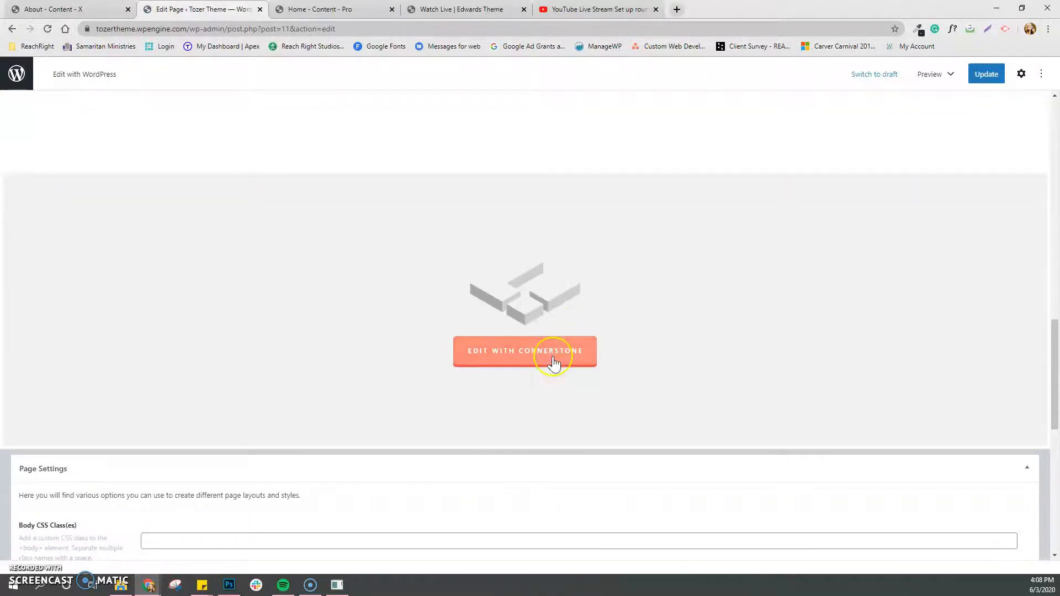
{"action": "left_click", "coordinate": [554, 362]}
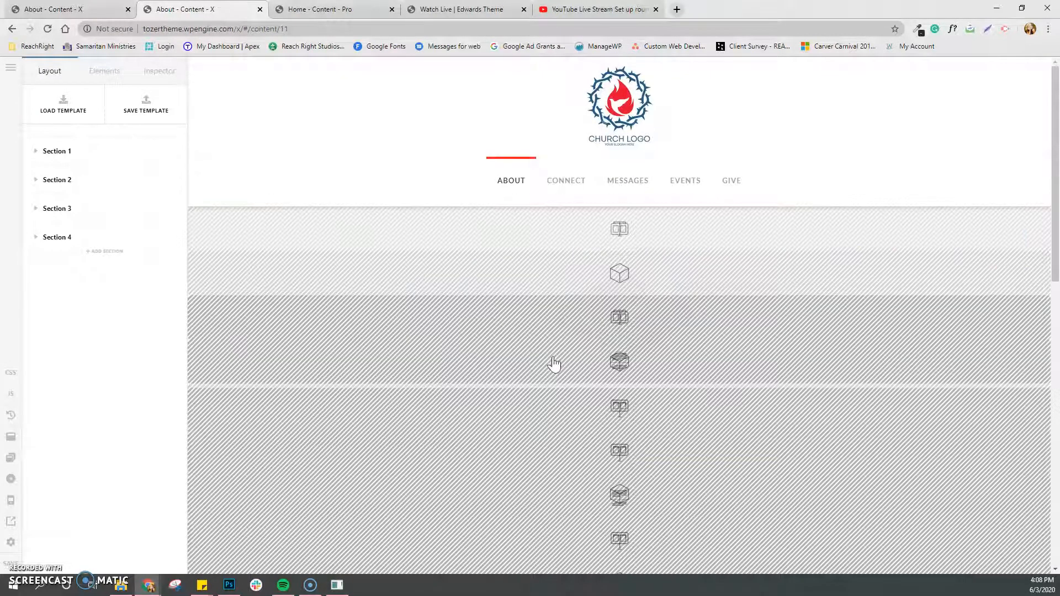
Look through the About page preview down to the contact section, inspecting the Email Us headline, and return to the values section.
{"action": "scroll", "coordinate": [554, 364], "scroll_direction": "down", "scroll_amount": 9}
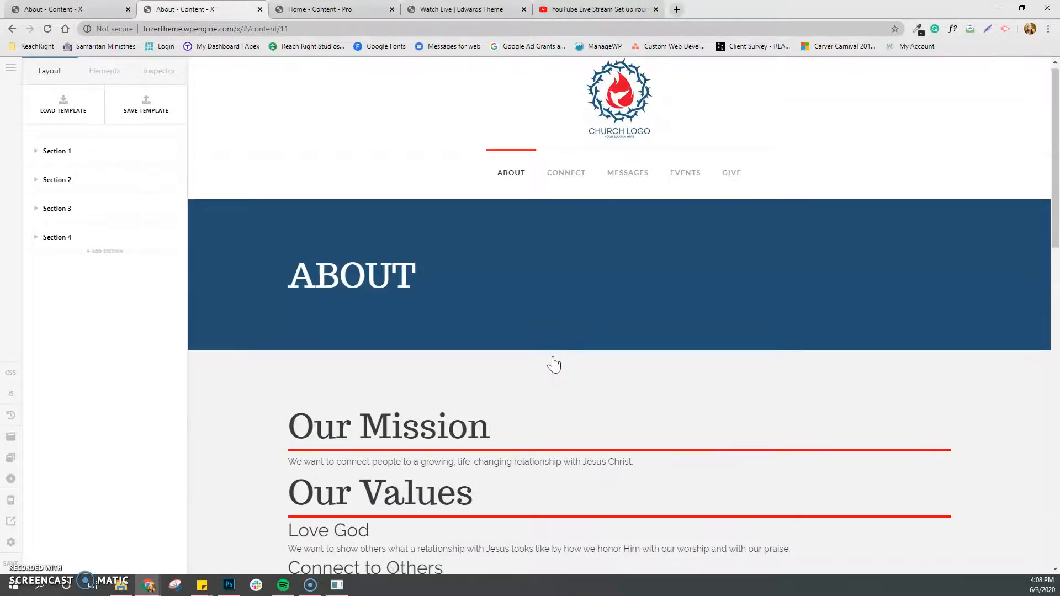
{"action": "scroll", "coordinate": [554, 364], "scroll_direction": "down", "scroll_amount": 7}
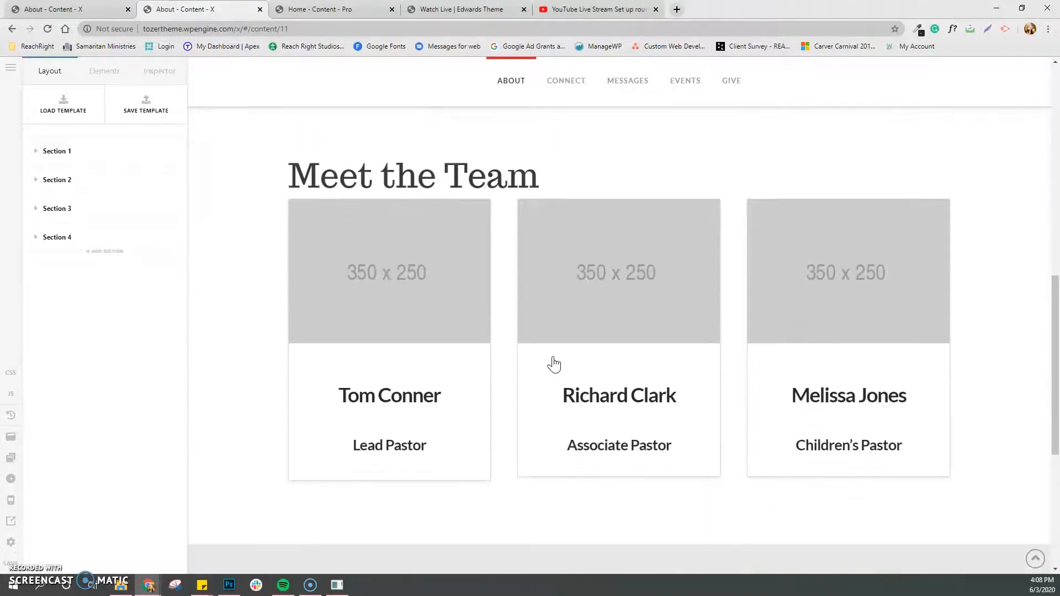
{"action": "left_click", "coordinate": [501, 362]}
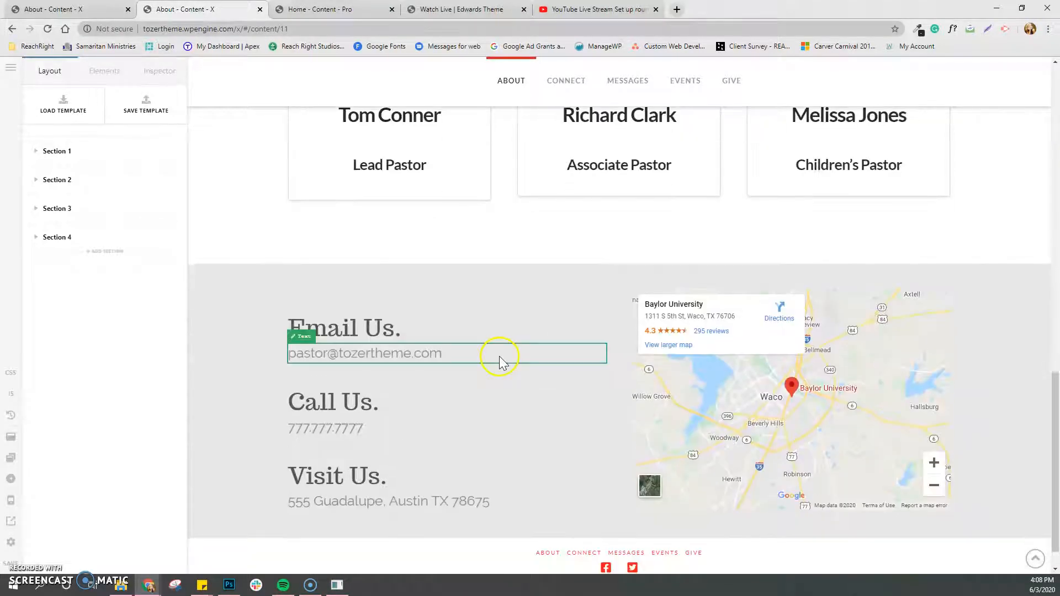
{"action": "left_click", "coordinate": [454, 326]}
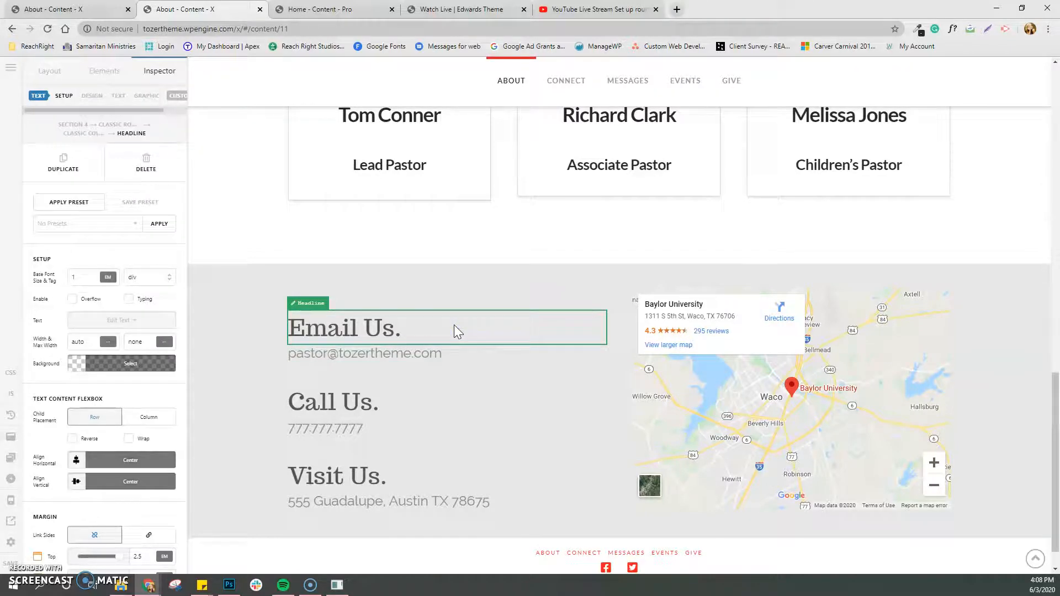
{"action": "scroll", "coordinate": [454, 324], "scroll_direction": "up", "scroll_amount": 6}
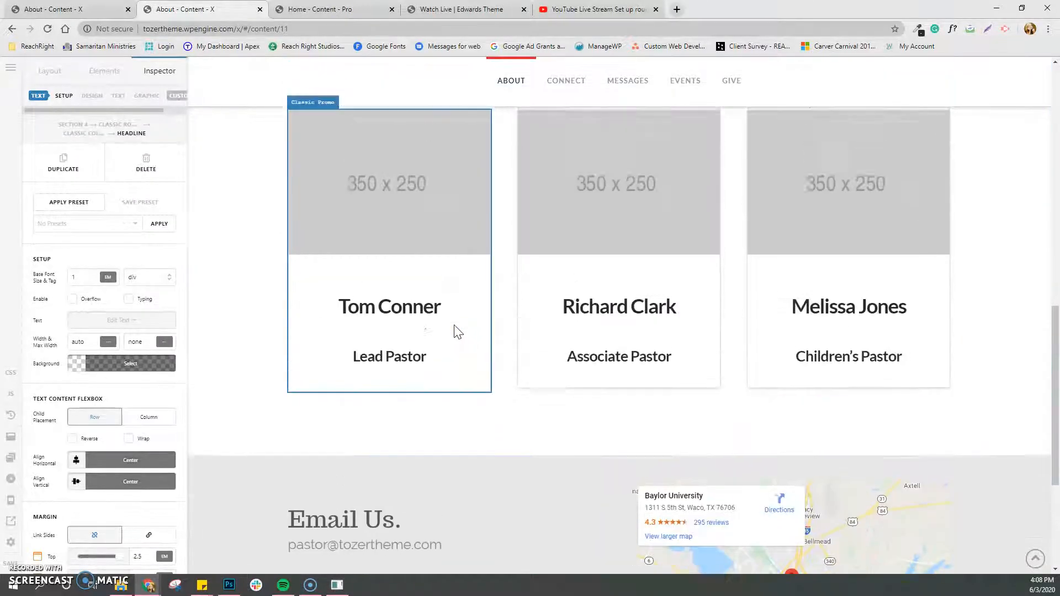
{"action": "left_click", "coordinate": [392, 334]}
{"action": "scroll", "coordinate": [244, 371], "scroll_direction": "up", "scroll_amount": 7}
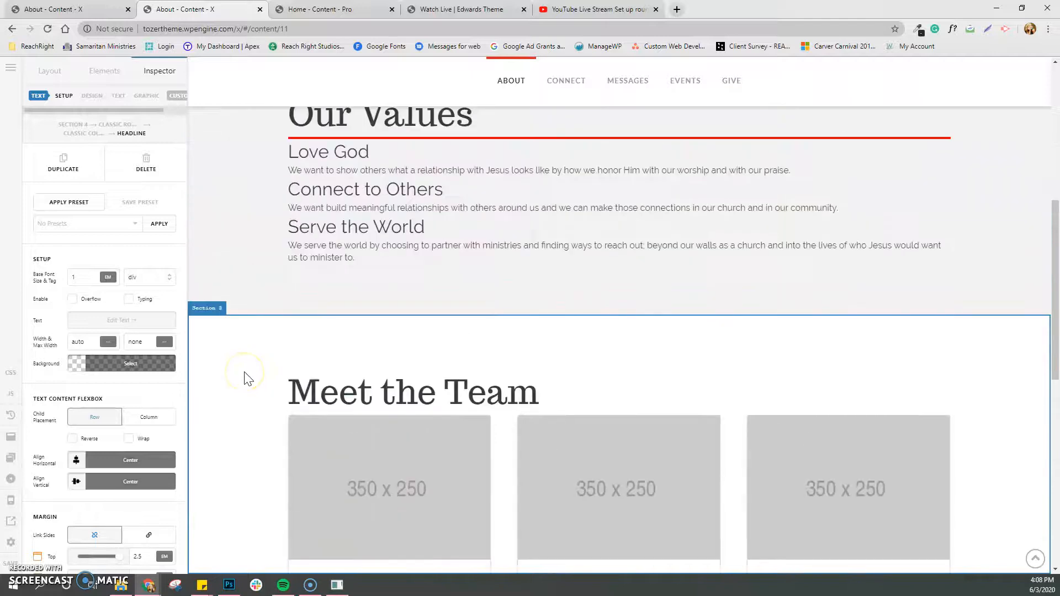
Add a Line element below the Serve the World text in the Our Values section.
{"action": "left_click", "coordinate": [105, 71]}
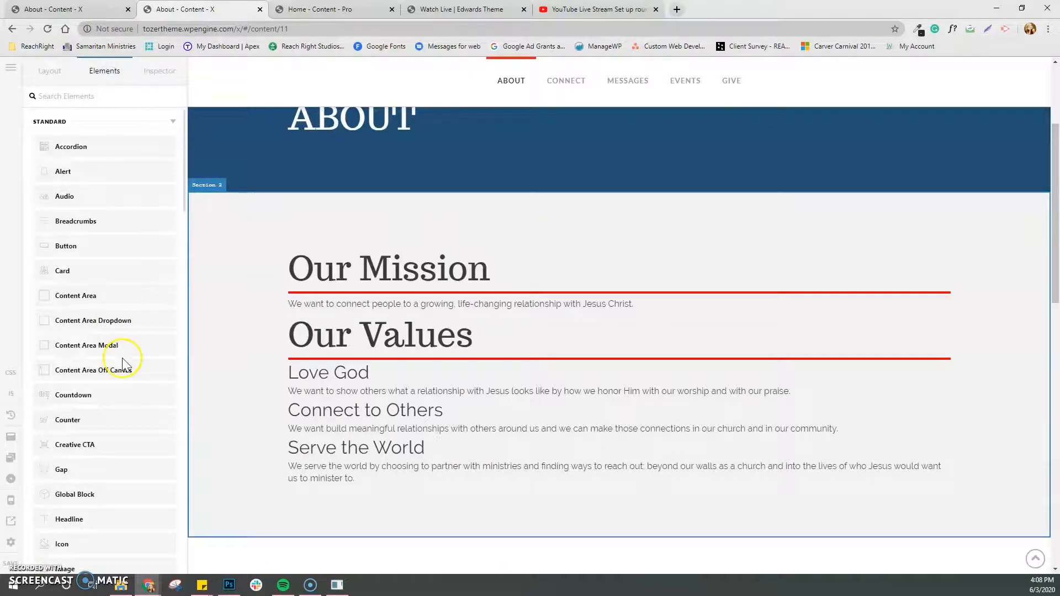
{"action": "scroll", "coordinate": [131, 468], "scroll_direction": "down", "scroll_amount": 2}
{"action": "scroll", "coordinate": [131, 467], "scroll_direction": "down", "scroll_amount": 2}
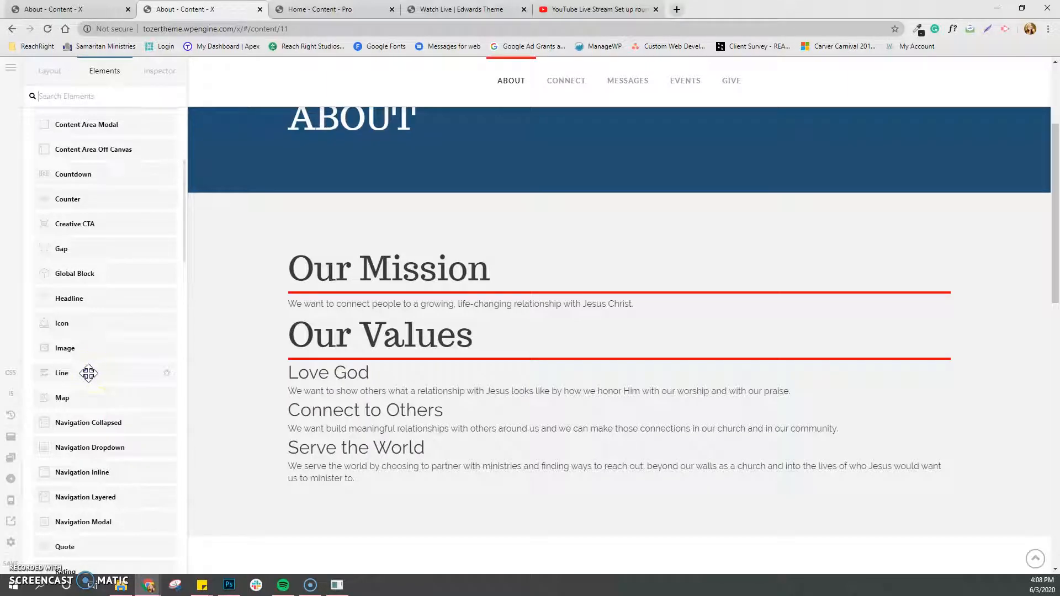
{"action": "left_click_drag", "start_coordinate": [91, 375], "coordinate": [345, 365]}
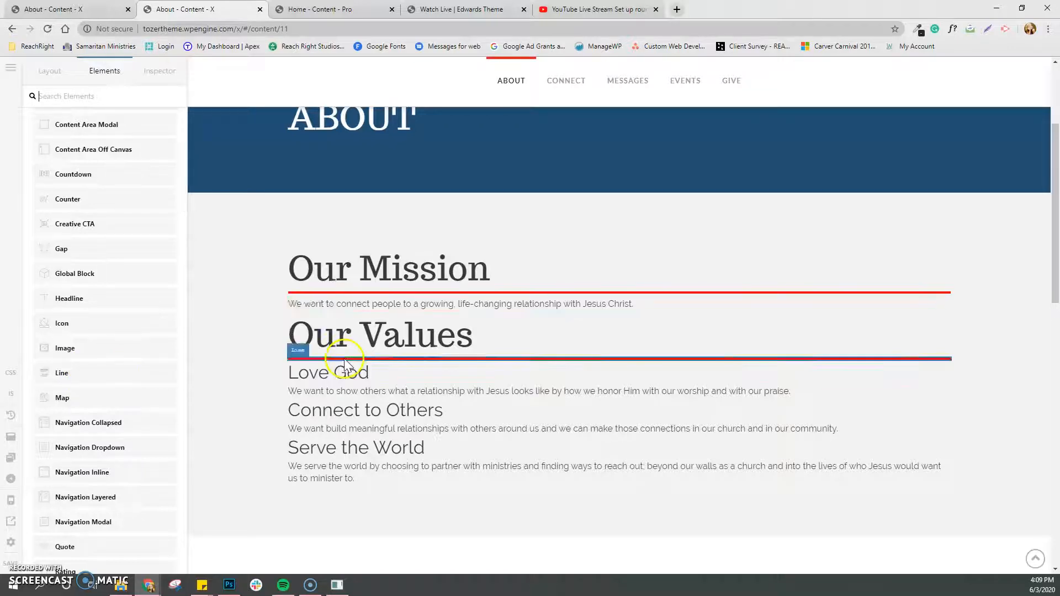
{"action": "left_click_drag", "start_coordinate": [76, 374], "coordinate": [406, 496]}
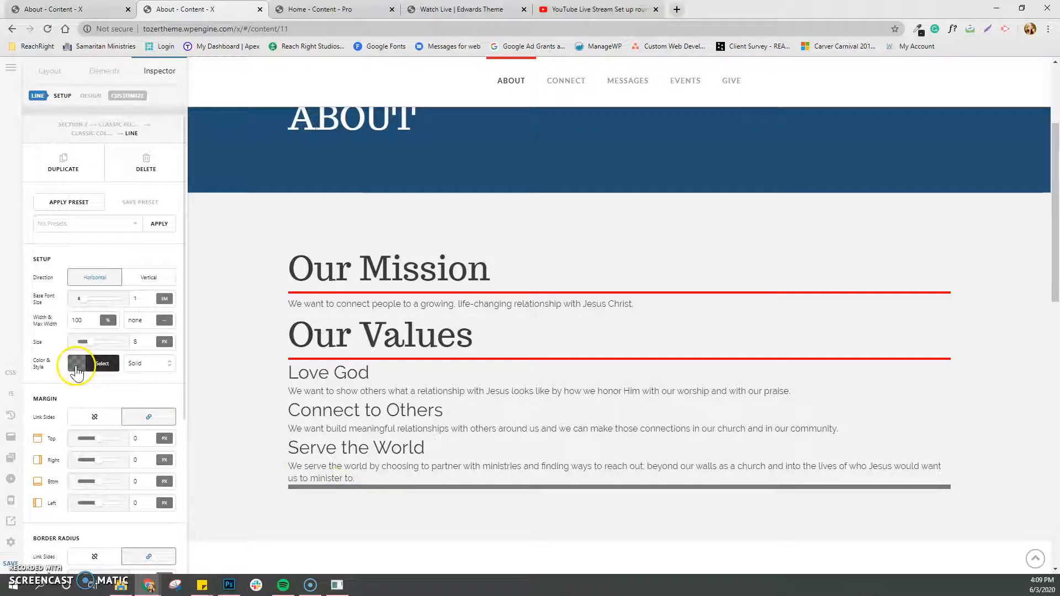
Color the new line red to match the existing heading lines and set its size to 4 px.
{"action": "left_click", "coordinate": [76, 364]}
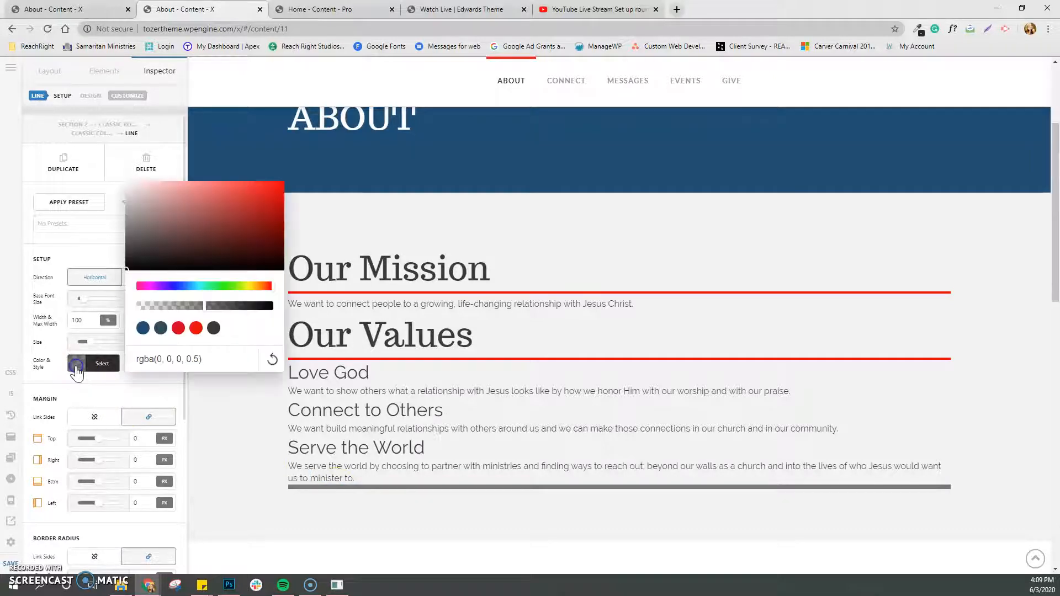
{"action": "left_click", "coordinate": [178, 328]}
{"action": "left_click", "coordinate": [129, 392]}
{"action": "type", "text": "3"}
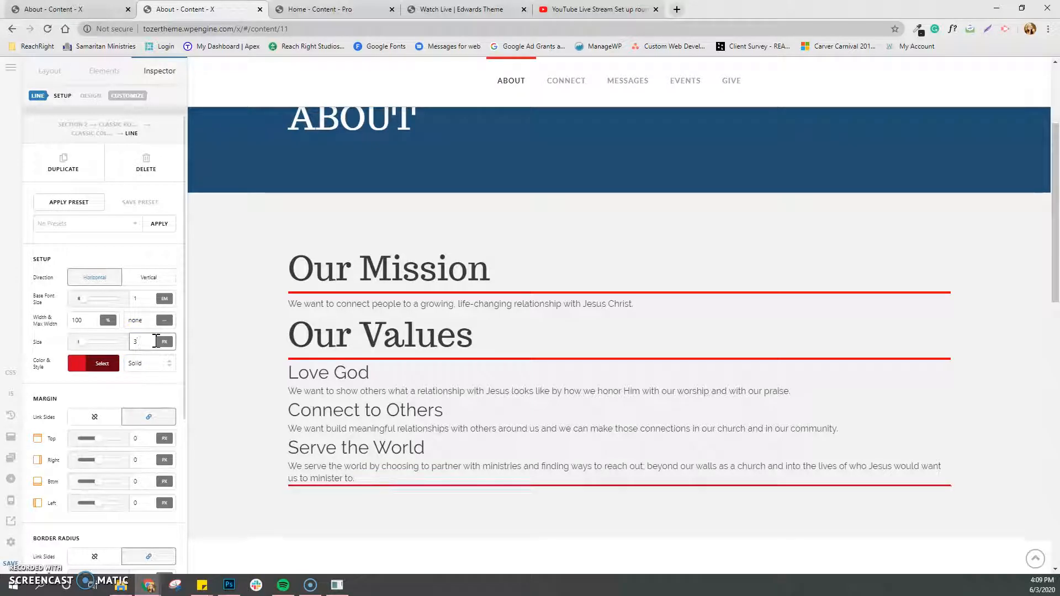
{"action": "type", "text": "4"}
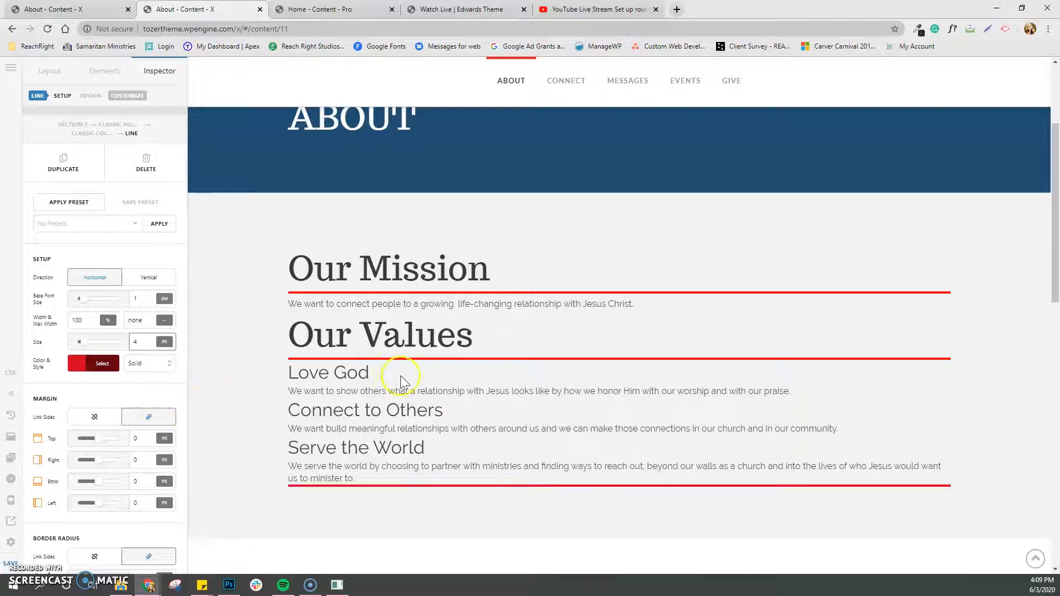
{"action": "left_click", "coordinate": [858, 358]}
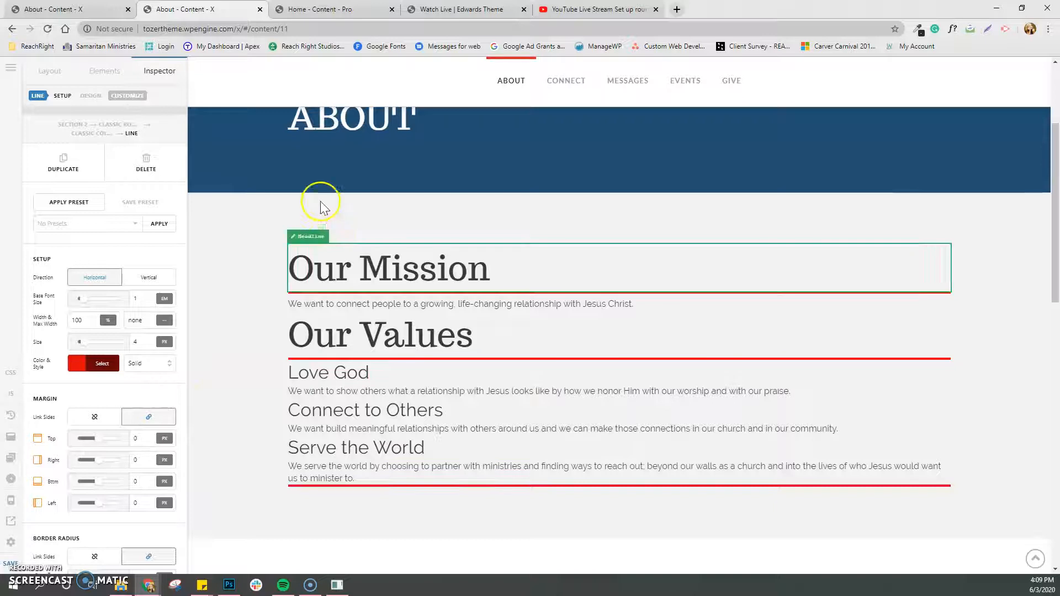
Delete the line below the Serve the World text and confirm the deletion.
{"action": "left_click", "coordinate": [402, 487]}
{"action": "left_click", "coordinate": [146, 163]}
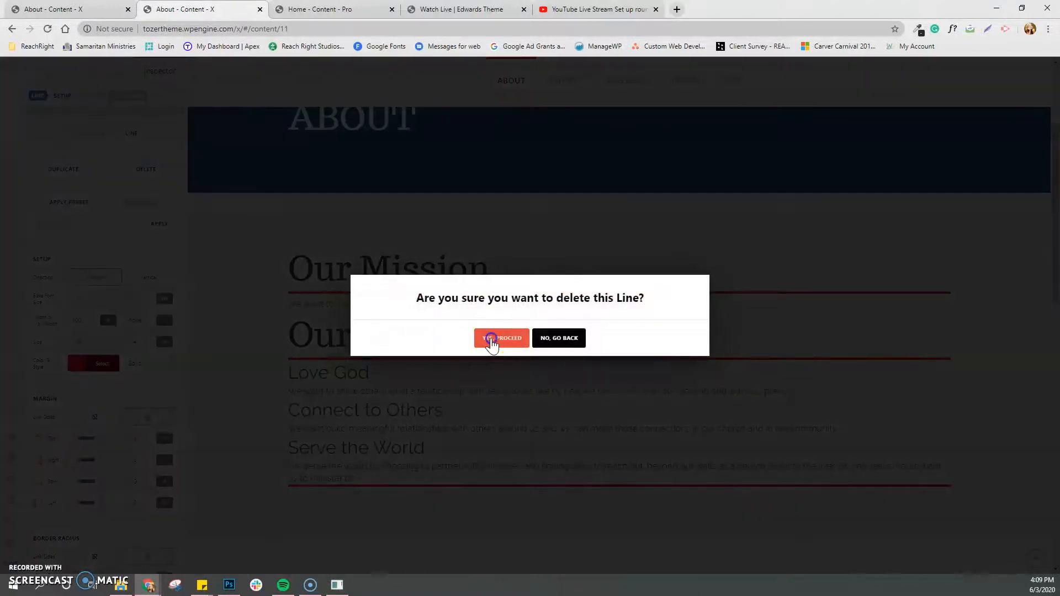
{"action": "left_click", "coordinate": [488, 339]}
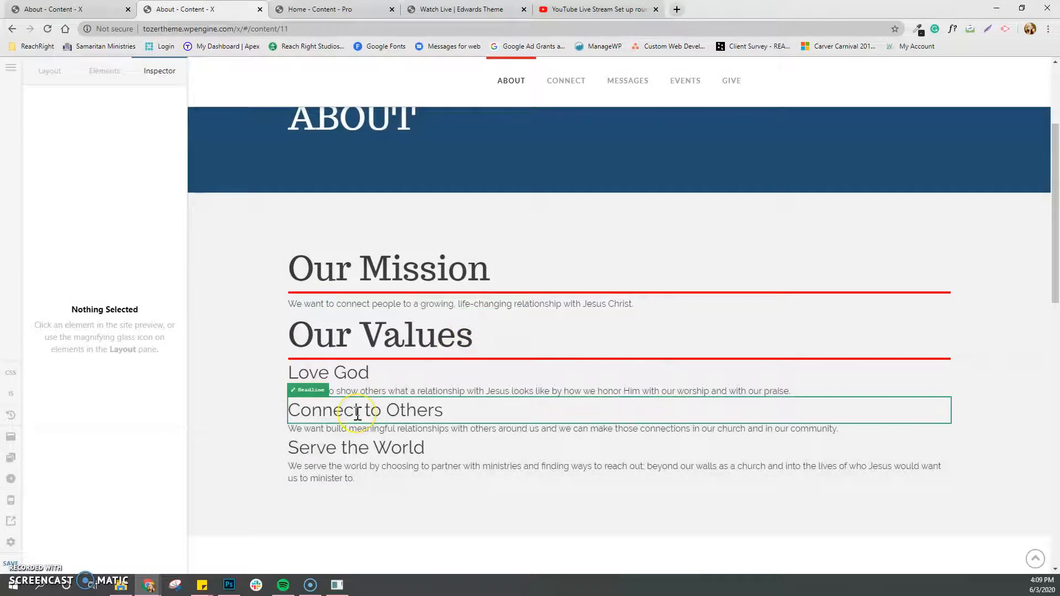
Add a Headline element below the Serve the World text in the Our Values section.
{"action": "left_click", "coordinate": [95, 77]}
{"action": "scroll", "coordinate": [111, 511], "scroll_direction": "down", "scroll_amount": 1}
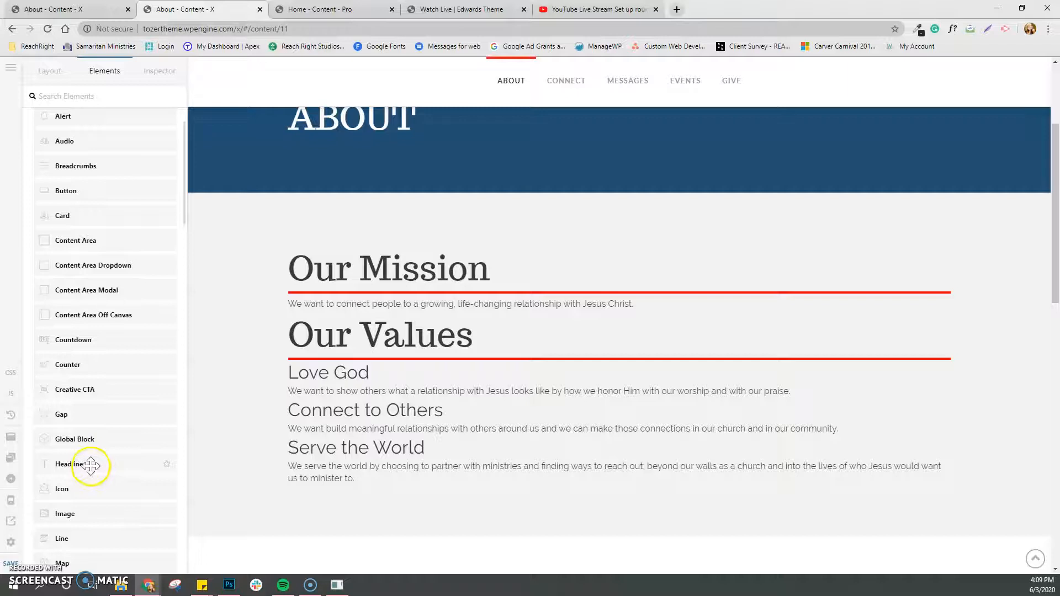
{"action": "left_click_drag", "start_coordinate": [91, 466], "coordinate": [346, 475]}
{"action": "left_click_drag", "start_coordinate": [355, 514], "coordinate": [361, 515]}
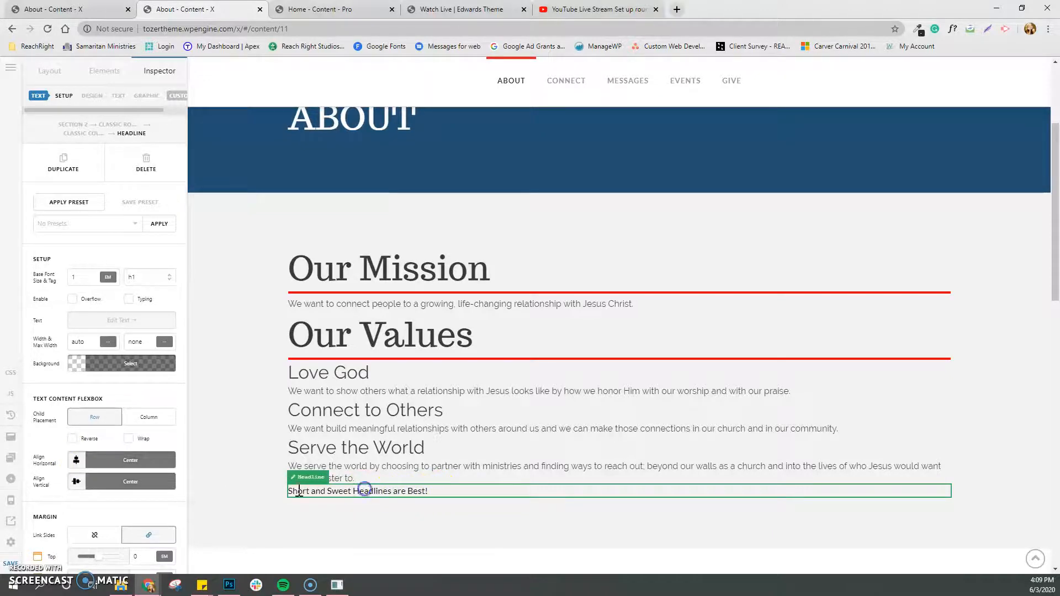
Replace the added headline's placeholder text with "New Headline" and close the text editor.
{"action": "left_click", "coordinate": [116, 320]}
{"action": "double_click", "coordinate": [108, 153]}
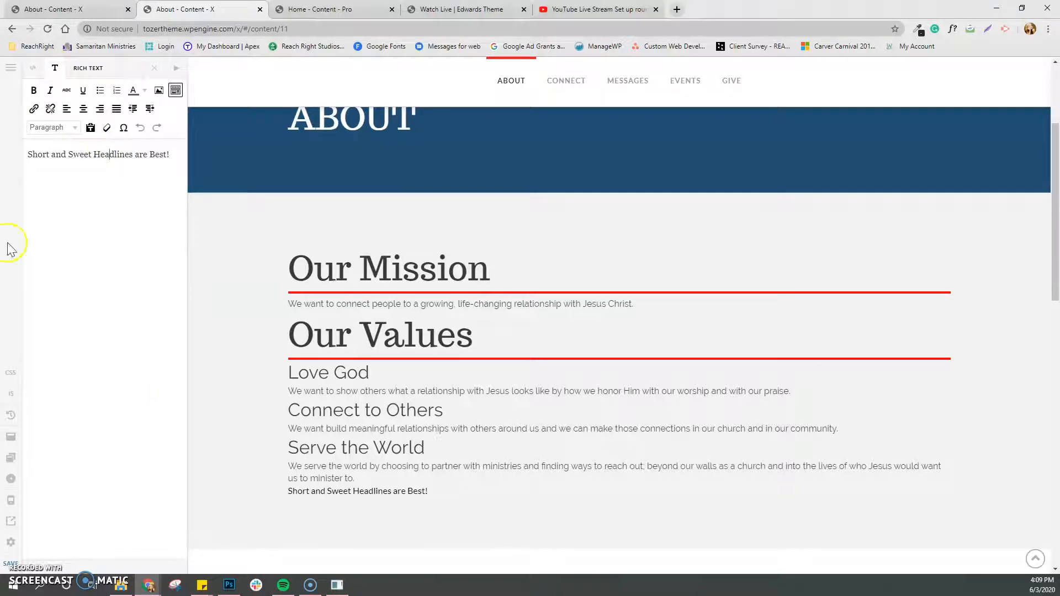
{"action": "left_click_drag", "start_coordinate": [172, 155], "coordinate": [20, 154]}
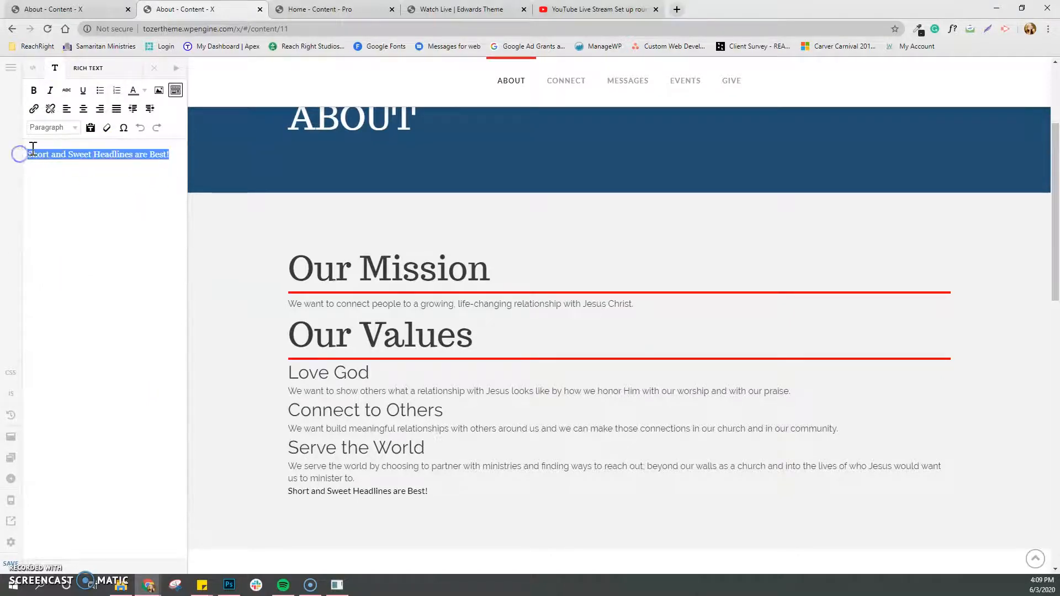
{"action": "type", "text": "New Headline"}
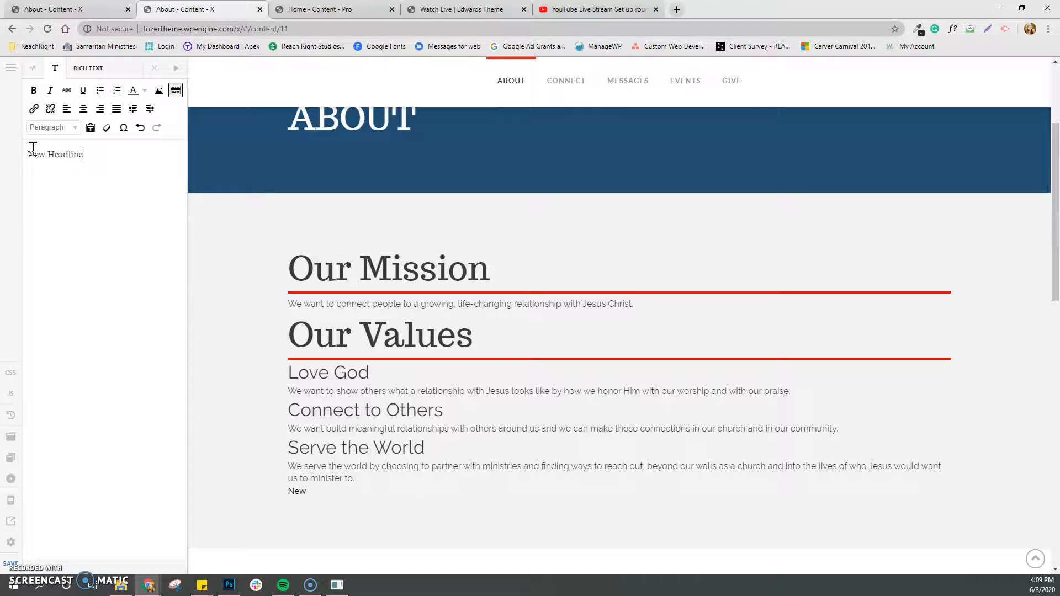
{"action": "left_click", "coordinate": [154, 67]}
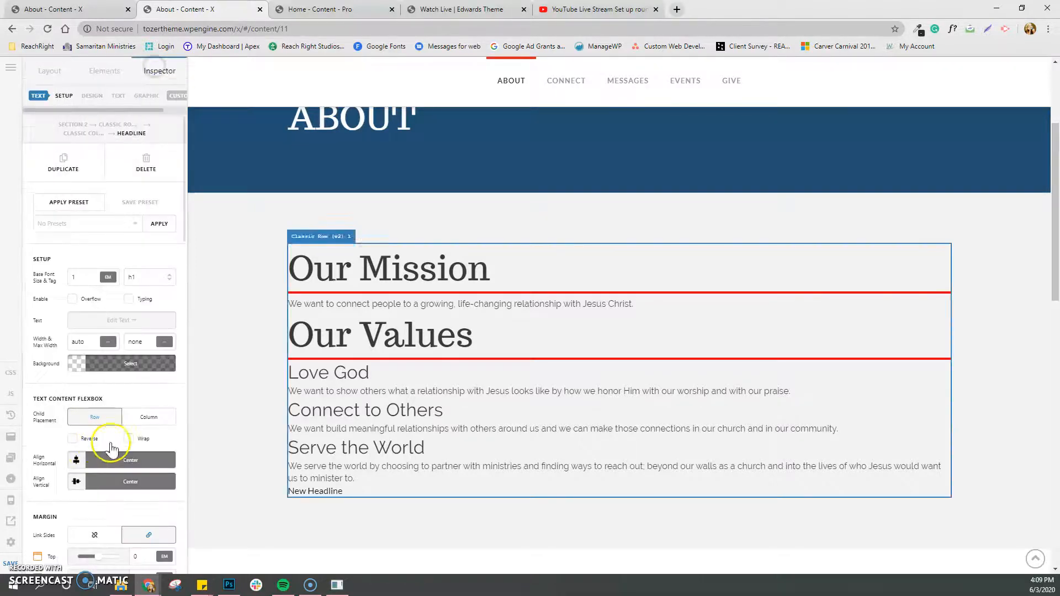
Set the New Headline text to the Headings font family with weight 400 – Regular and a font size of 4 em.
{"action": "scroll", "coordinate": [111, 447], "scroll_direction": "down", "scroll_amount": 10}
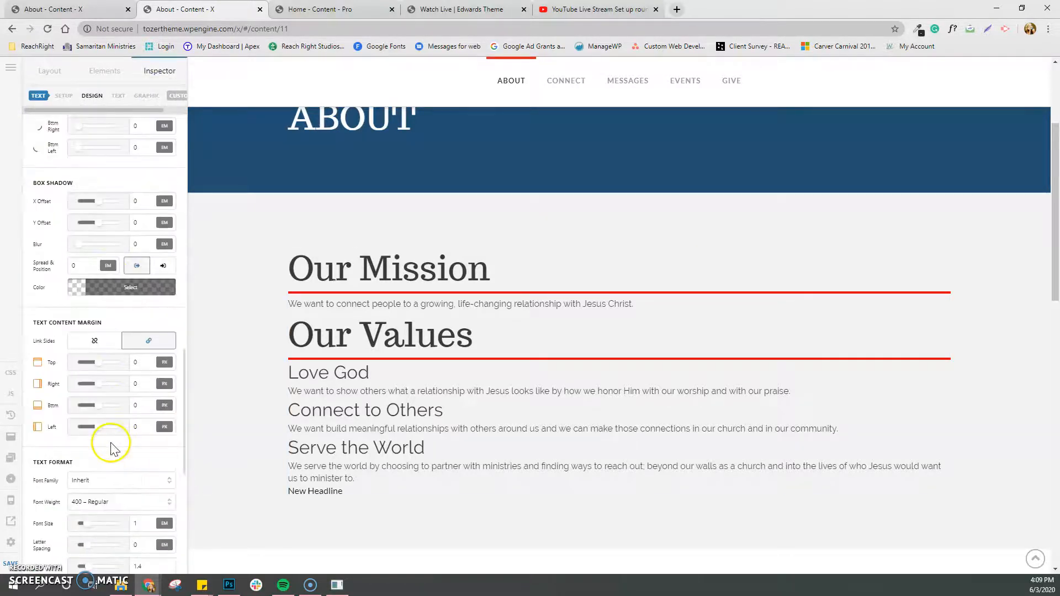
{"action": "scroll", "coordinate": [111, 447], "scroll_direction": "up", "scroll_amount": 2}
{"action": "left_click", "coordinate": [107, 207]}
{"action": "left_click", "coordinate": [108, 235]}
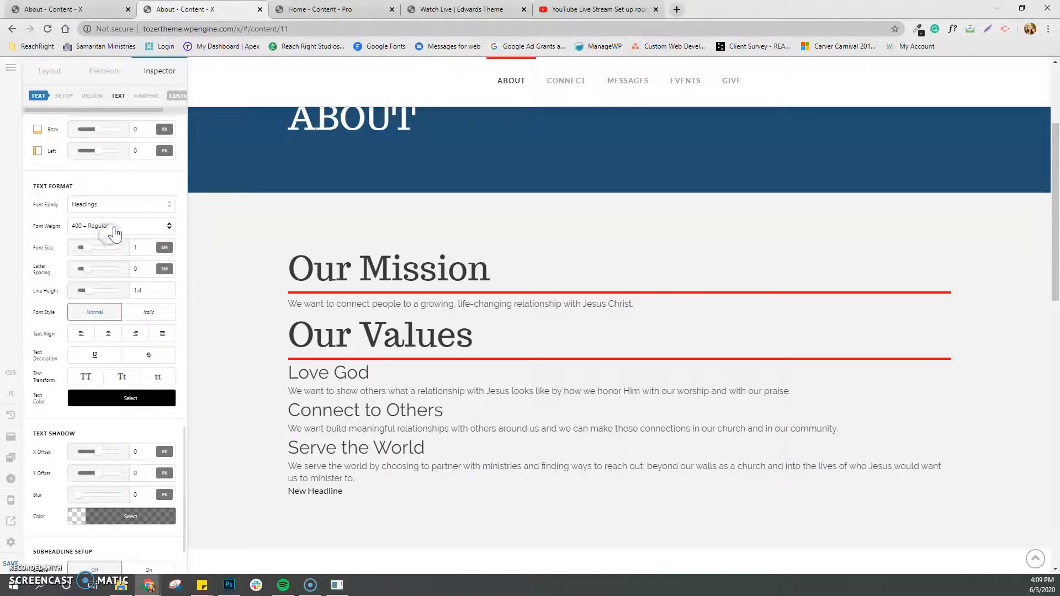
{"action": "left_click", "coordinate": [112, 227]}
{"action": "left_click", "coordinate": [111, 238]}
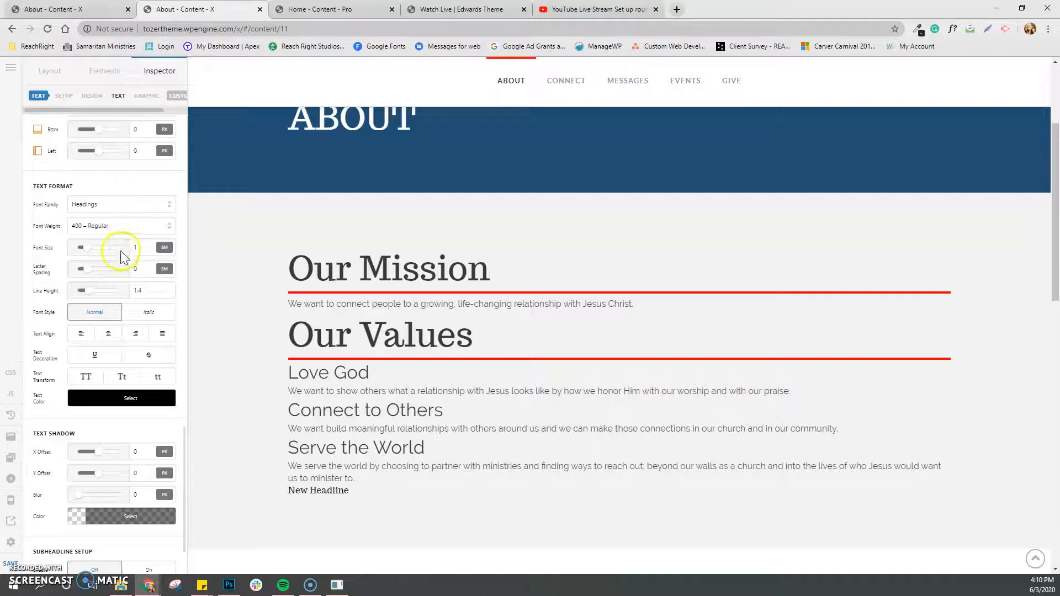
{"action": "left_click", "coordinate": [139, 247]}
{"action": "type", "text": "4"}
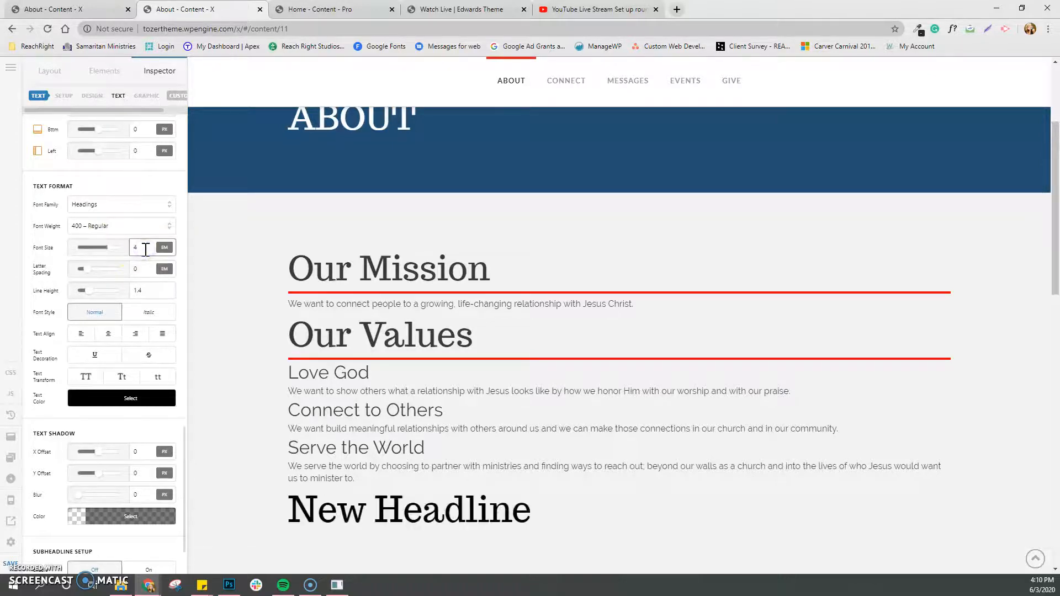
{"action": "left_click", "coordinate": [145, 275]}
Delete the New Headline element below the Serve the World text and confirm the deletion.
{"action": "scroll", "coordinate": [118, 282], "scroll_direction": "up", "scroll_amount": 10}
{"action": "left_click", "coordinate": [146, 165]}
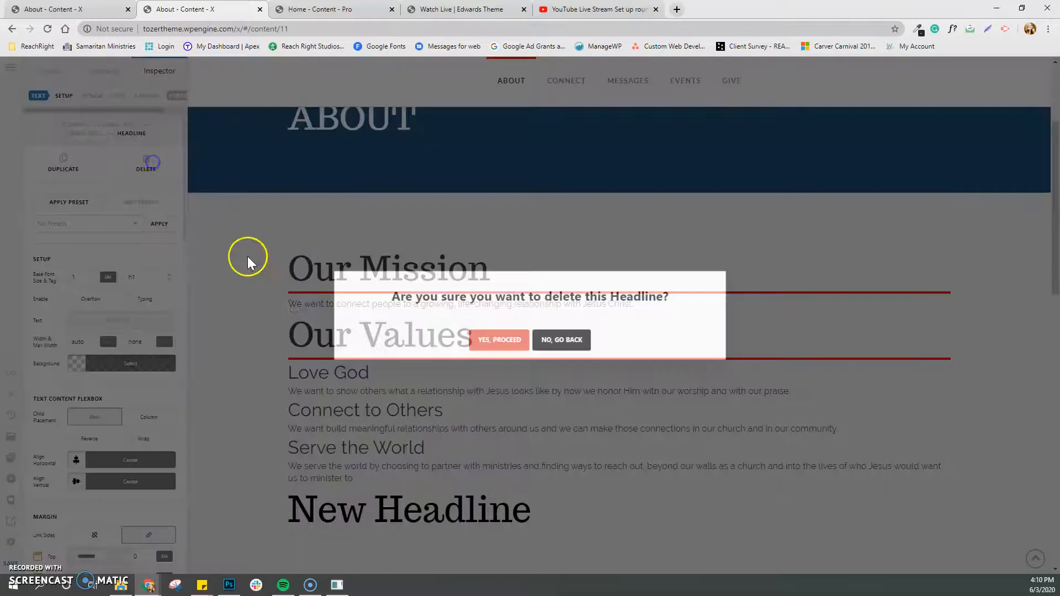
{"action": "left_click", "coordinate": [502, 339]}
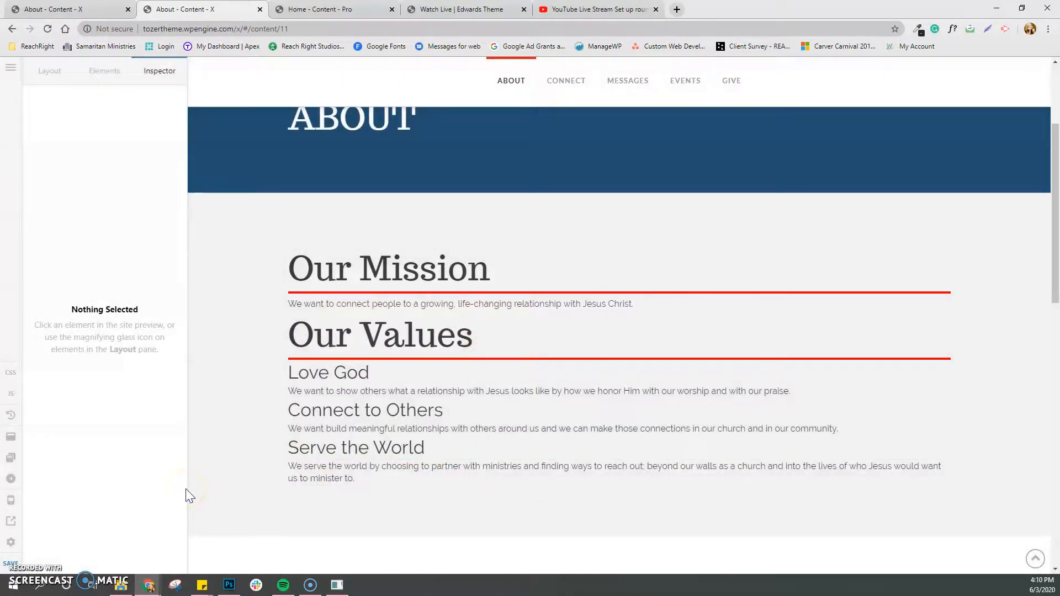
{"action": "scroll", "coordinate": [259, 473], "scroll_direction": "up", "scroll_amount": 3}
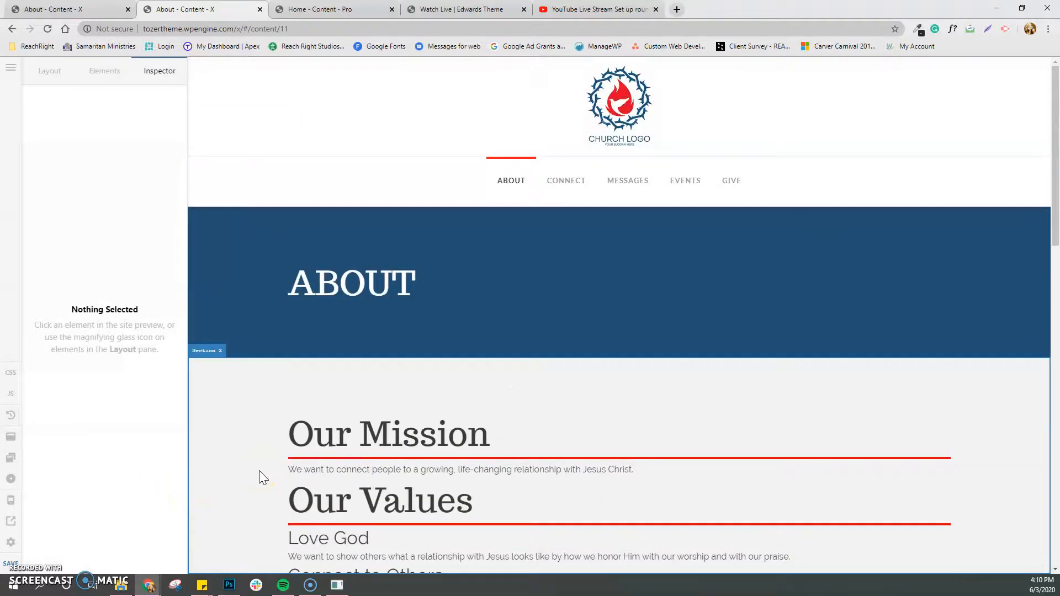